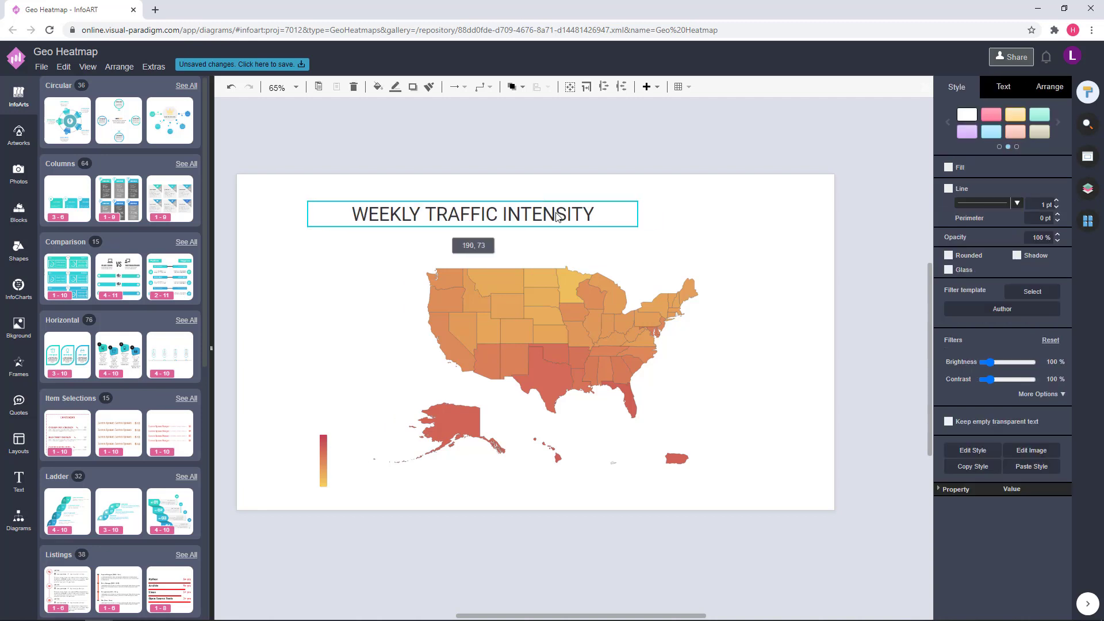
Shrink the US heatmap and move it into the page's left half beneath the title.
click(667, 282)
drag(754, 365, 657, 370)
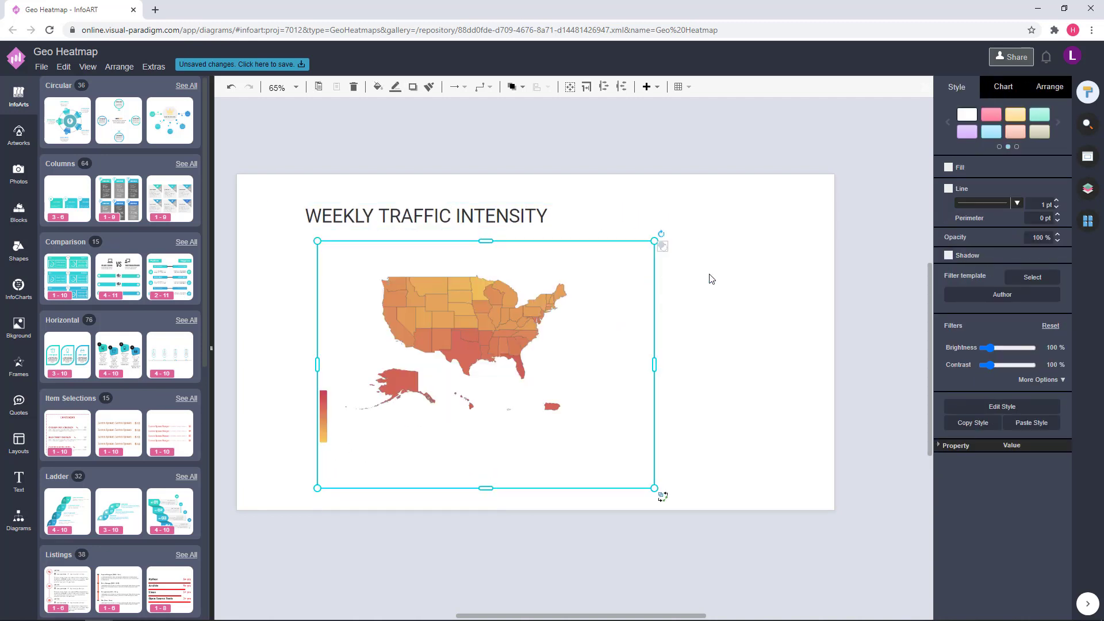
click(709, 276)
drag(512, 365, 455, 364)
drag(538, 283, 593, 242)
click(615, 312)
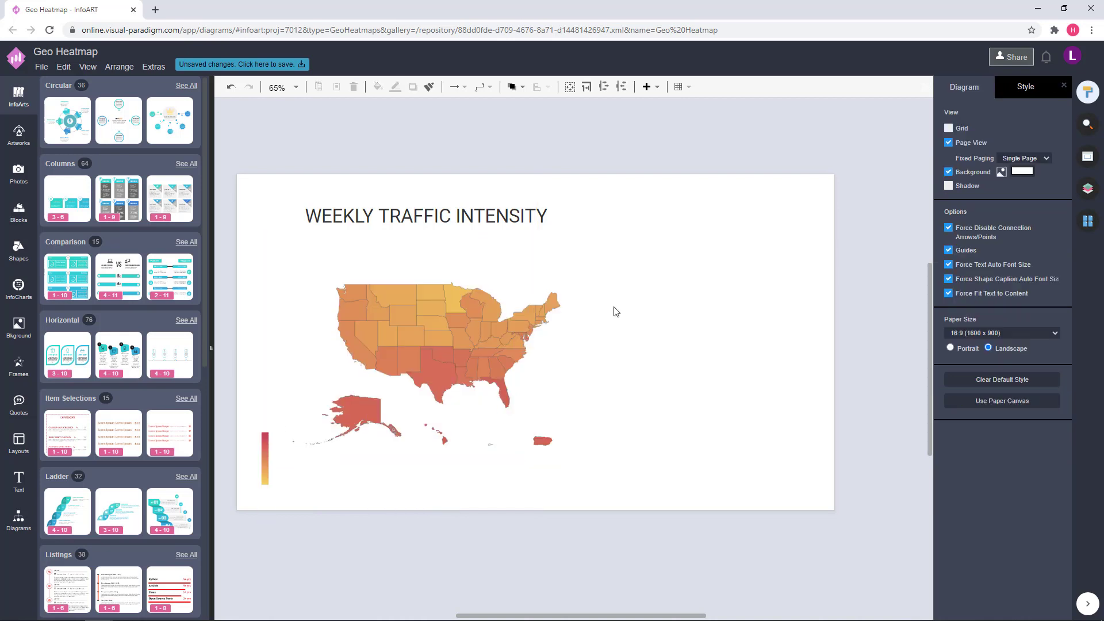
drag(438, 364, 443, 361)
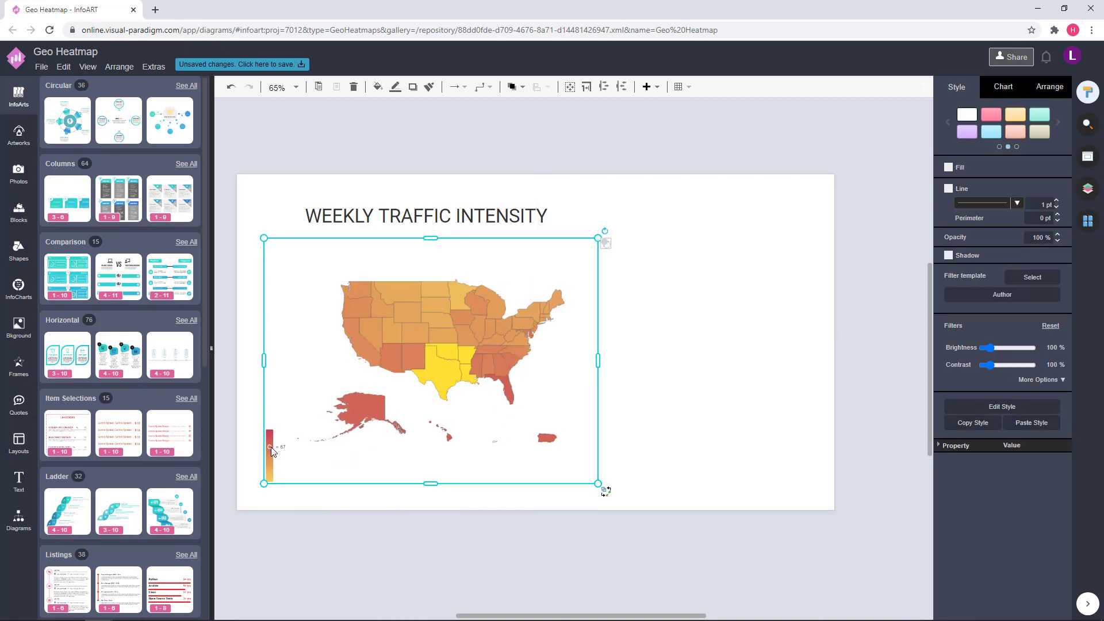
key(Escape)
Place a smaller copy of the WEEKLY TRAFFIC INTENSITY title just beneath the original.
click(460, 337)
click(609, 213)
drag(539, 215, 468, 247)
Change the copied heading's text to LOREM IPSUM LOREM IPSUM.
double_click(432, 253)
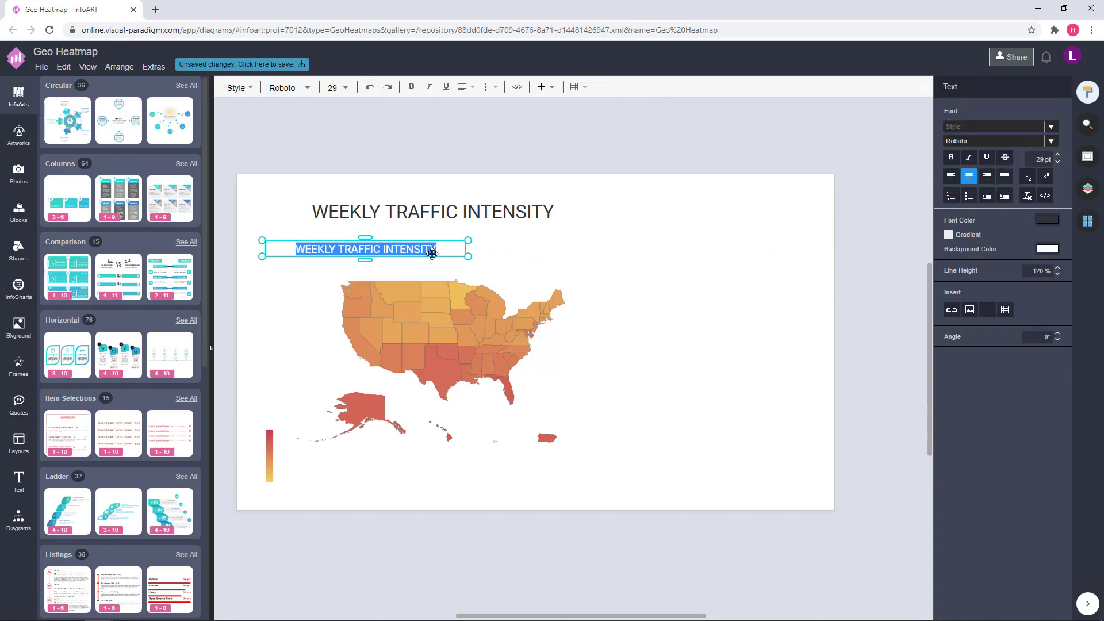
key(Delete)
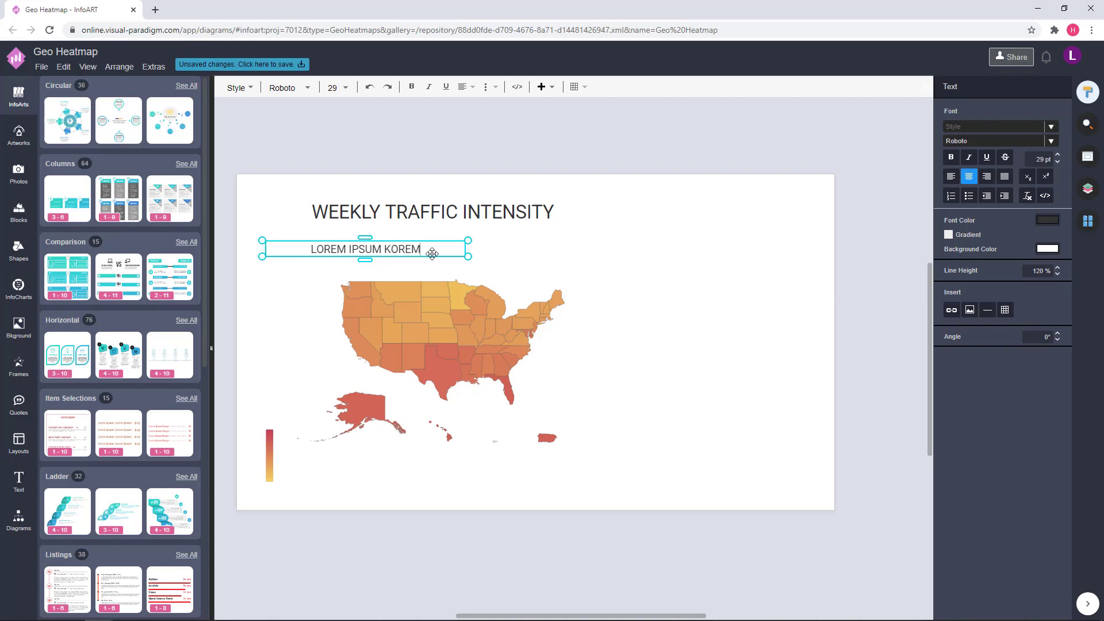
key(BackSpace)
key(BackSpace)
key(BackSpace)
key(BackSpace)
text(IPSUM)
key(Escape)
Narrow the subtitle box and centre it beneath the title, and shift the heatmap slightly up and left.
drag(468, 241, 451, 244)
drag(415, 250, 474, 228)
click(507, 230)
shift+click(497, 219)
mouse_move(496, 218)
mouse_down()
mouse_move(470, 236)
mouse_move(489, 225)
mouse_up()
click(605, 234)
click(470, 233)
click(559, 165)
click(473, 217)
shift+click(461, 240)
click(499, 266)
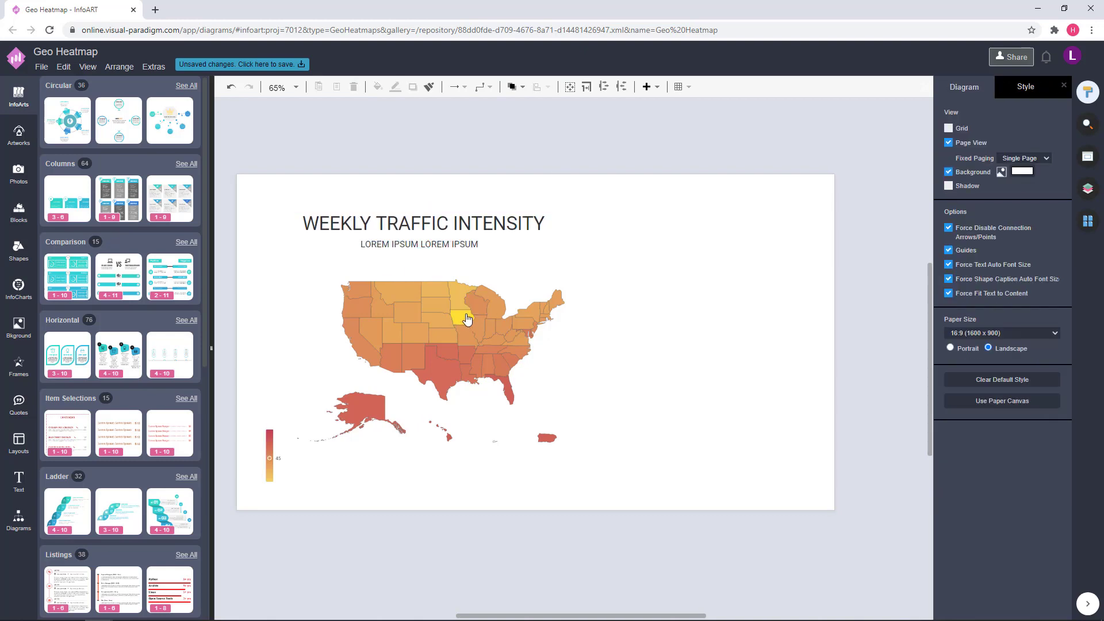
drag(467, 319, 451, 343)
click(677, 282)
Open the Dynamic Blocks category of the shape library.
click(18, 135)
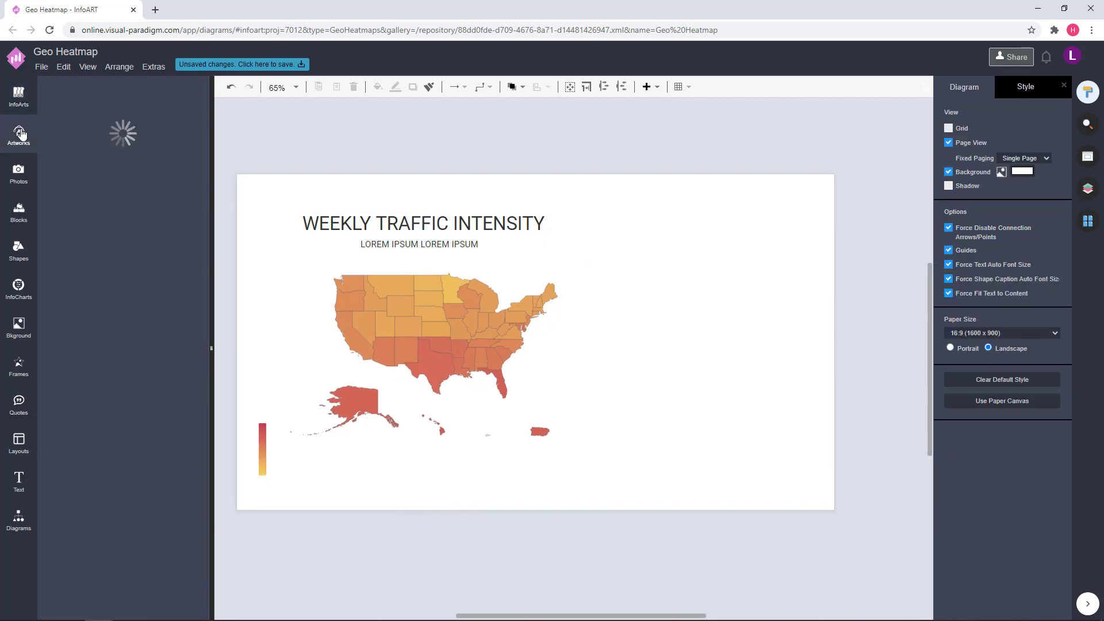
click(18, 251)
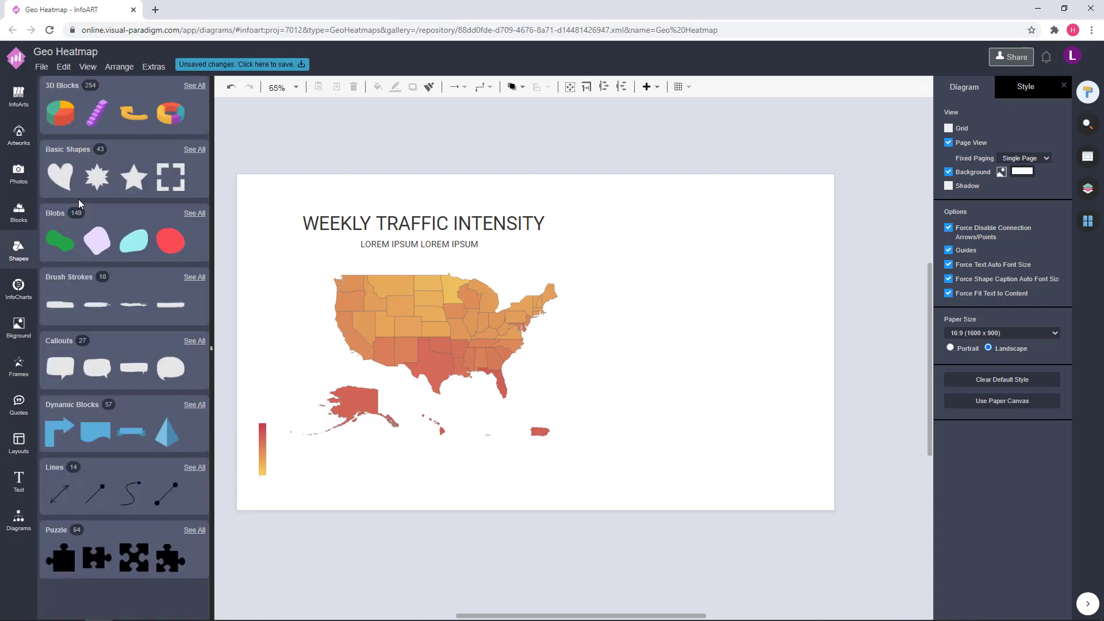
click(82, 409)
drag(131, 115, 736, 269)
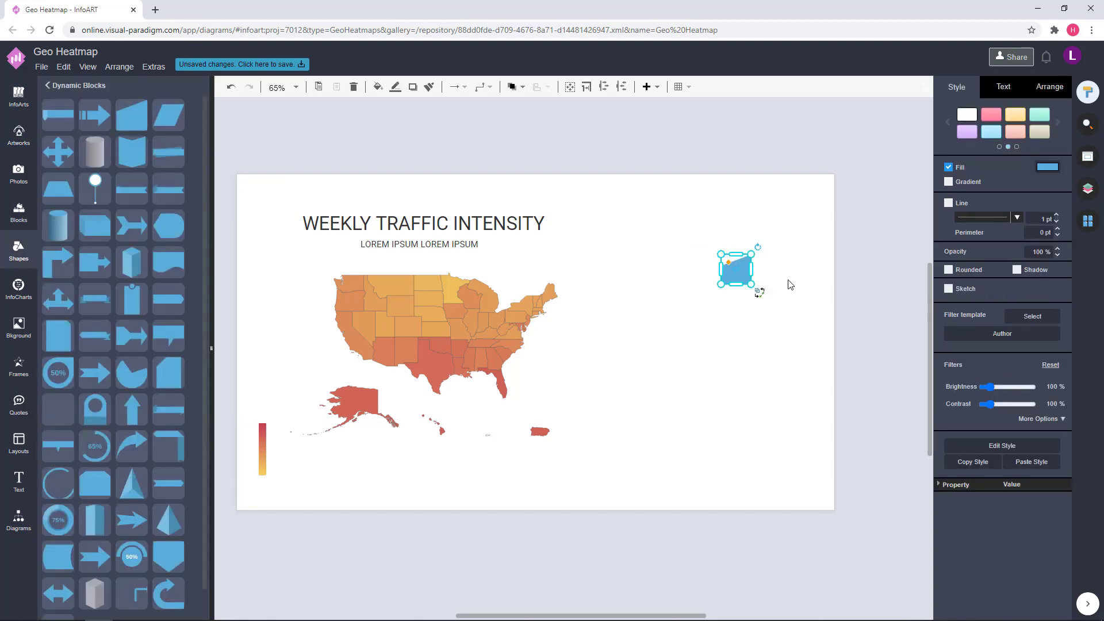
click(1045, 91)
key(ctrl+z)
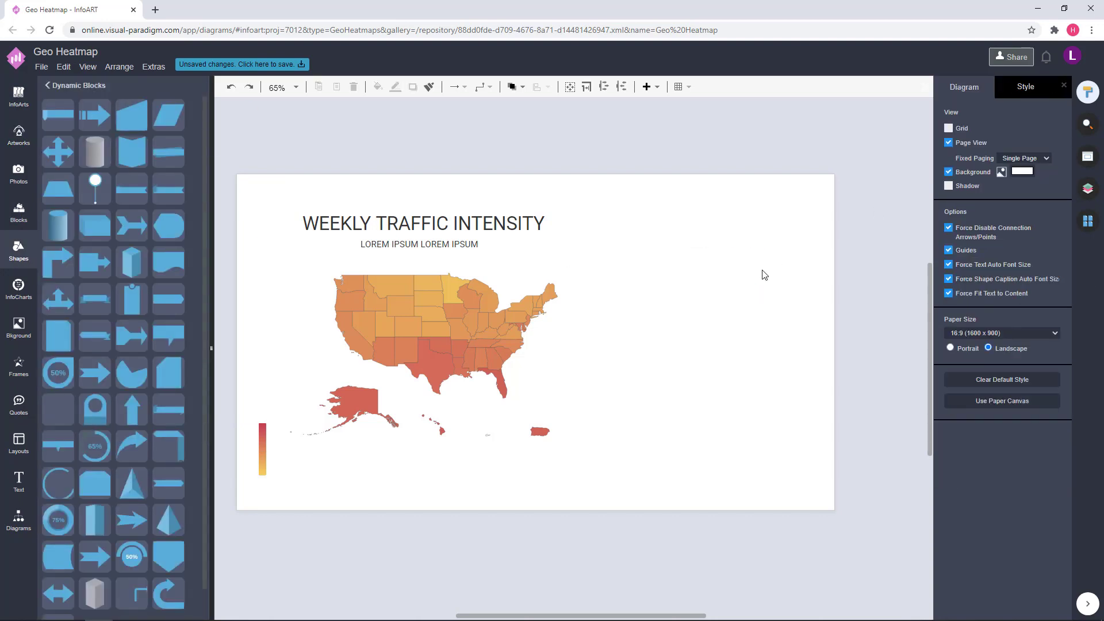
Add the slanted-top block at 245 by 245 pt near the page's upper right and flip it horizontally and vertically.
drag(132, 115, 725, 179)
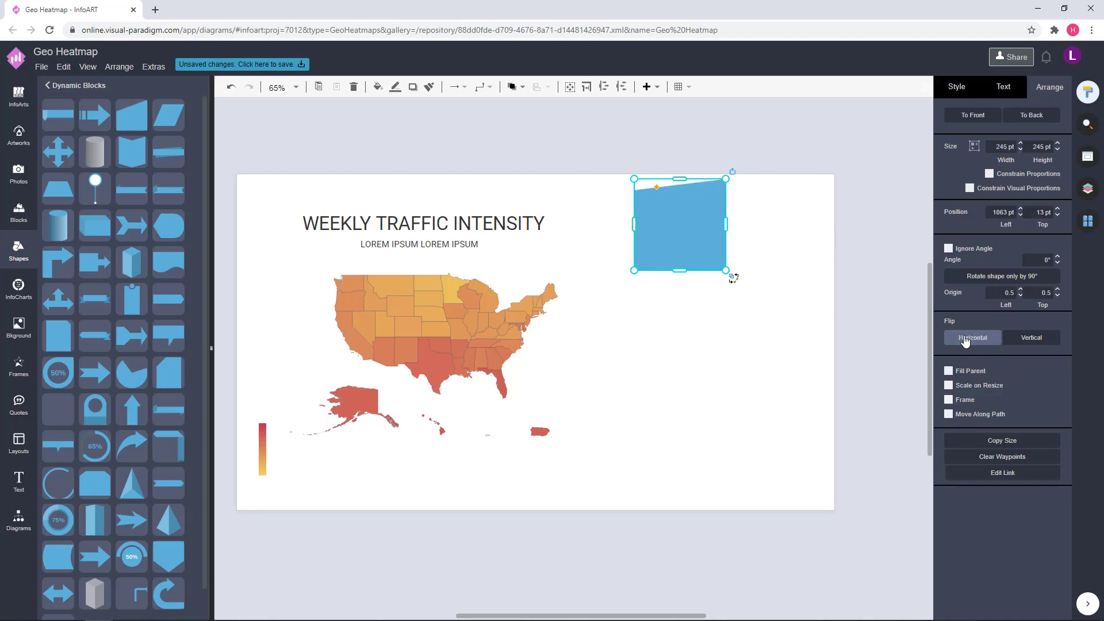
click(967, 338)
click(1035, 341)
click(801, 287)
Rotate the blue block by 90° and flip it horizontally so its slanted edge faces left.
click(665, 229)
click(732, 171)
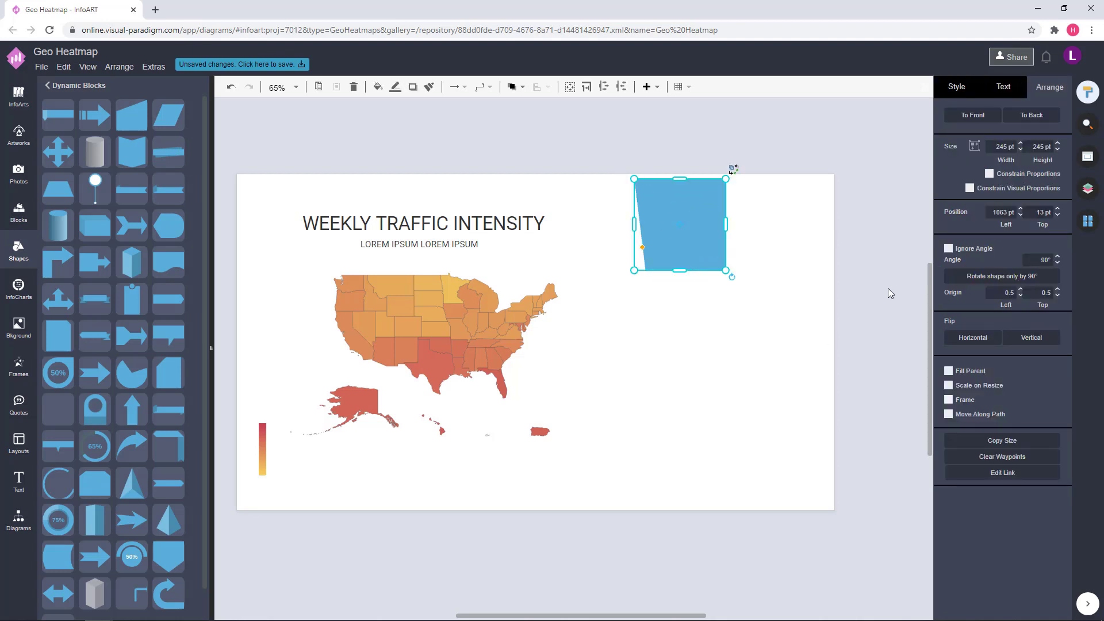
click(973, 338)
click(803, 313)
Enlarge the block to about 899 by 1103 pt, covering the page's right side with a steep diagonal left edge.
click(694, 235)
drag(694, 235, 804, 234)
drag(743, 269, 498, 510)
drag(499, 345, 475, 344)
drag(483, 257, 591, 329)
drag(470, 342, 422, 343)
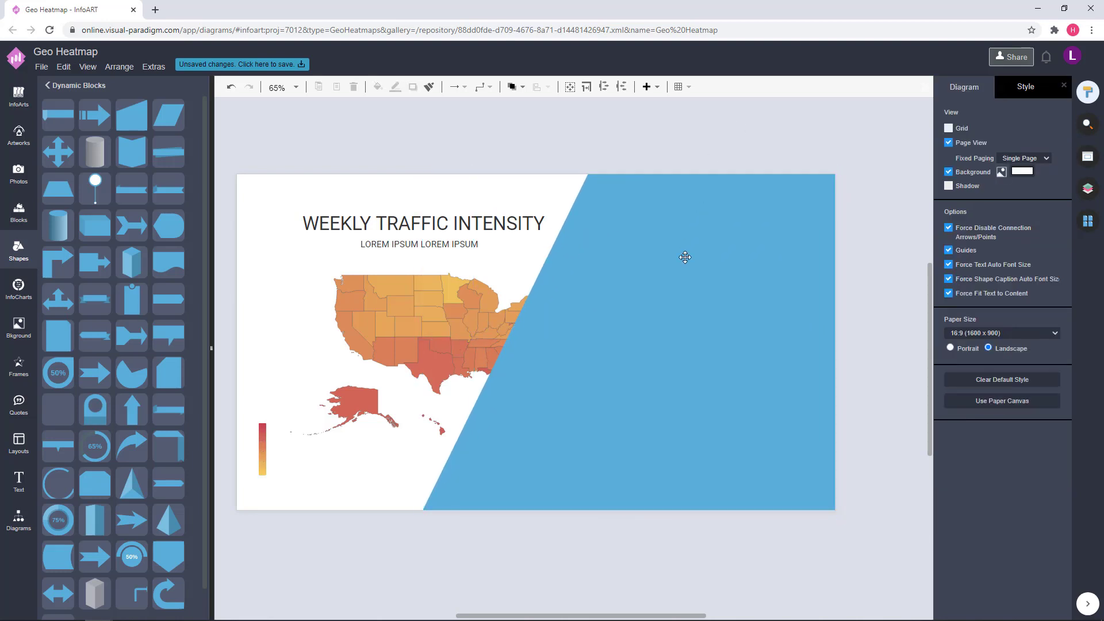
Send the blue block behind the heatmap and nudge the heatmap slightly left.
click(506, 85)
click(540, 126)
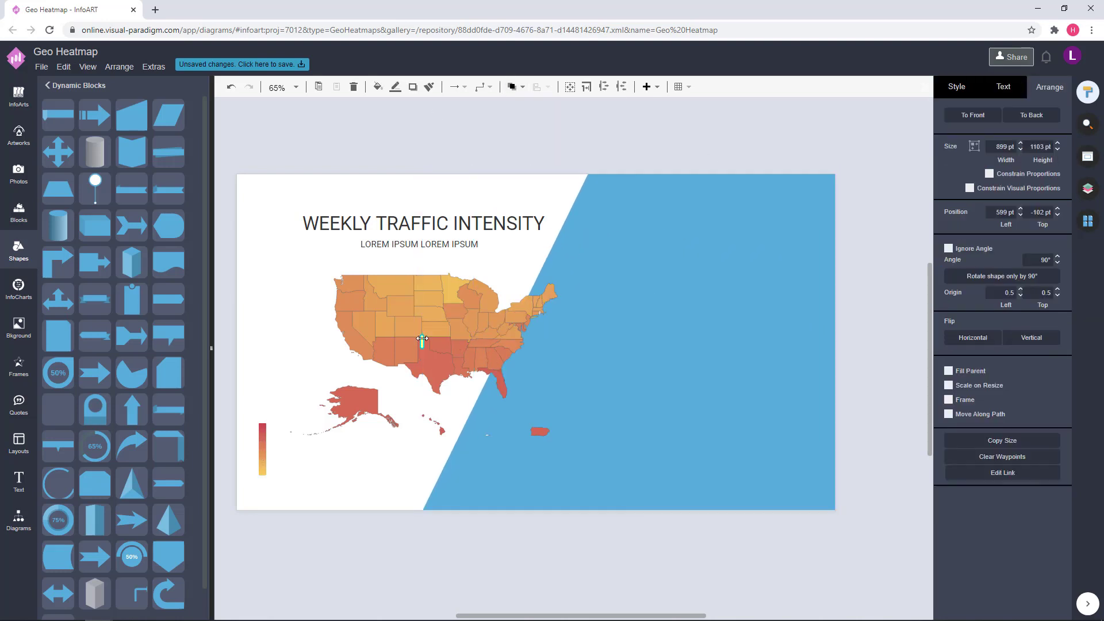
click(500, 134)
click(453, 216)
click(615, 131)
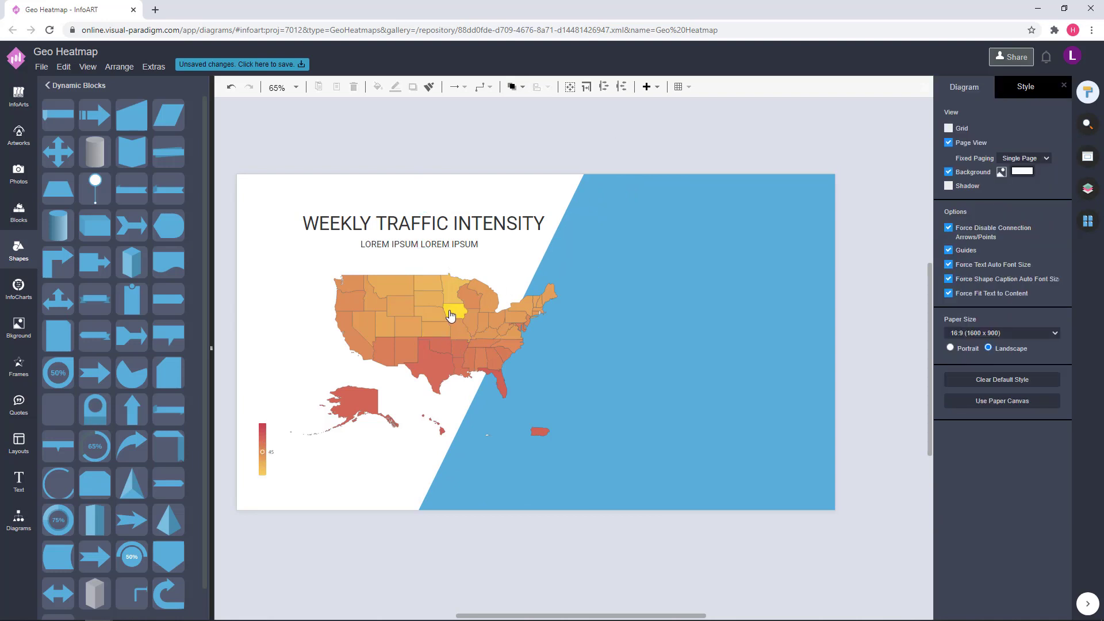
drag(461, 318, 455, 315)
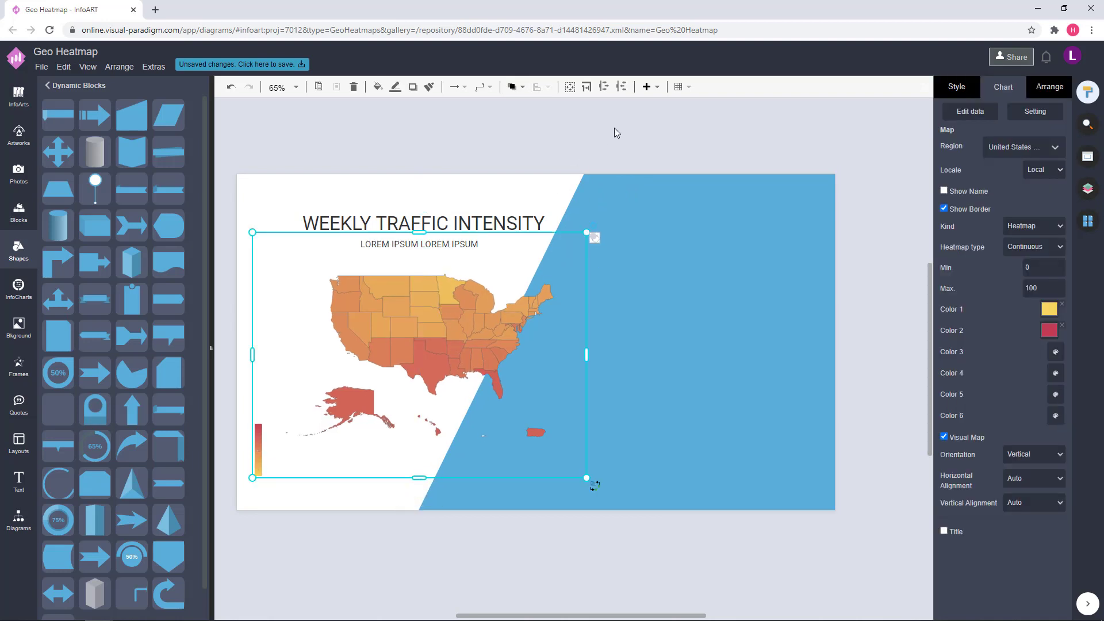
Narrow the title box and position title and subtitle centred above the heatmap, clear of the blue block.
mouse_move(478, 225)
mouse_down()
mouse_move(457, 220)
mouse_move(486, 219)
mouse_move(469, 220)
mouse_up()
click(520, 180)
click(484, 199)
click(493, 218)
drag(574, 224, 495, 224)
click(456, 190)
drag(415, 217, 468, 221)
Change the font of both the title and the subtitle from Roboto to a geometric sans-serif typeface.
click(448, 194)
shift+click(470, 221)
click(1004, 87)
click(1051, 127)
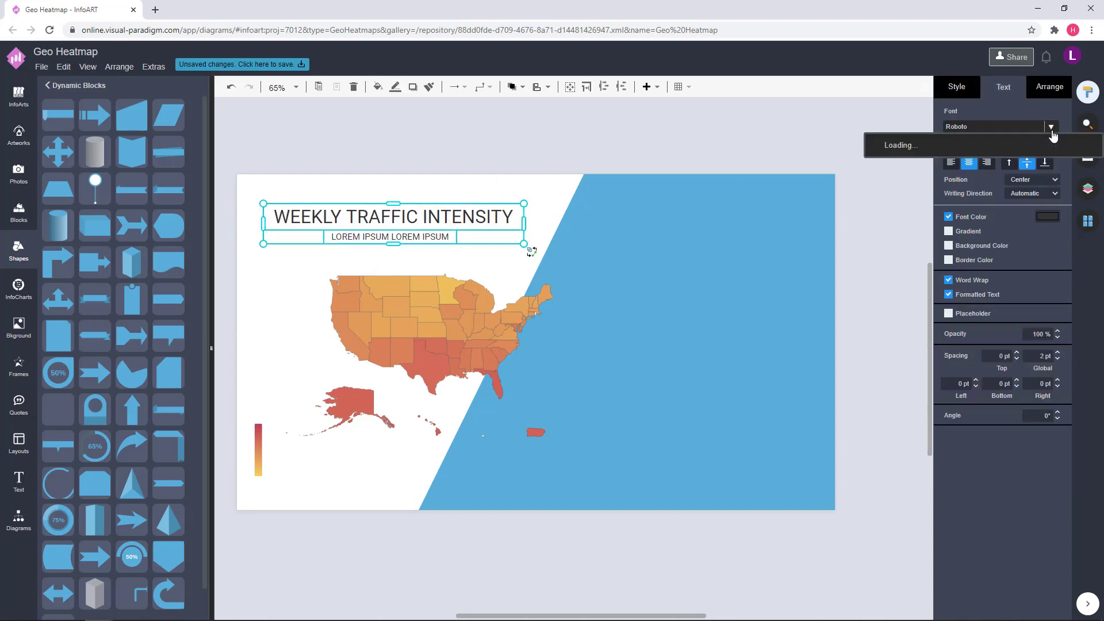
click(919, 201)
click(468, 145)
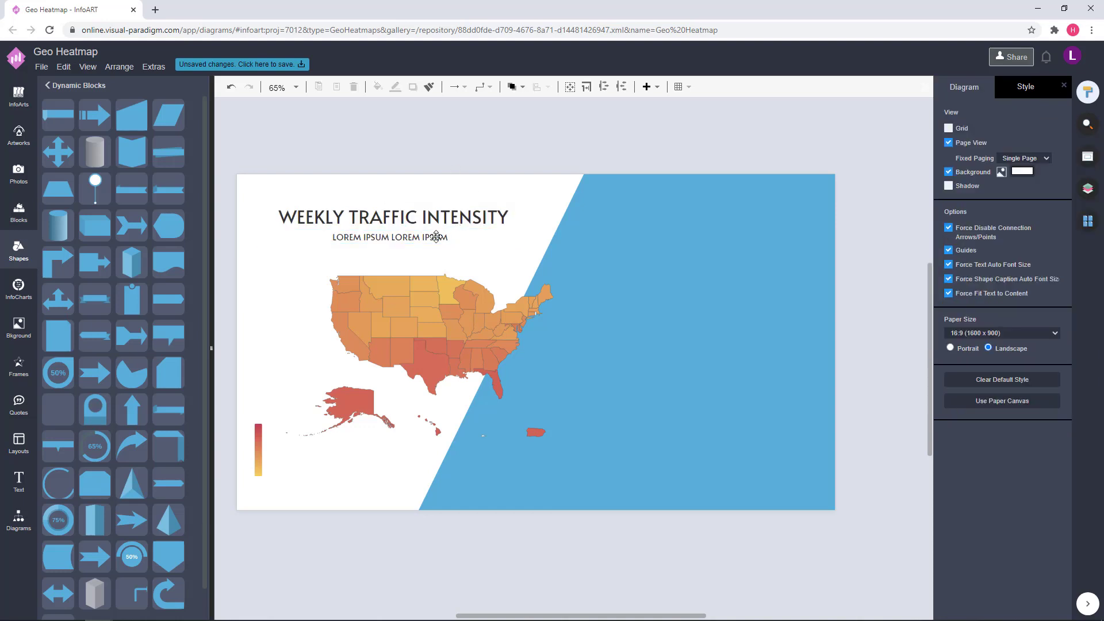
Slightly enlarge the title and subtitle together and recentre them in the white area above the heatmap.
click(428, 238)
click(437, 224)
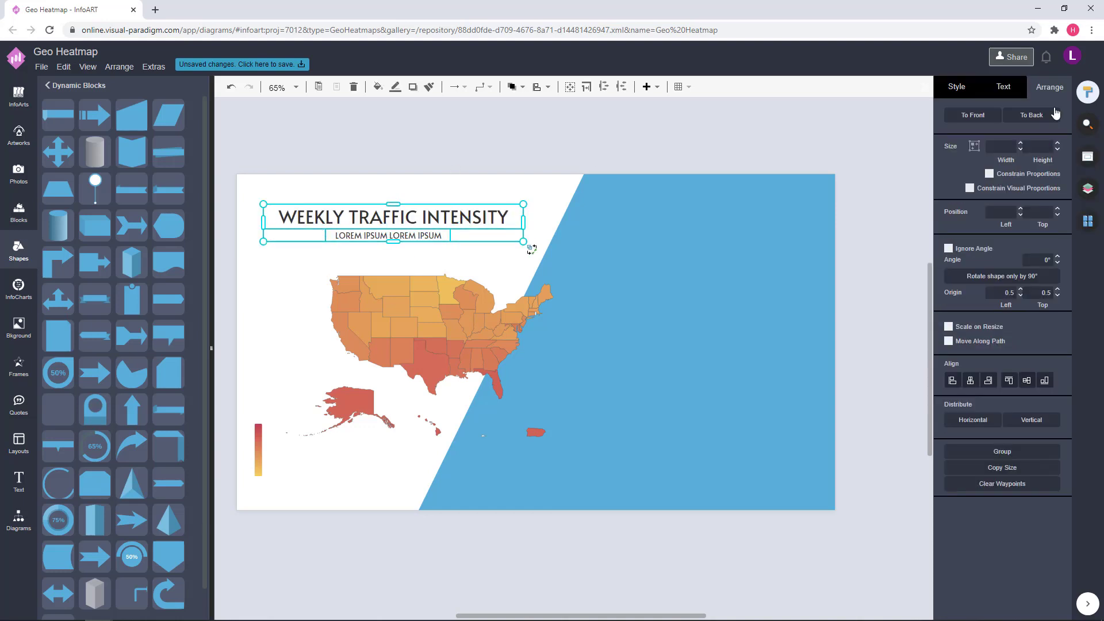
drag(518, 229, 534, 231)
click(517, 175)
click(439, 238)
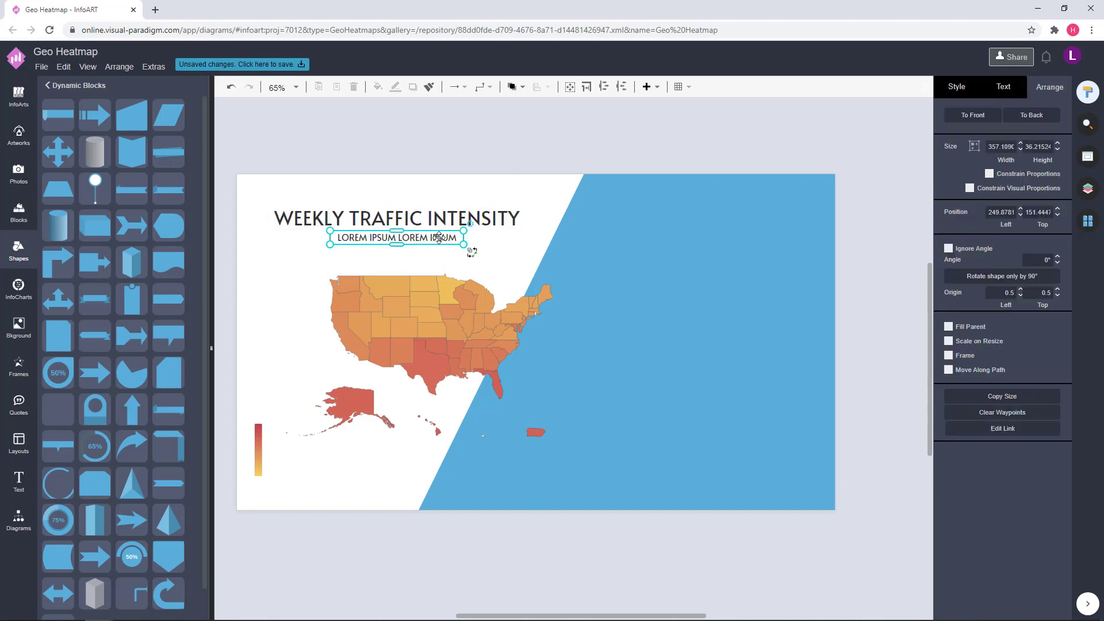
shift+click(464, 214)
drag(535, 244, 524, 242)
drag(459, 222, 469, 223)
Reposition the heatmap beneath the subtitle and tilt the blue block's diagonal edge slightly further left at its upper end.
drag(586, 152, 579, 131)
click(441, 296)
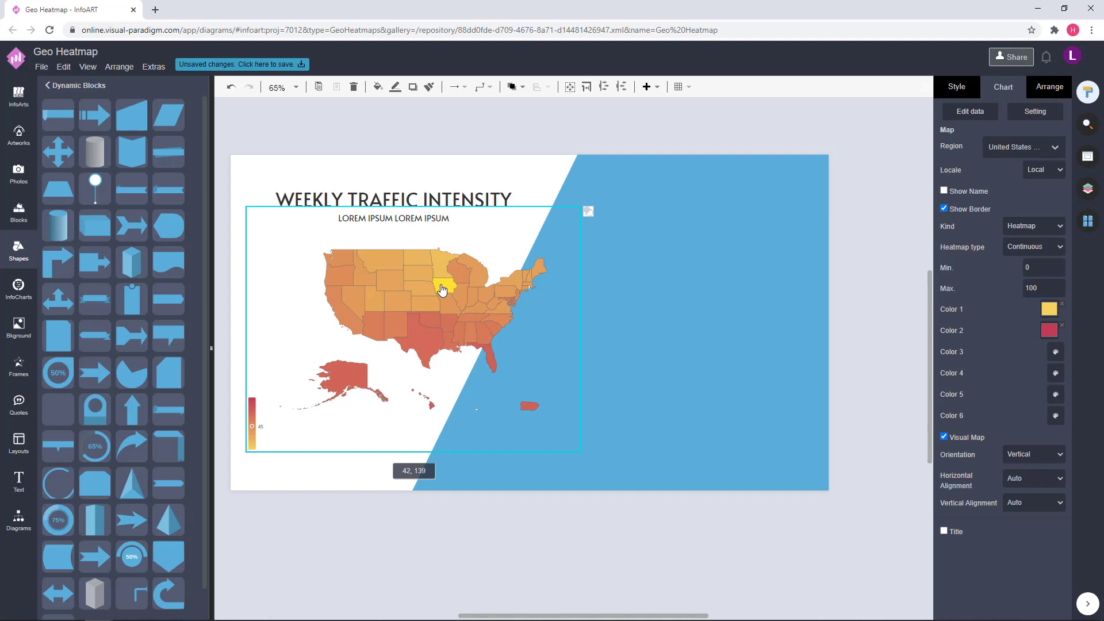
click(599, 140)
click(695, 216)
mouse_move(536, 238)
mouse_down()
mouse_move(567, 262)
mouse_move(536, 237)
mouse_up()
click(567, 262)
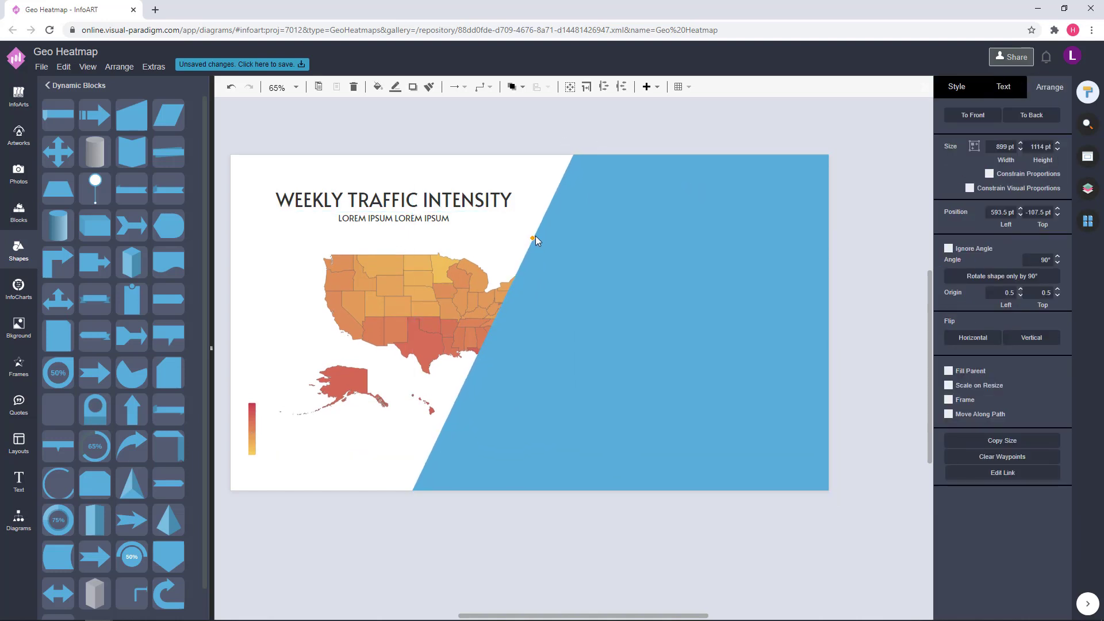
click(870, 295)
click(420, 299)
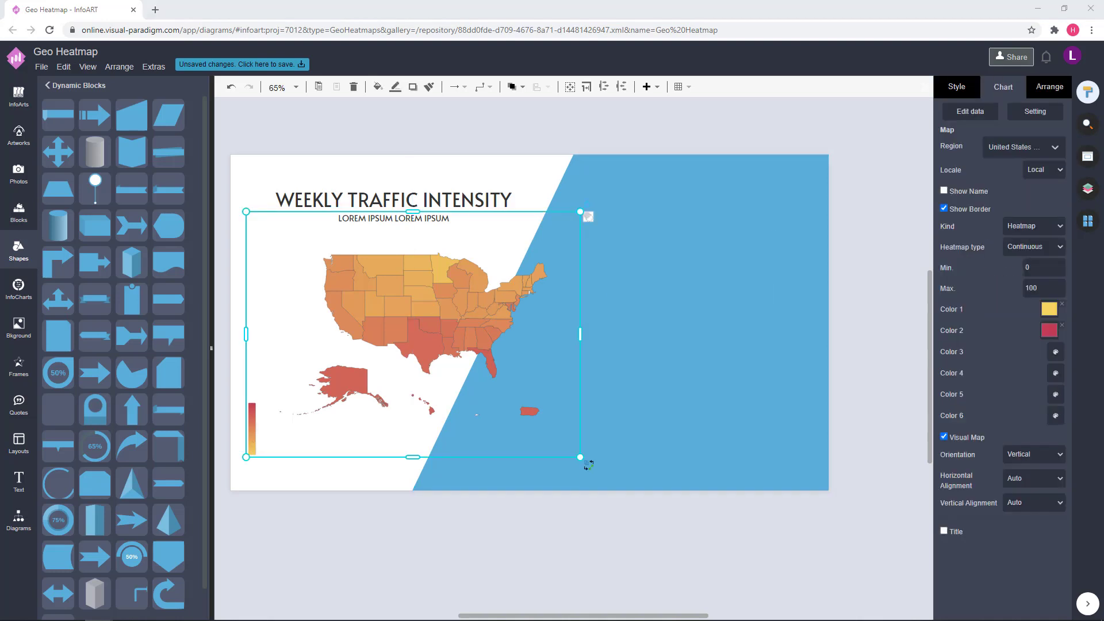
click(612, 126)
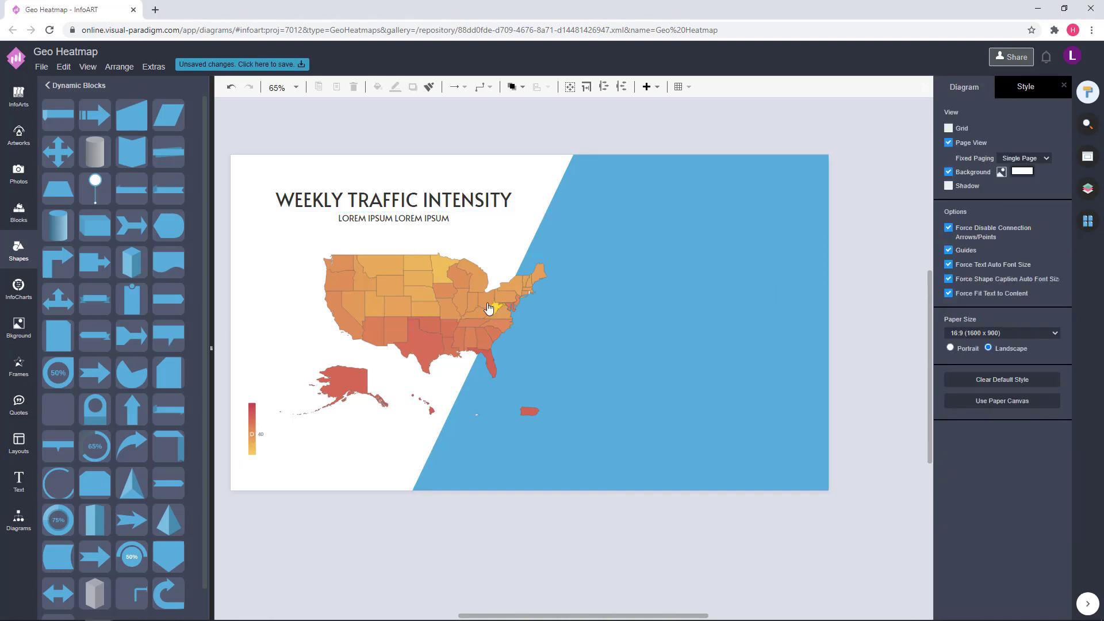
click(669, 217)
Set the heatmap's Color 1 to #35BBCA.
click(488, 277)
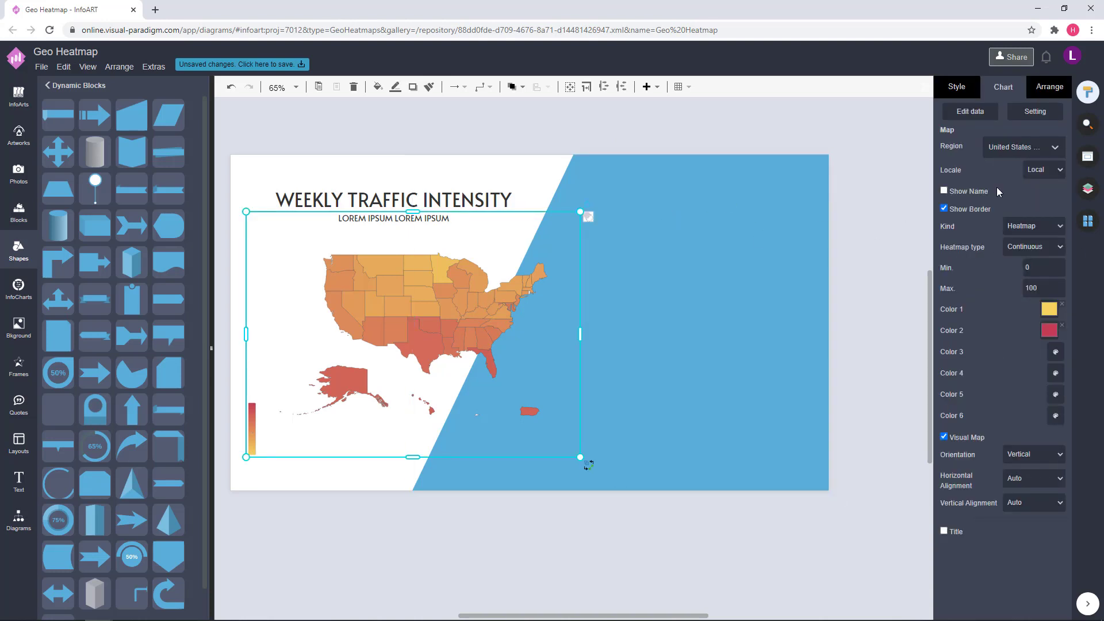
click(1046, 312)
double_click(1036, 455)
drag(1013, 436, 972, 438)
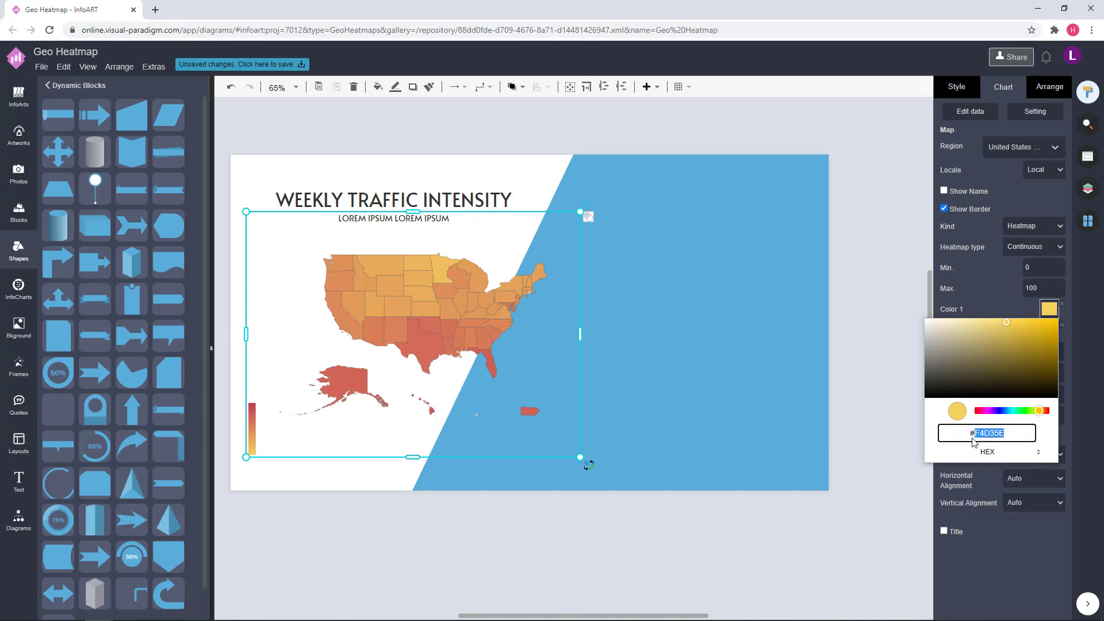
text(35BBCA)
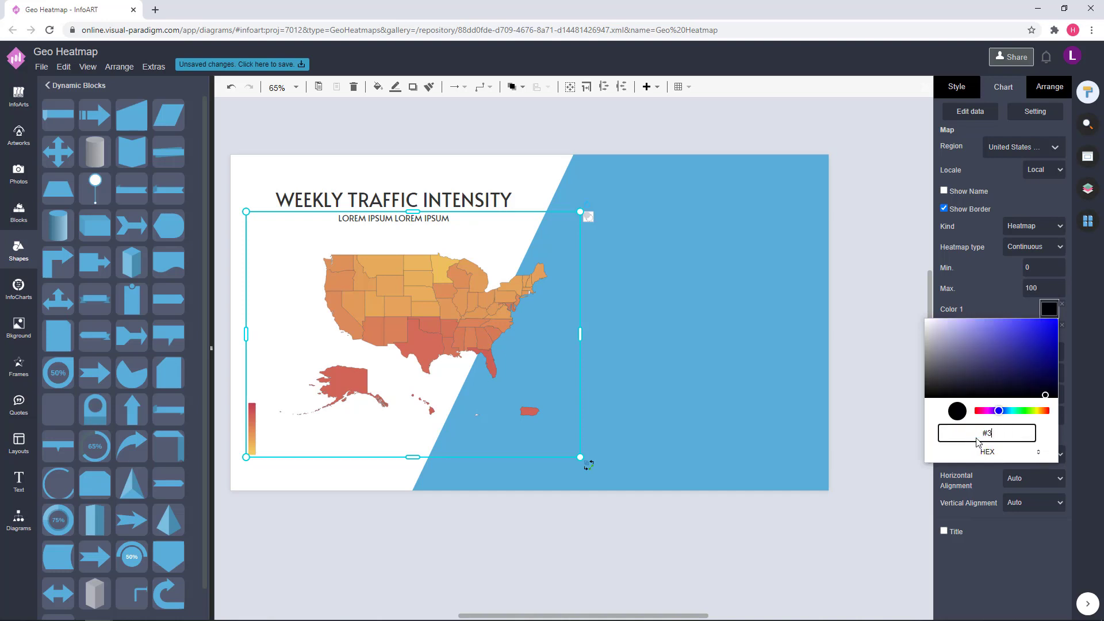
click(904, 266)
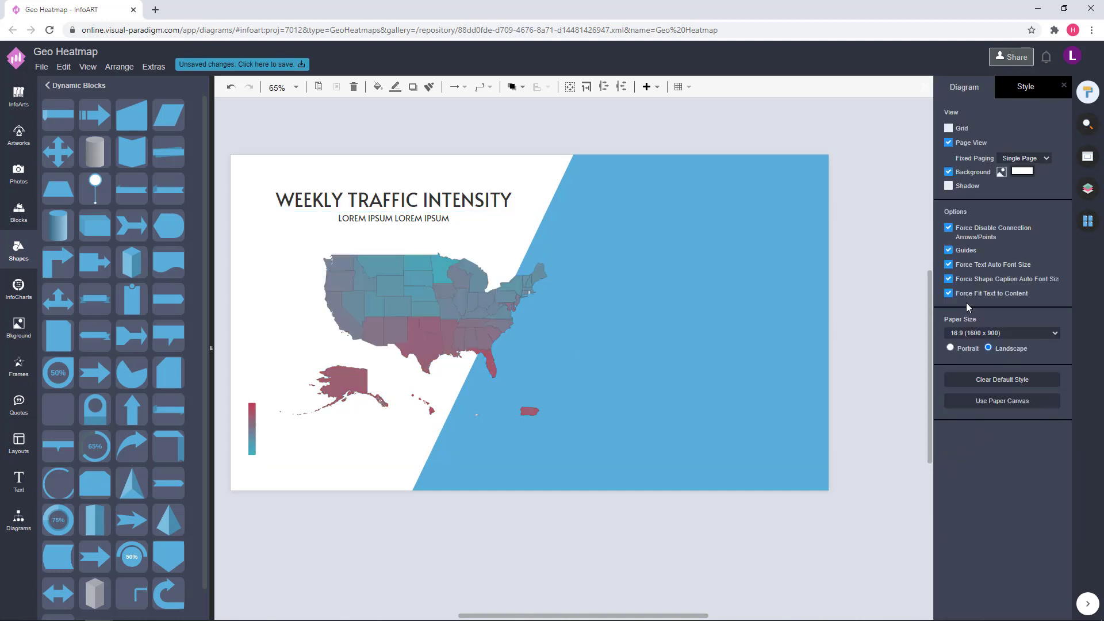
Set the heatmap's Color 2 to #D3DD18.
click(448, 309)
click(1049, 330)
double_click(1027, 459)
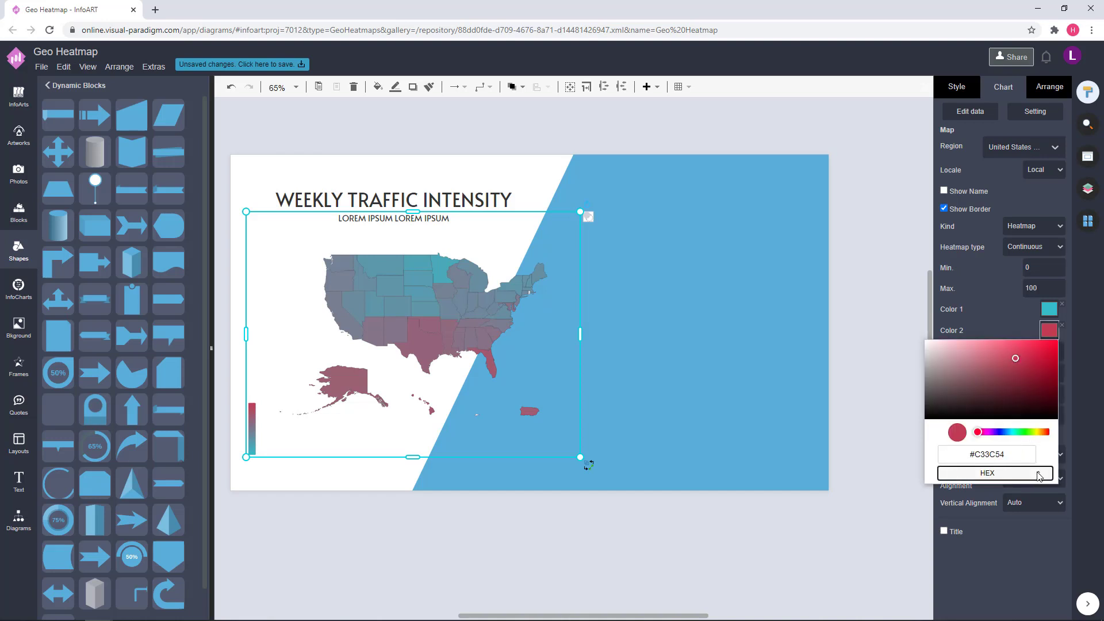
drag(1026, 460, 977, 460)
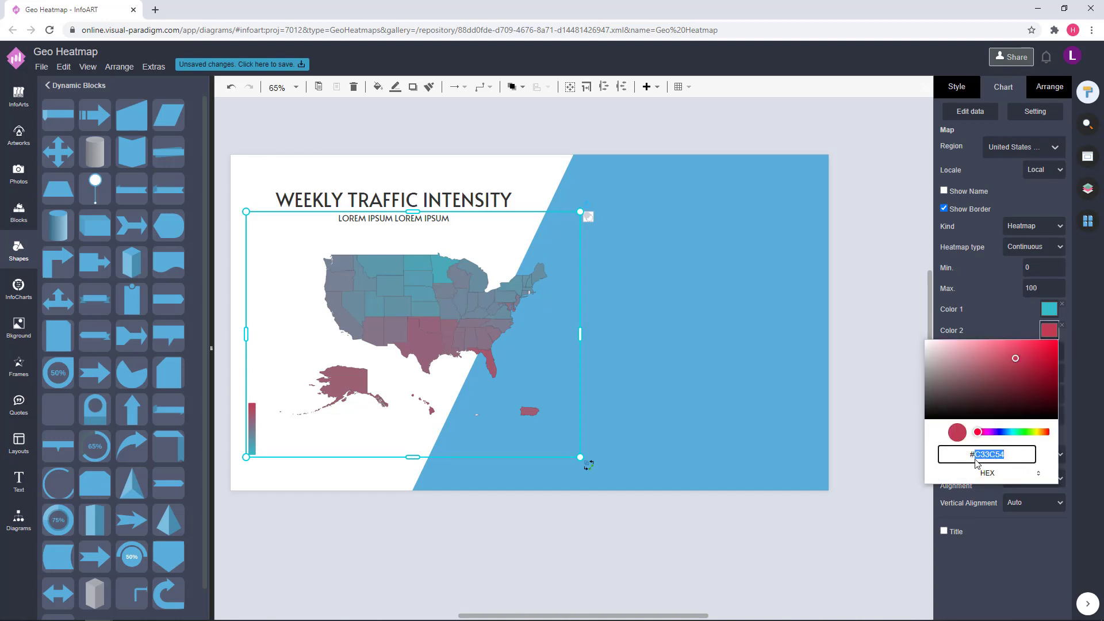
text(D3DD18)
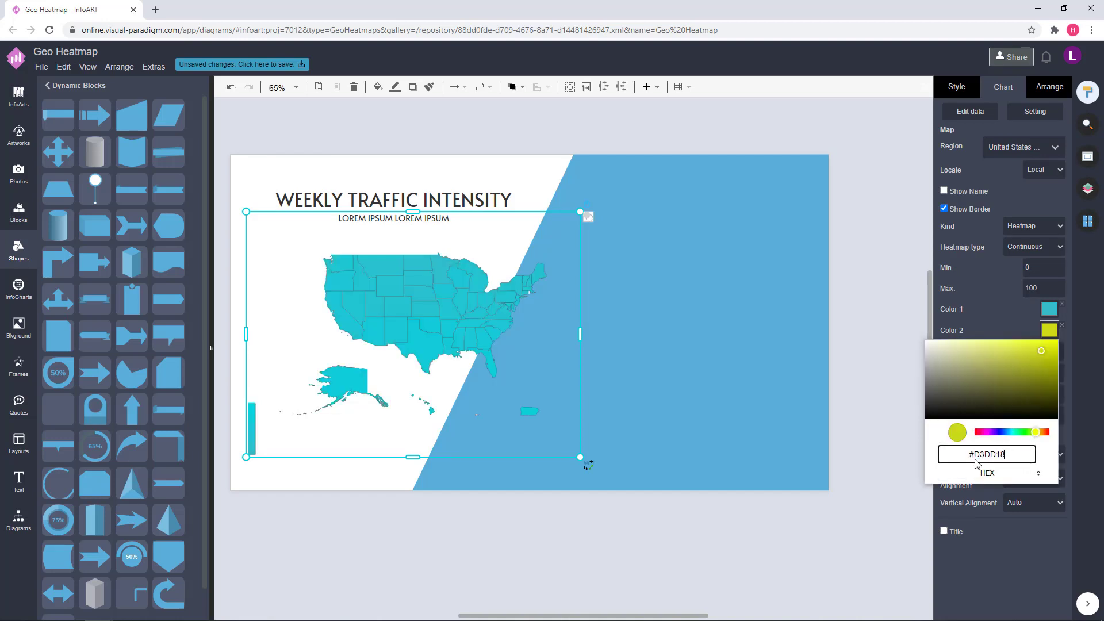
Set the heatmap's Color 1 to #0191B4.
click(1051, 313)
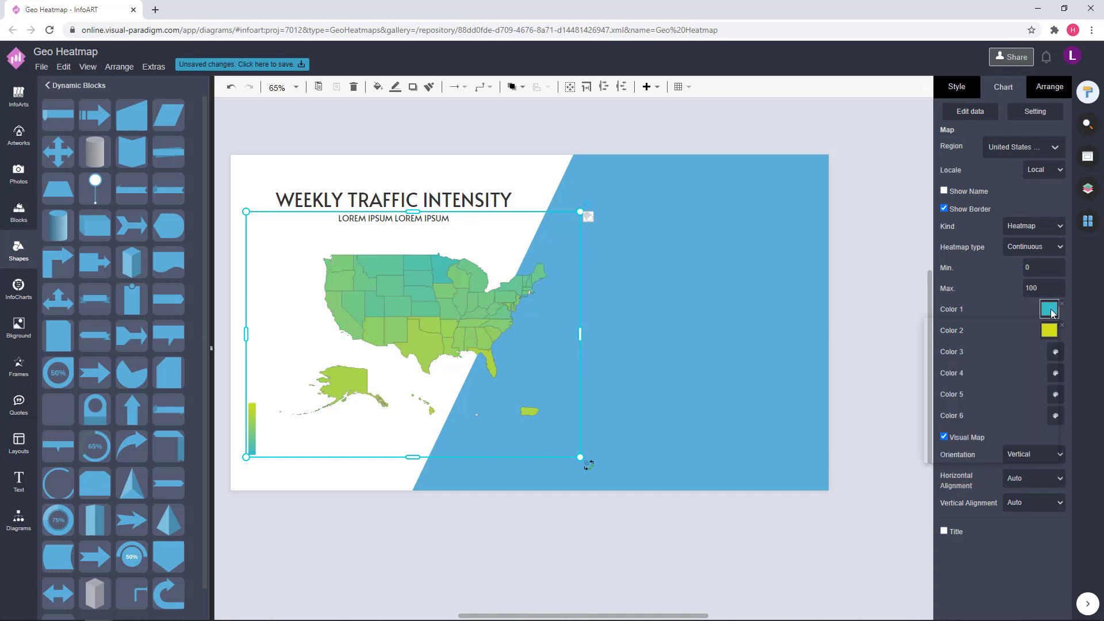
click(1051, 312)
click(1037, 451)
click(996, 435)
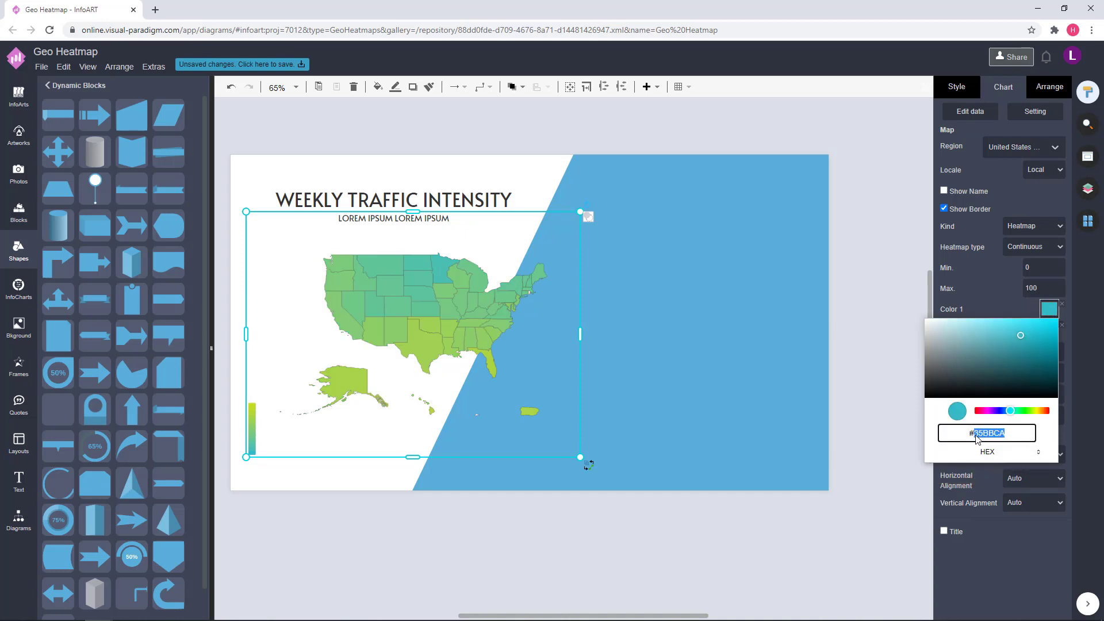
text(0)
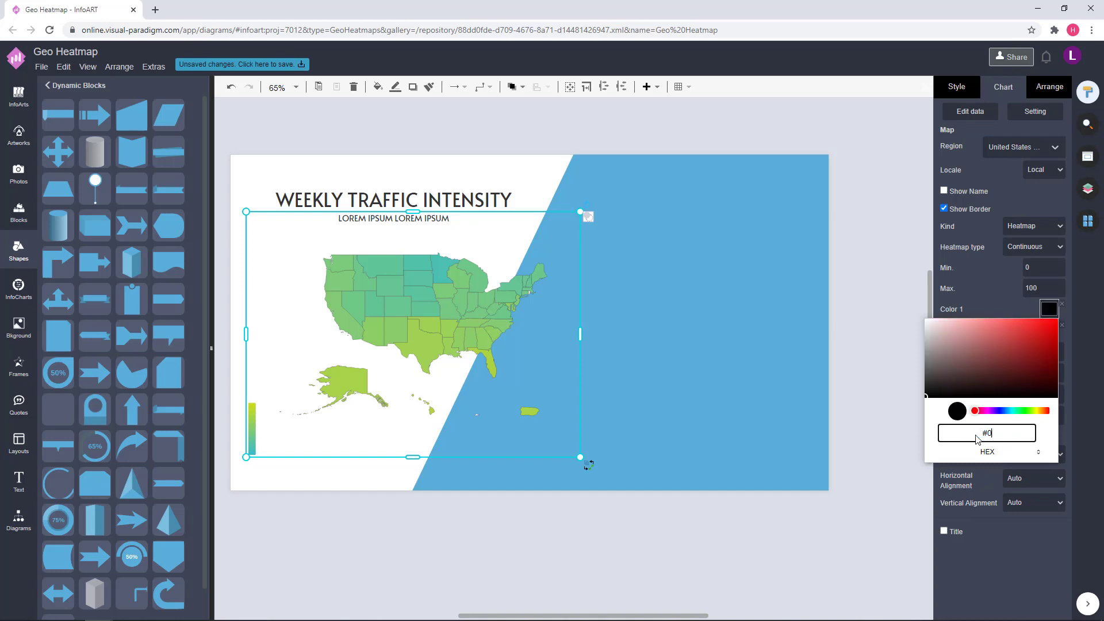
text(9191B4)
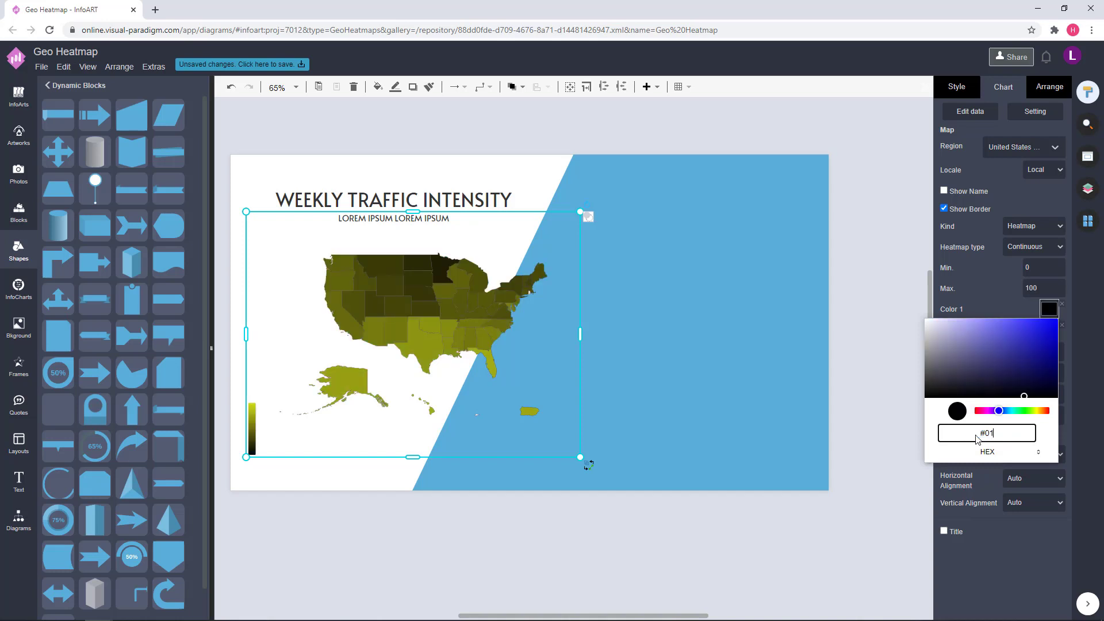
Undo the last change to the heatmap's Color 1.
click(885, 301)
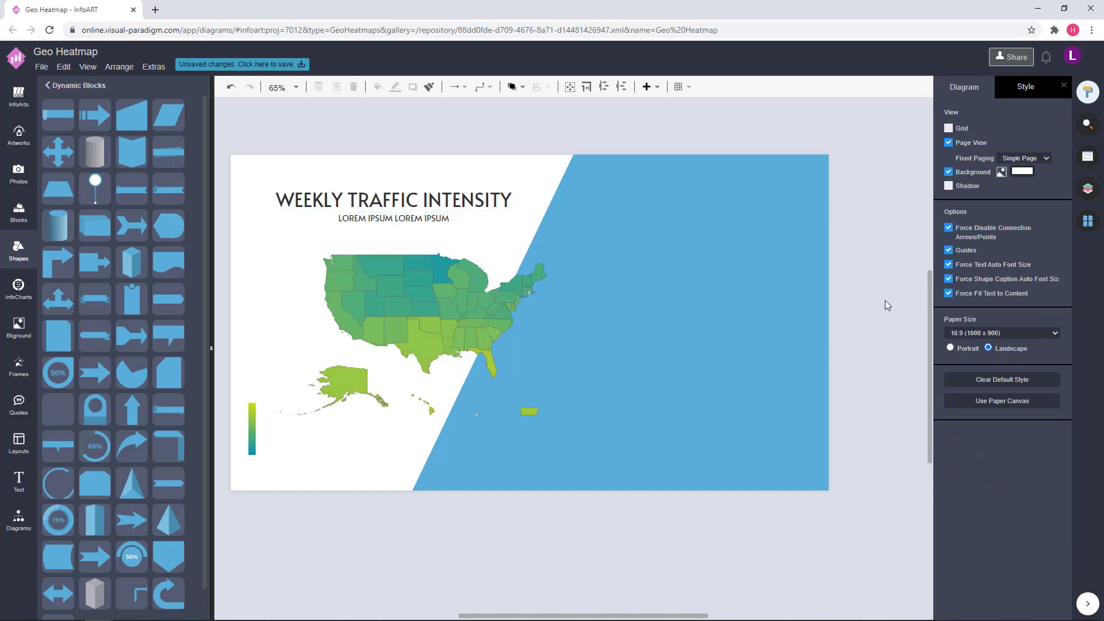
key(ctrl+z)
key(ctrl+z)
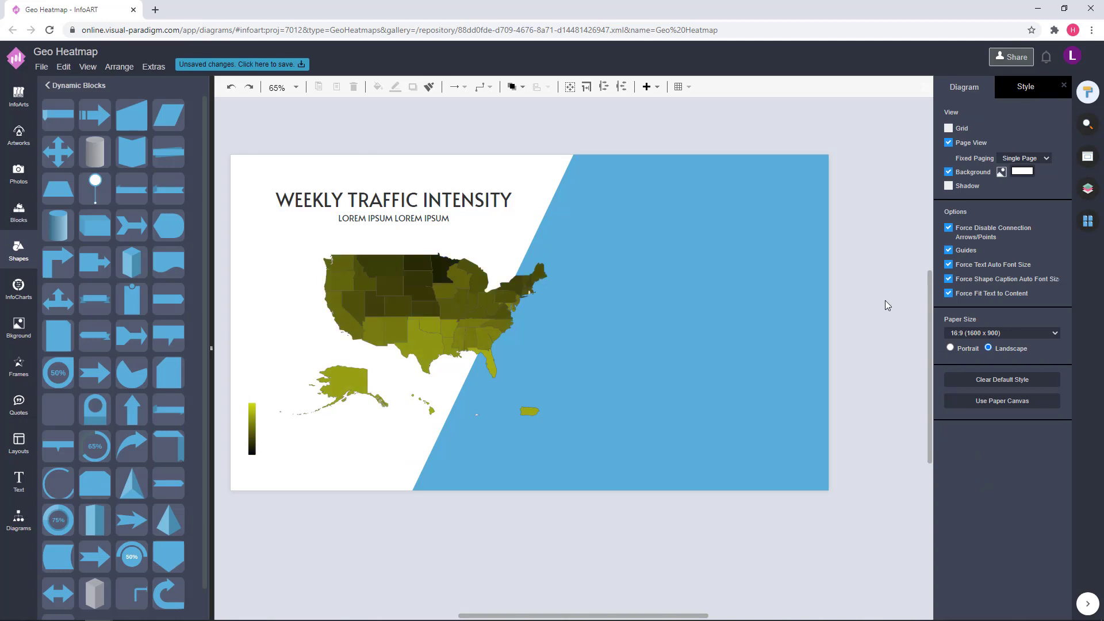
Set the heatmap's Color 1 to #35BBCA again.
click(426, 313)
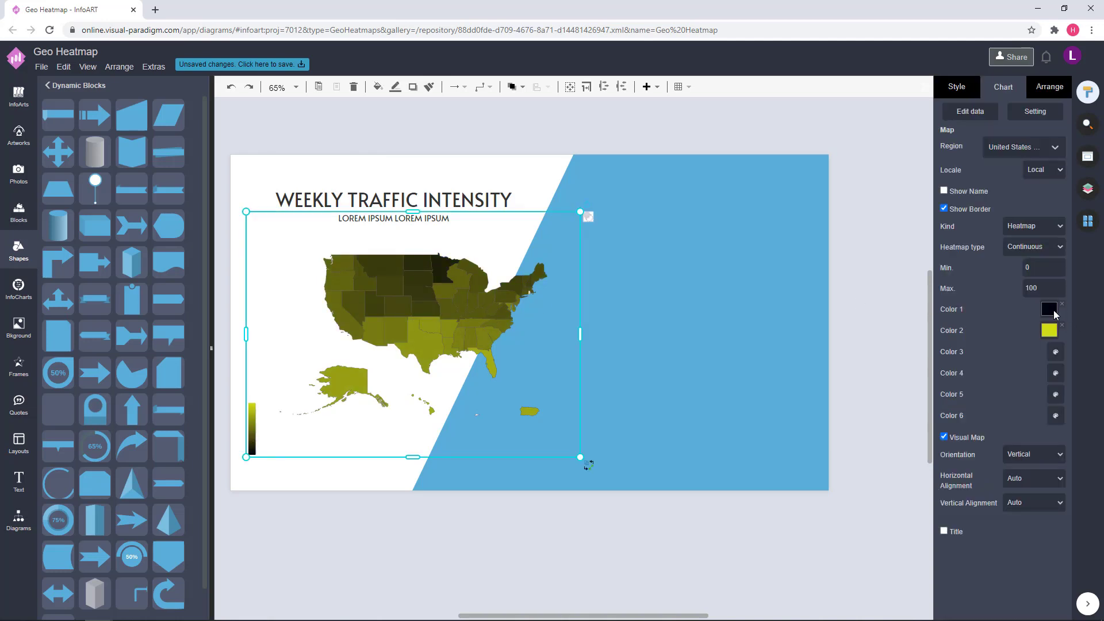
click(1053, 315)
click(1038, 451)
click(1040, 451)
drag(1010, 434, 987, 435)
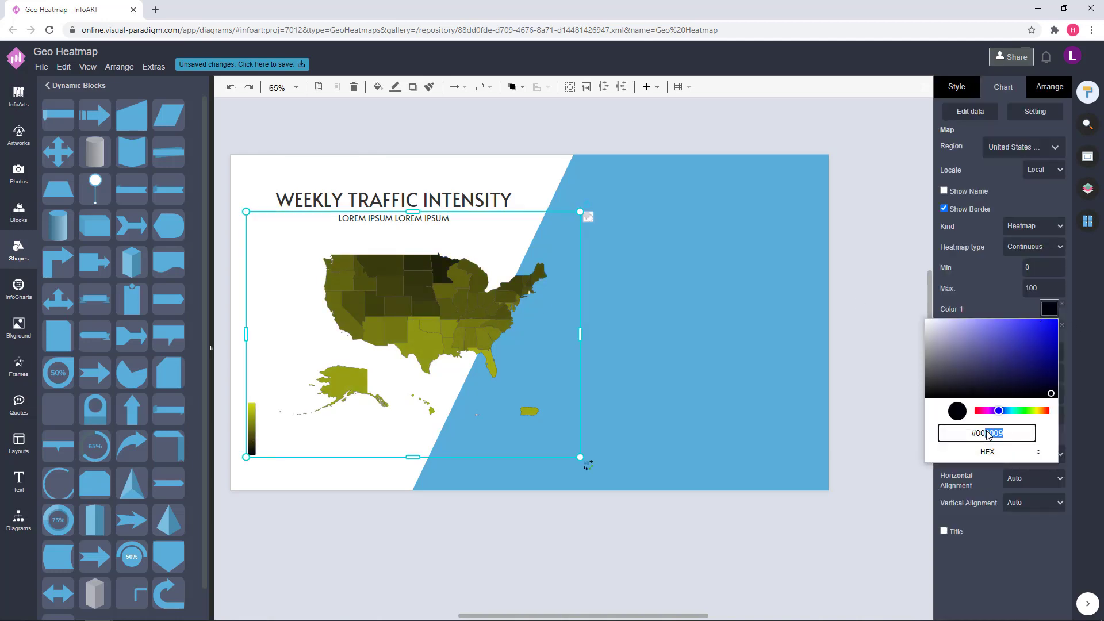
text(35B)
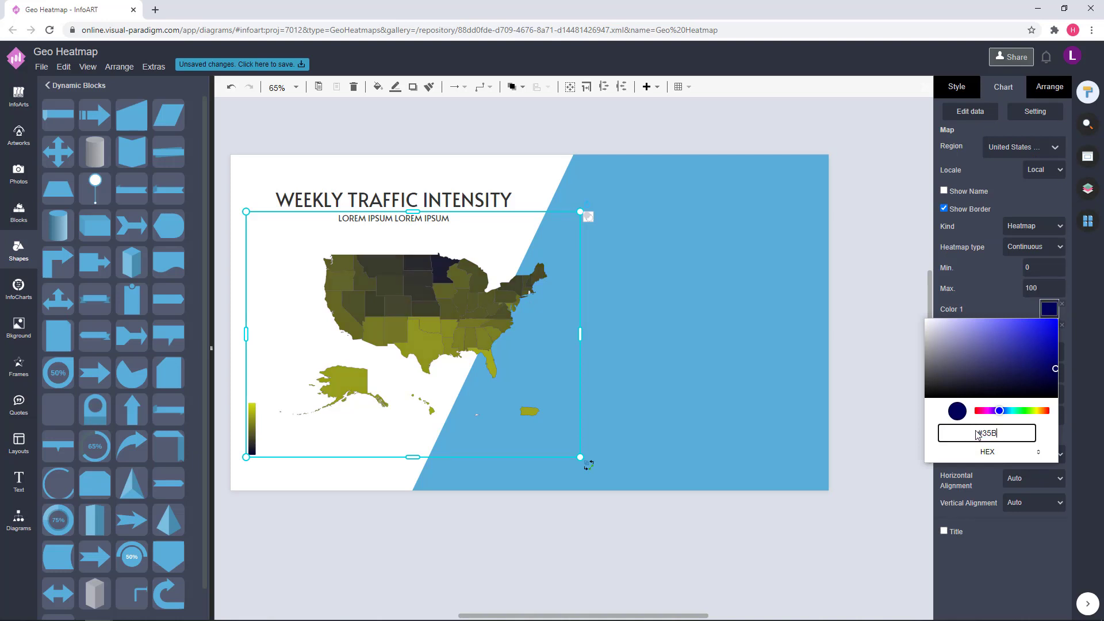
text(BCA)
click(890, 280)
click(462, 303)
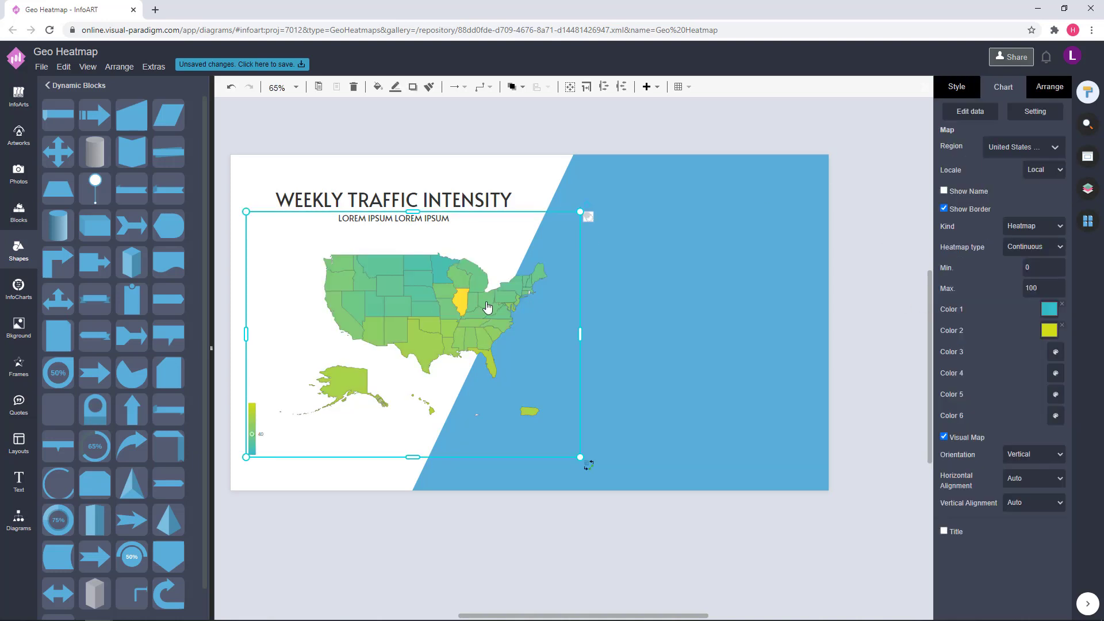
Set the heatmap's Color 2 to #35BBCA.
click(1050, 311)
click(1046, 455)
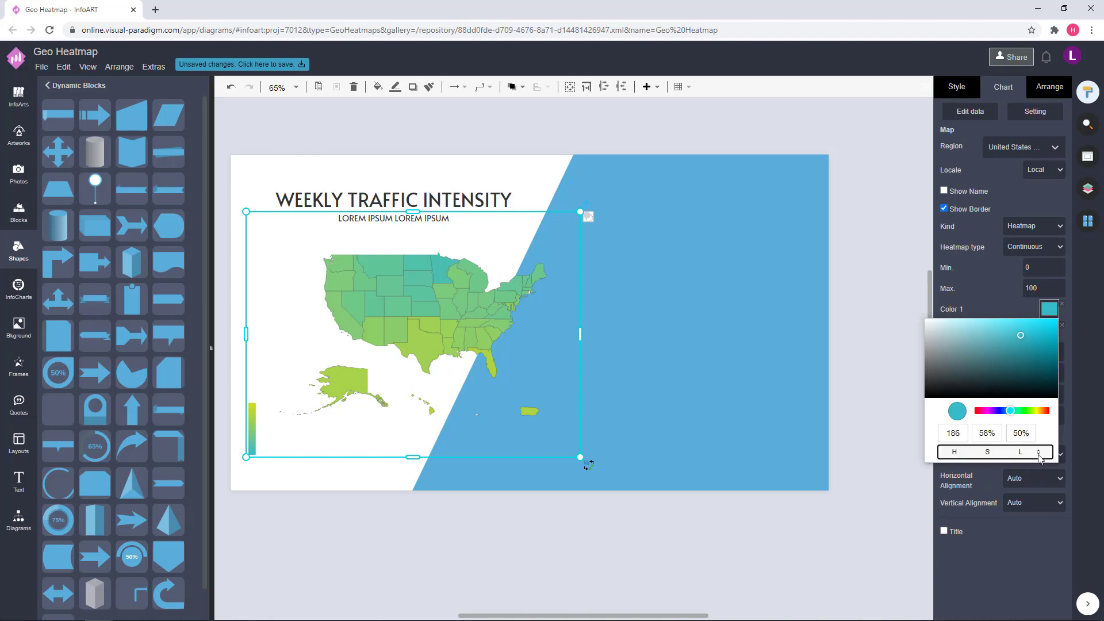
click(1046, 454)
click(1048, 331)
click(1040, 474)
click(1040, 473)
drag(1007, 456, 988, 462)
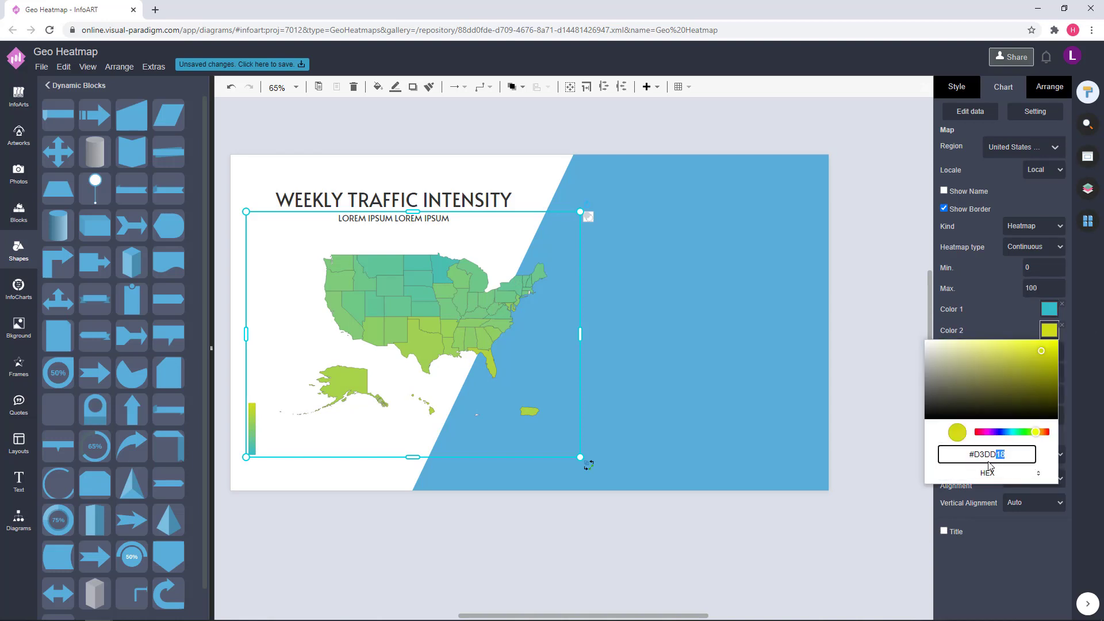
text(35BBCA)
click(1047, 320)
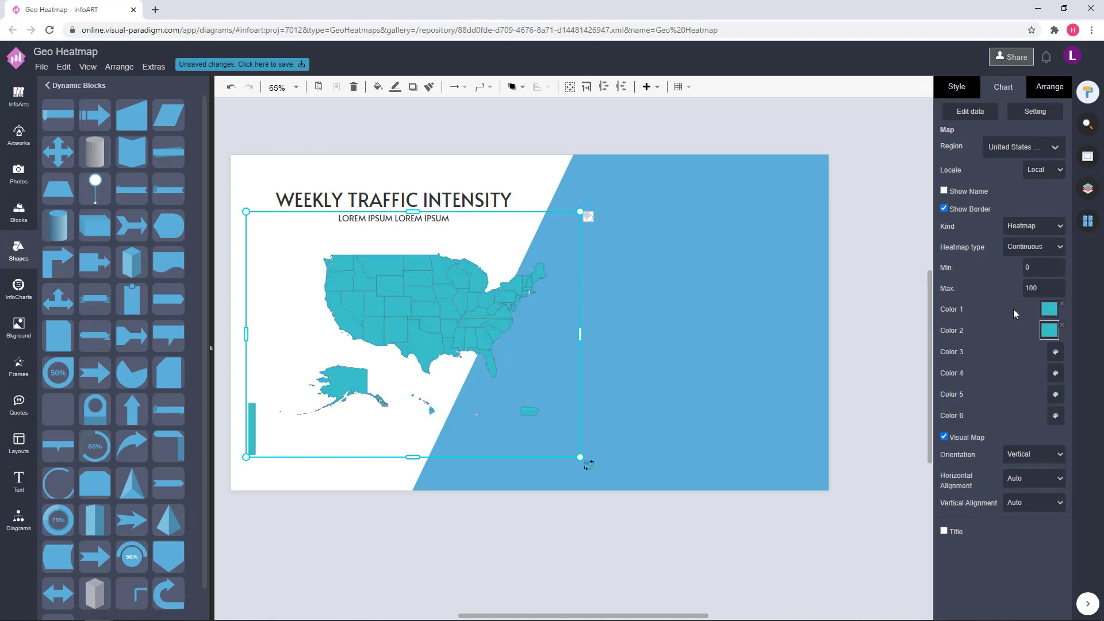
Set the heatmap's Color 1 to #FBD20F.
click(1047, 317)
drag(1006, 434, 979, 438)
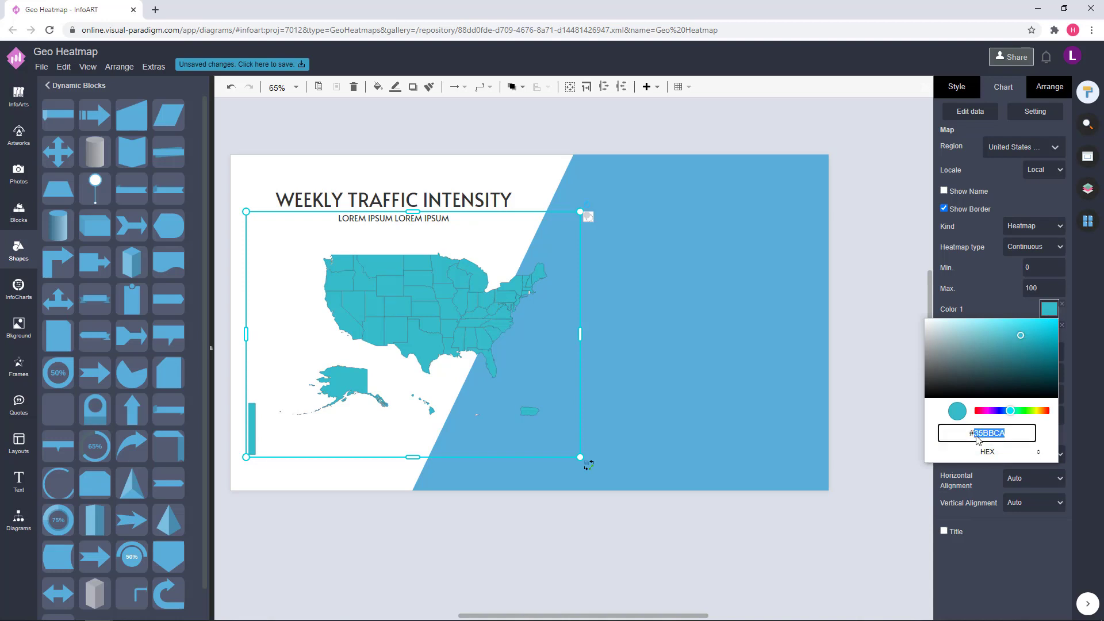
text(FB)
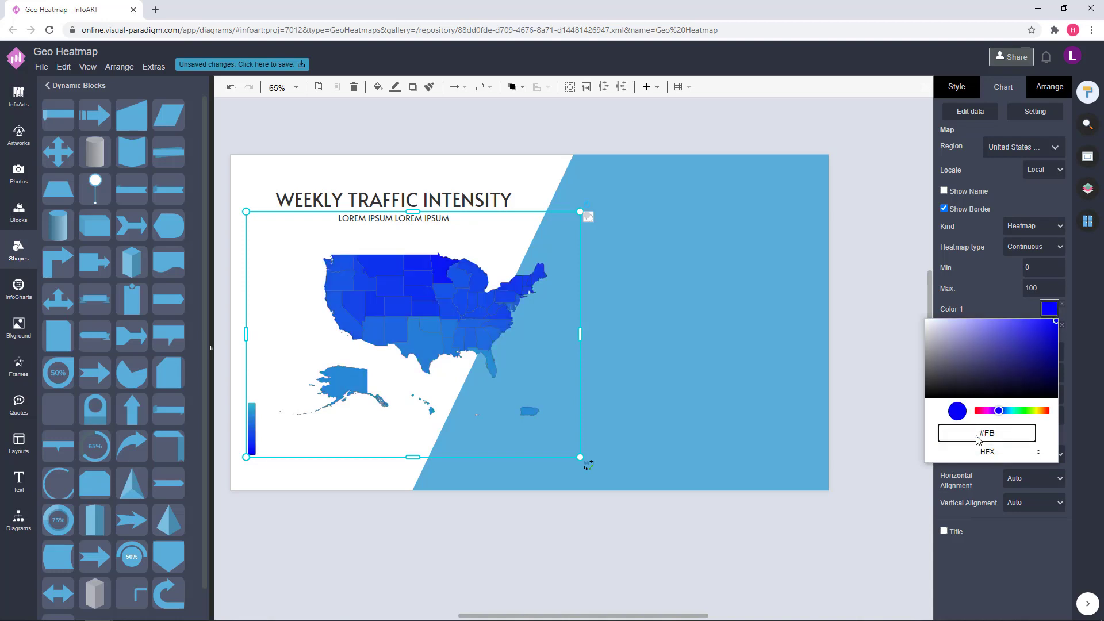
text(D20F)
click(902, 349)
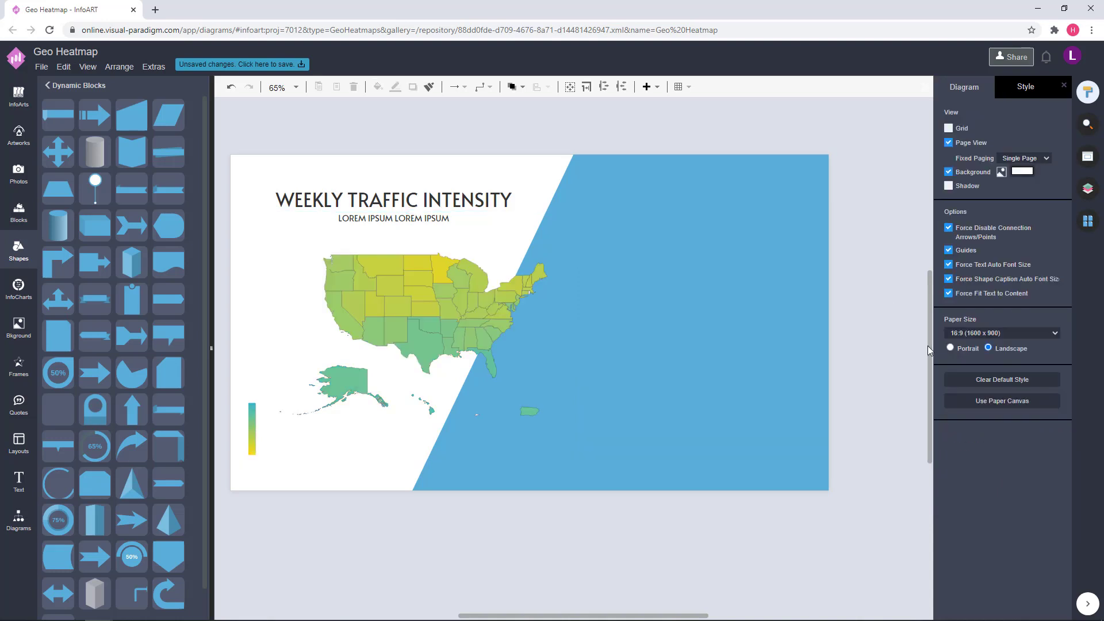
Enlarge the heatmap slightly and turn off its border display.
click(484, 343)
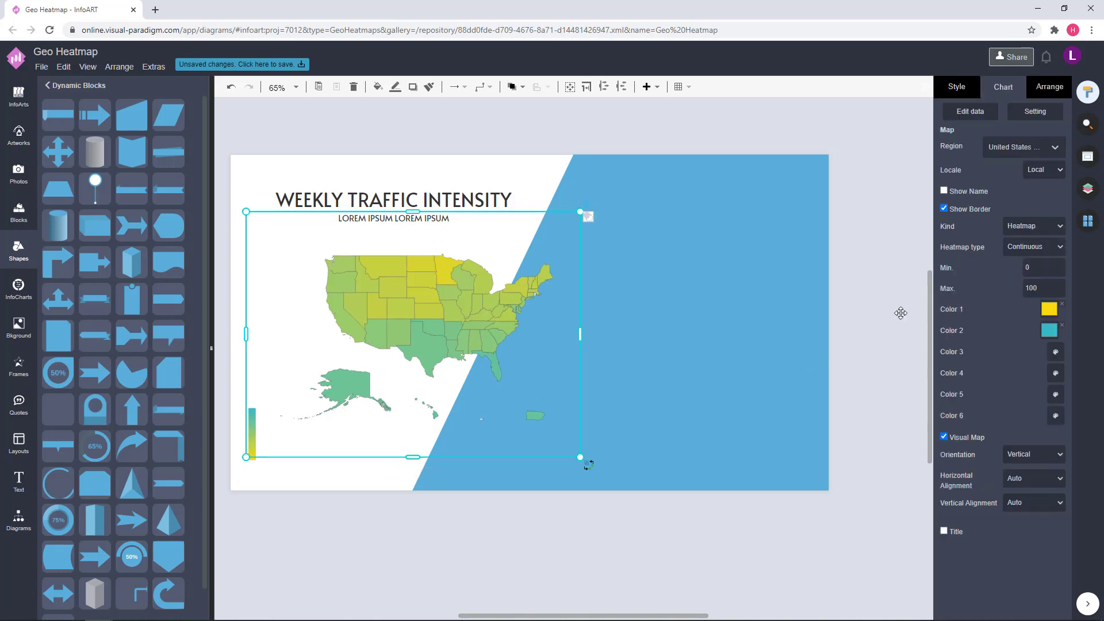
click(947, 208)
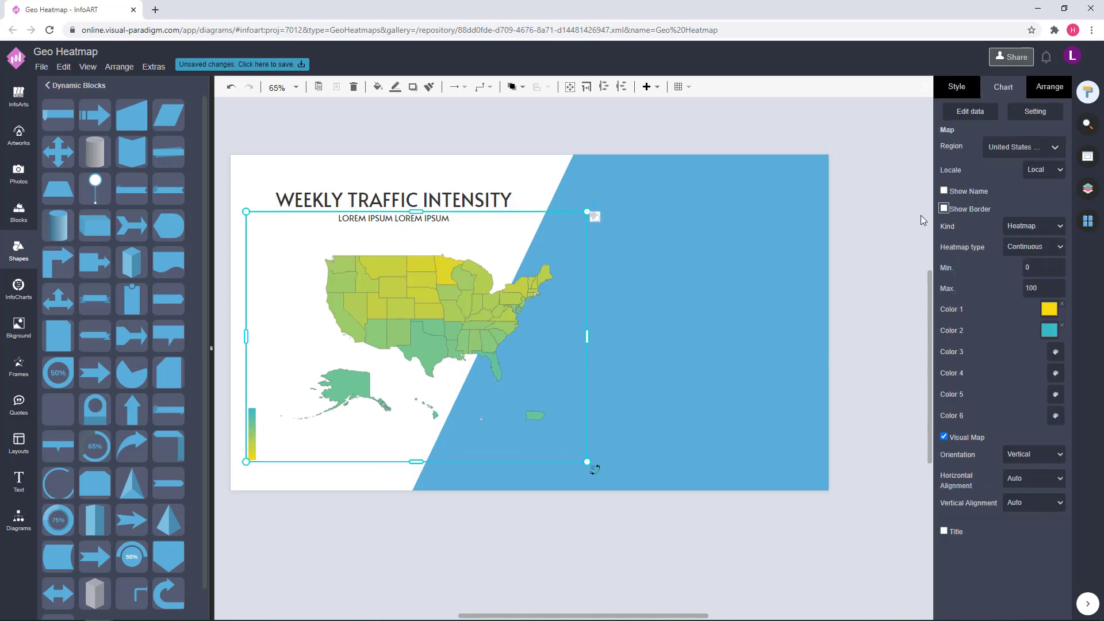
click(829, 226)
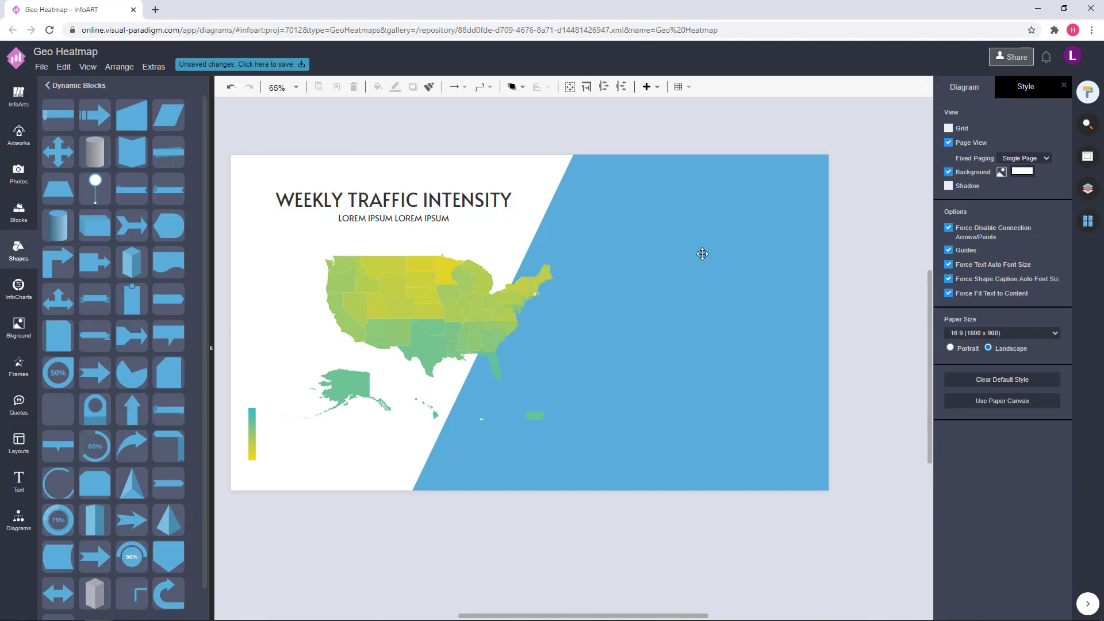
Set the page background colour to dark grey #262626.
click(584, 220)
click(892, 216)
click(1022, 171)
click(1084, 245)
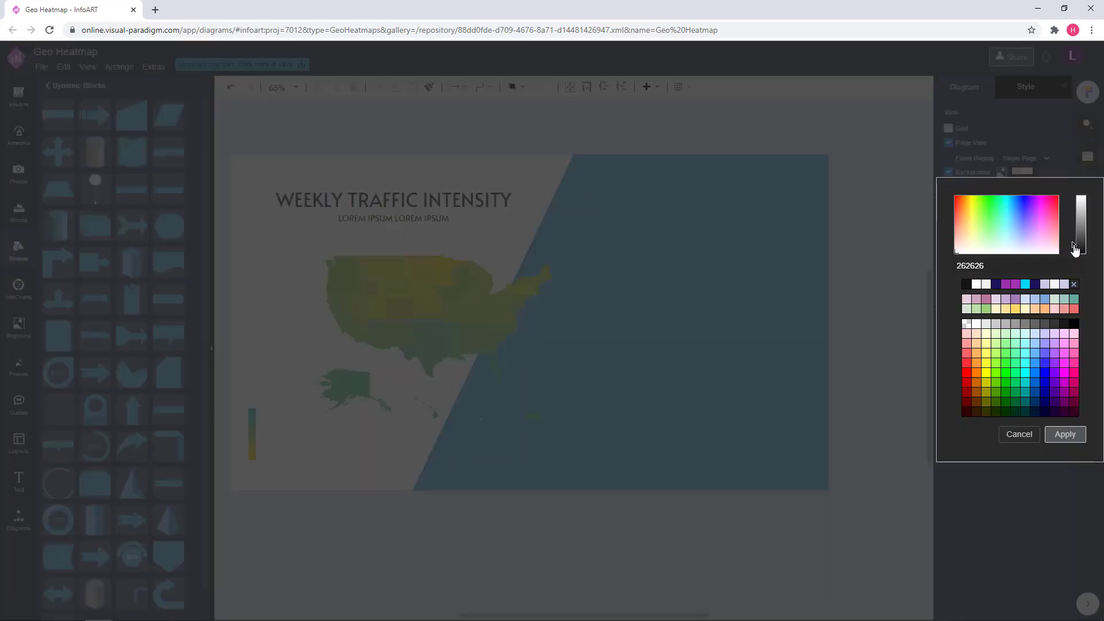
click(1065, 434)
Set the font colour of both the title and the subtitle to white #FFFFFF.
click(477, 197)
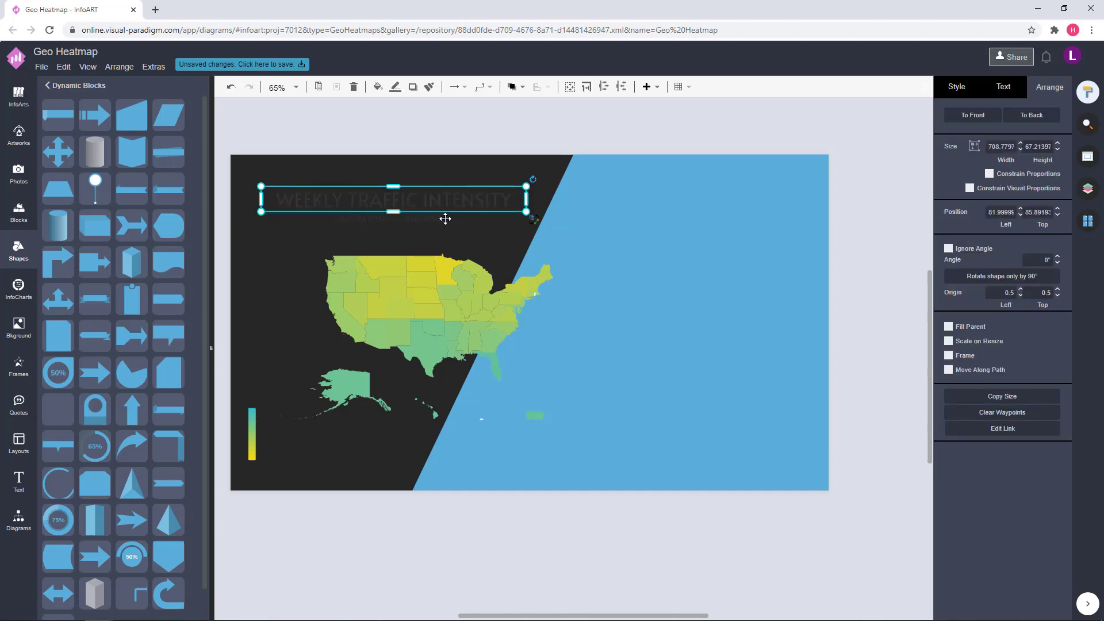
click(1003, 87)
click(1046, 216)
click(985, 374)
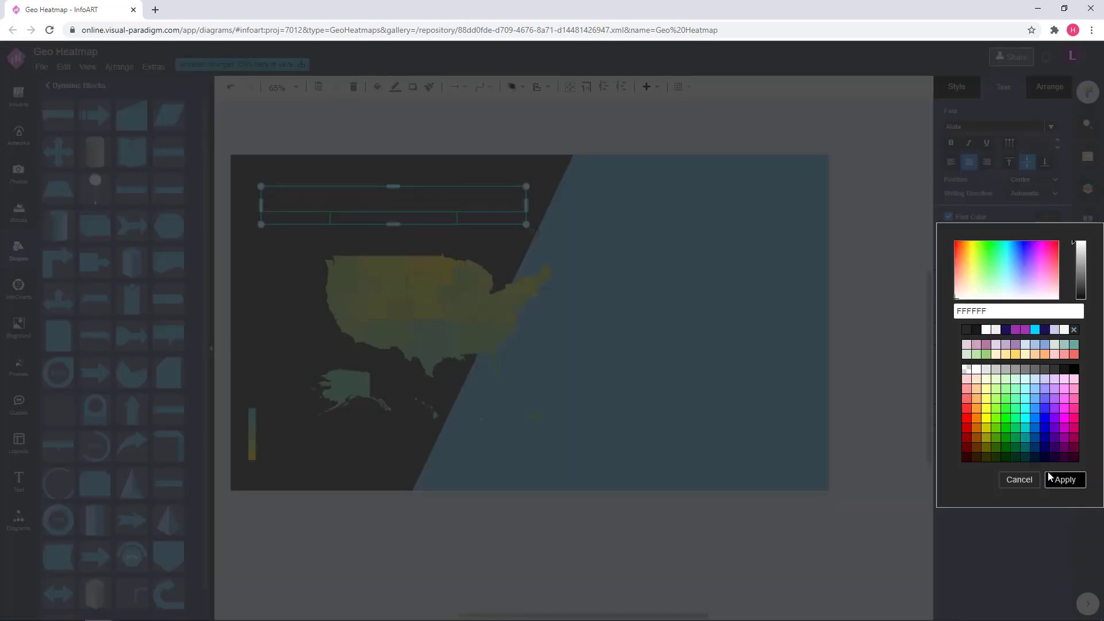
click(1065, 480)
Set the font colour of both the title and the subtitle to #D3DD18.
click(492, 218)
click(440, 221)
shift+click(440, 221)
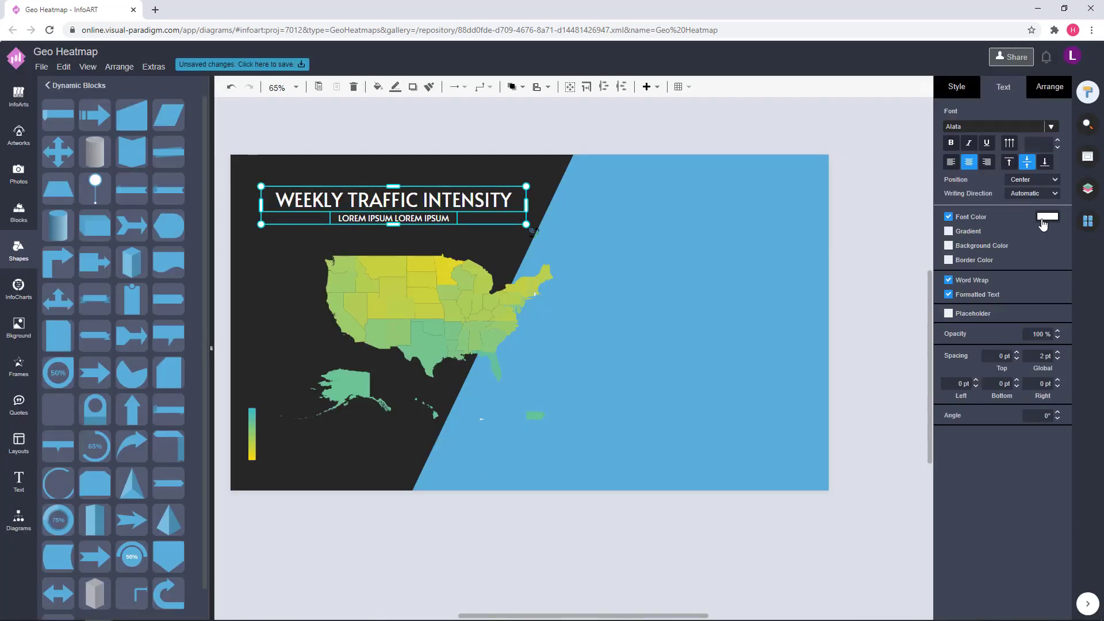
click(1046, 217)
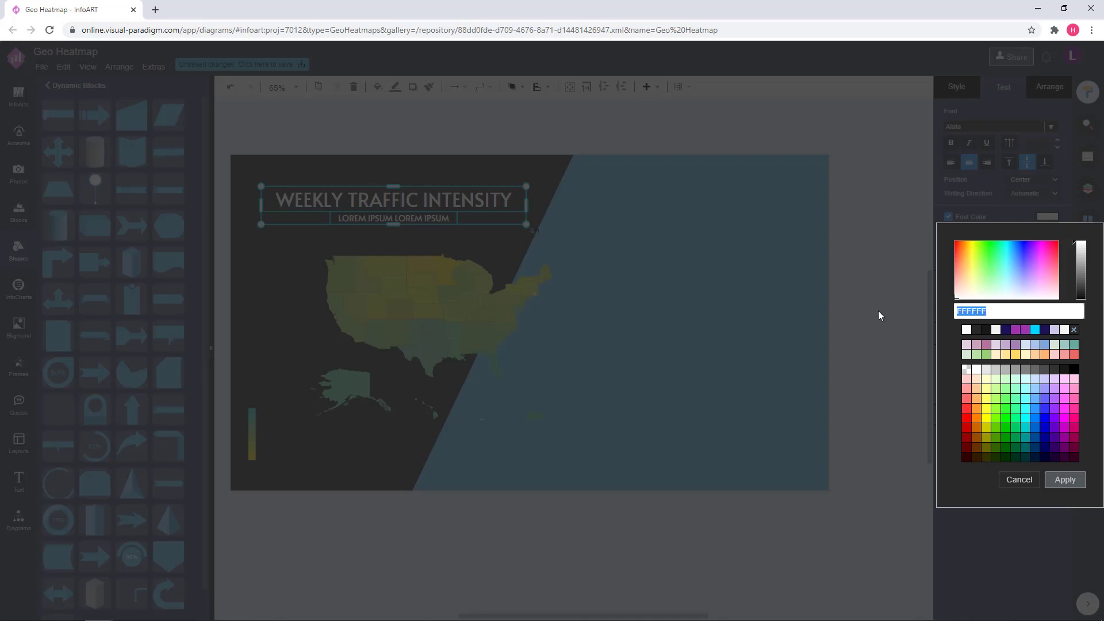
text(d3dd18)
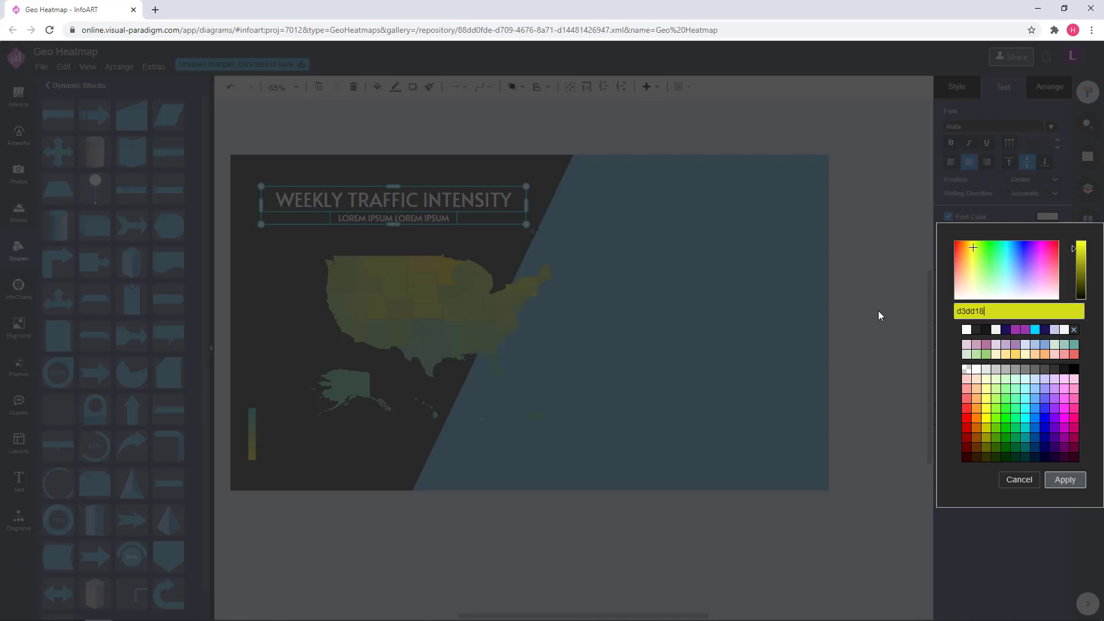
click(1065, 480)
click(418, 145)
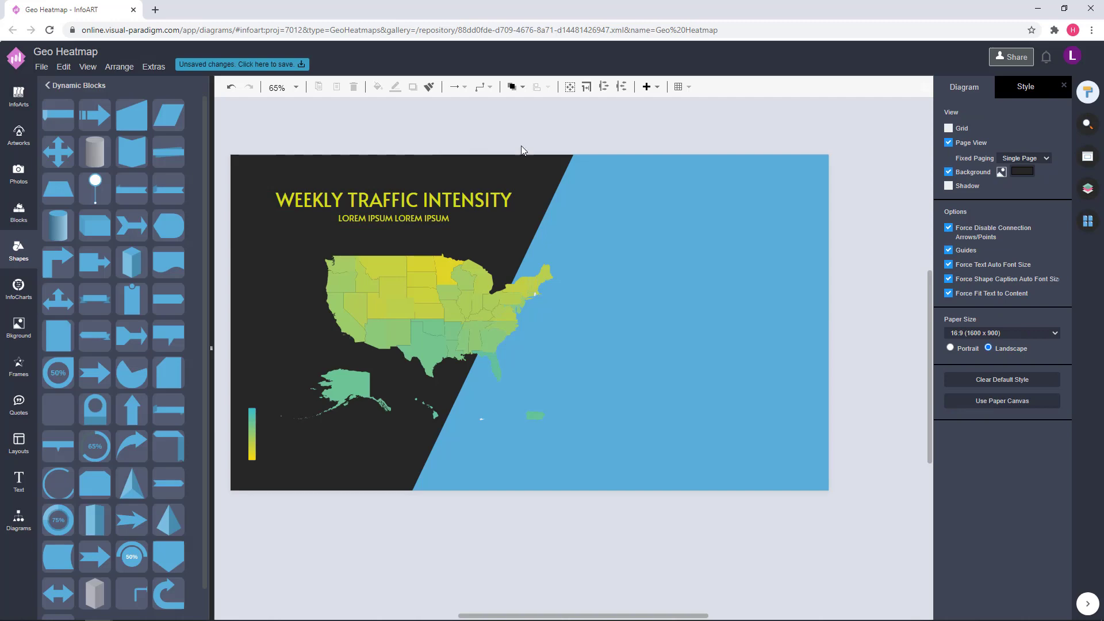
Set only the subtitle's font colour to white #FFFFFF.
click(435, 216)
click(1048, 216)
click(1055, 450)
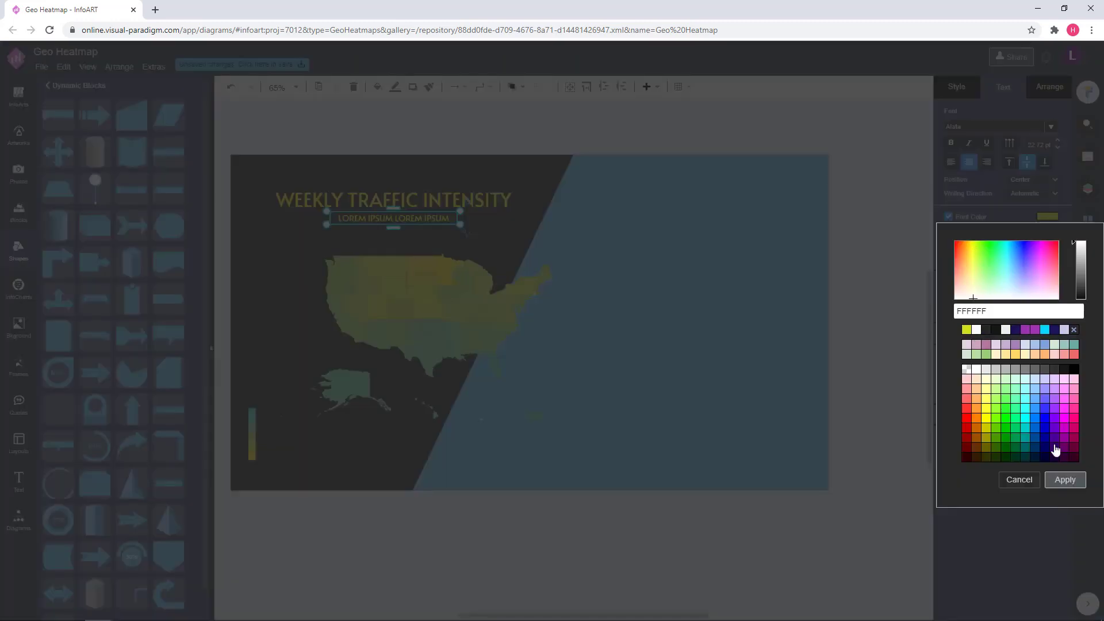
click(1065, 479)
click(880, 287)
Set the diagonal blue block's font colour to #0191B4.
click(725, 272)
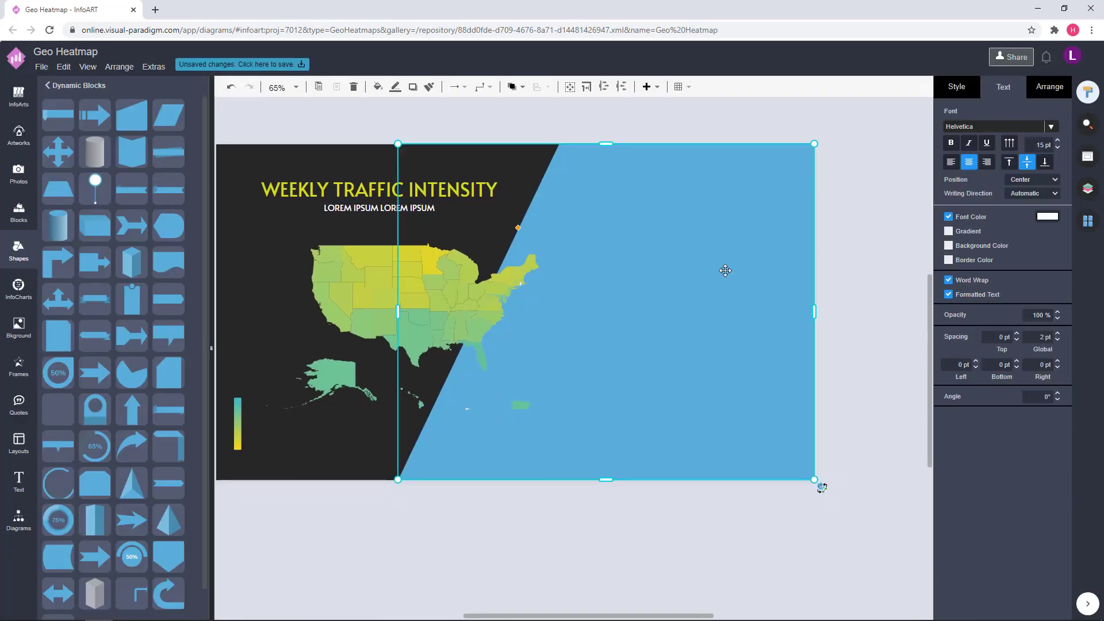
click(1048, 218)
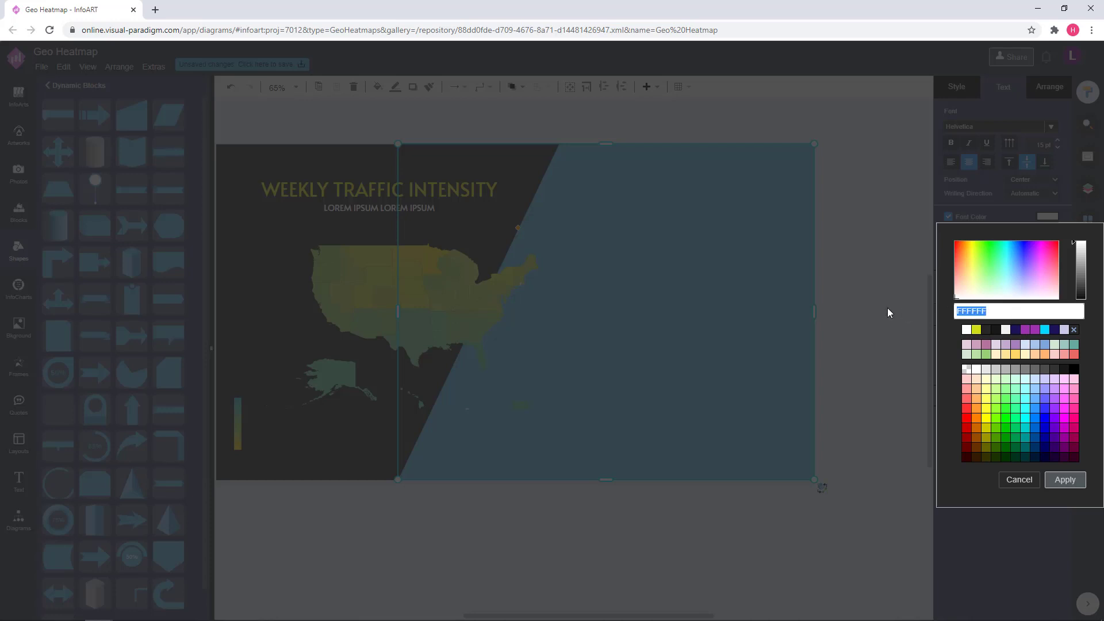
text(0191b)
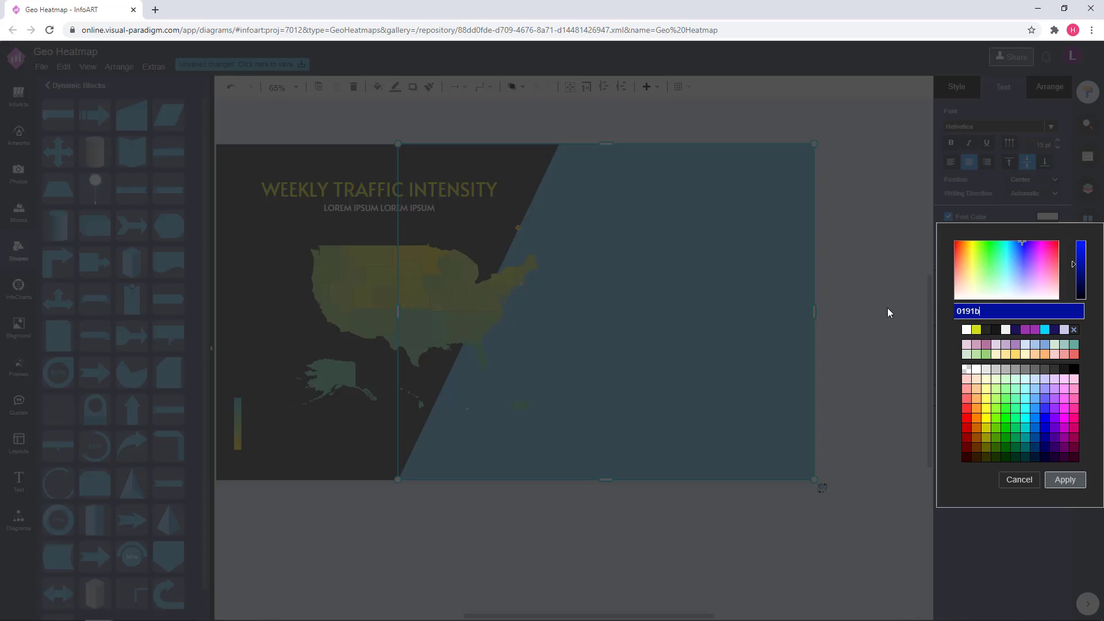
text(4)
click(1057, 483)
click(874, 319)
drag(873, 282, 873, 305)
Set the diagonal block's fill colour to #0191B4.
click(702, 288)
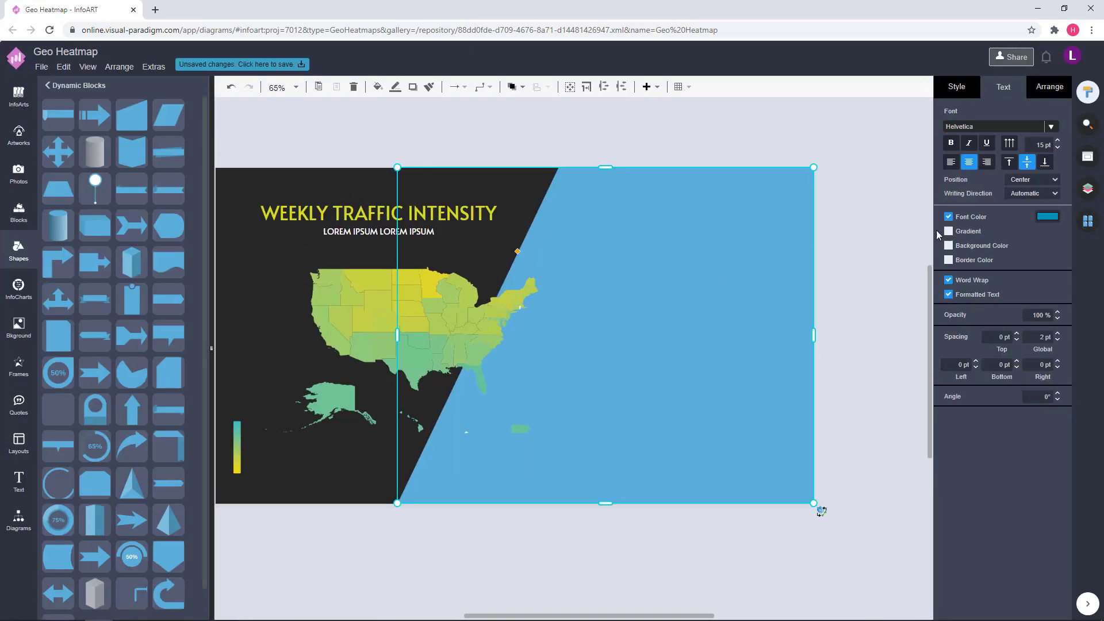
click(954, 92)
click(1047, 167)
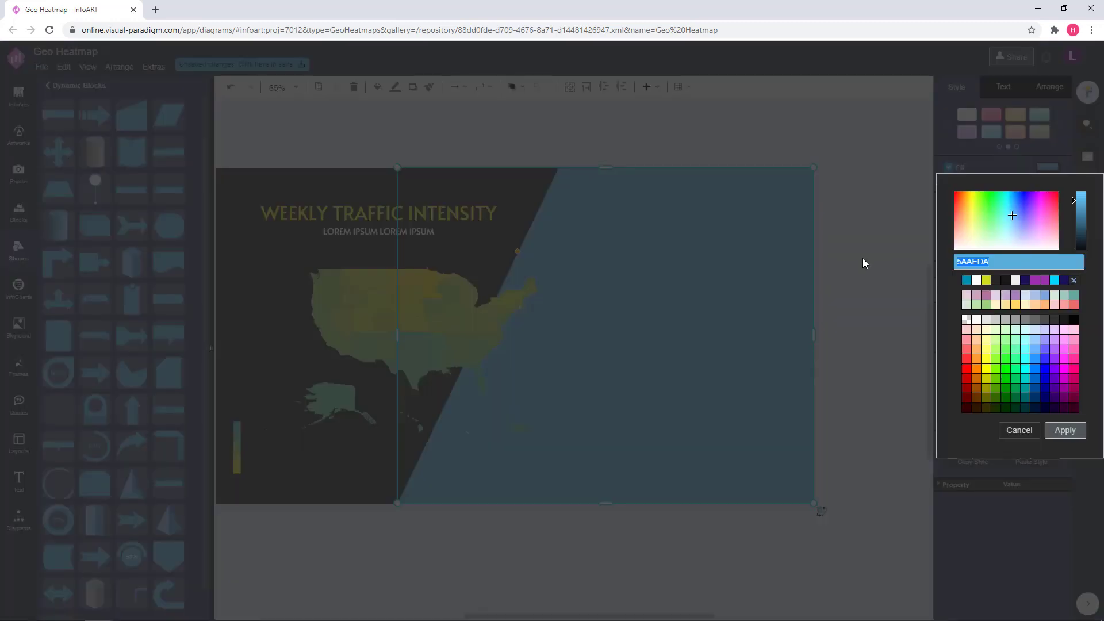
text(0191b4)
click(1065, 430)
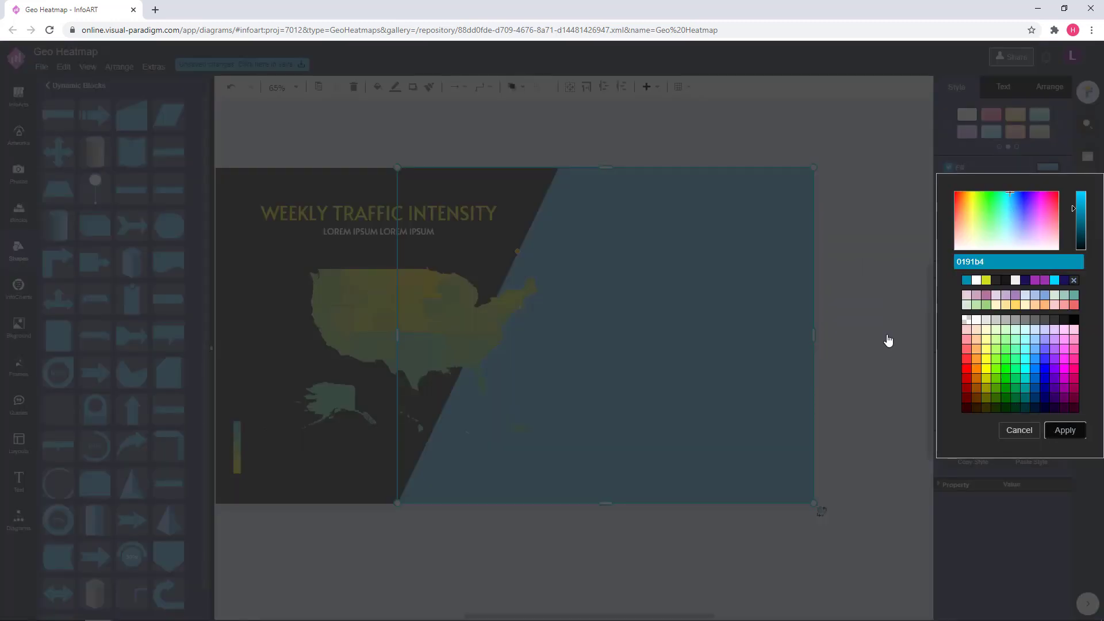
click(871, 327)
Shift the upper end of the block's diagonal edge slightly to the right.
click(802, 278)
drag(518, 253, 521, 252)
click(609, 144)
Change the diagonal block's fill to a dark olive shade based on the recently used yellow-green.
click(771, 231)
click(1048, 167)
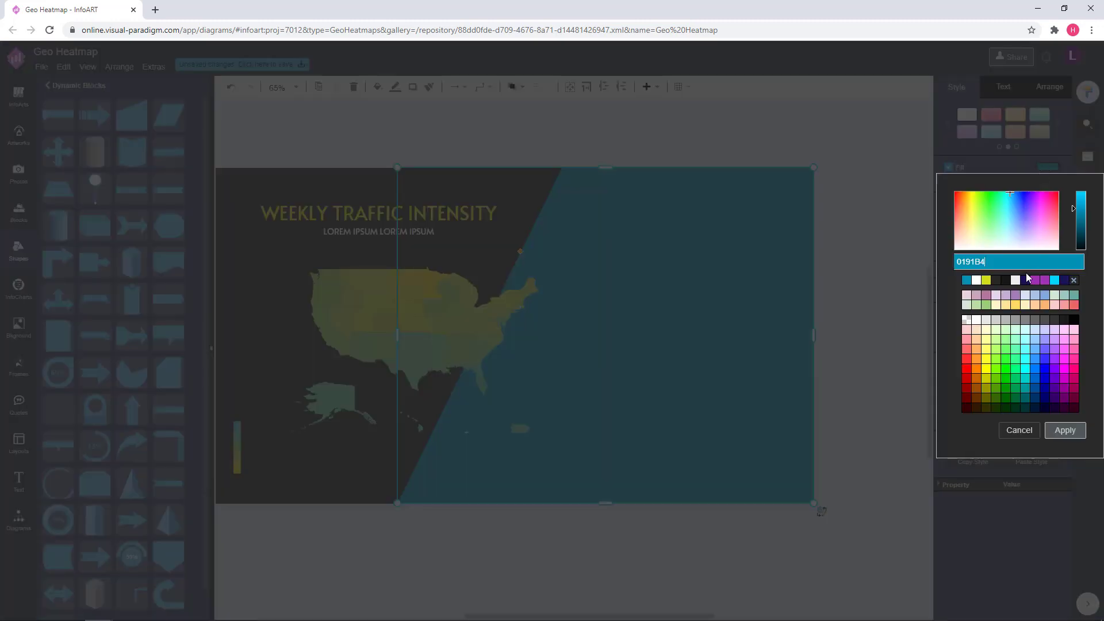
click(989, 280)
click(1076, 231)
click(1064, 430)
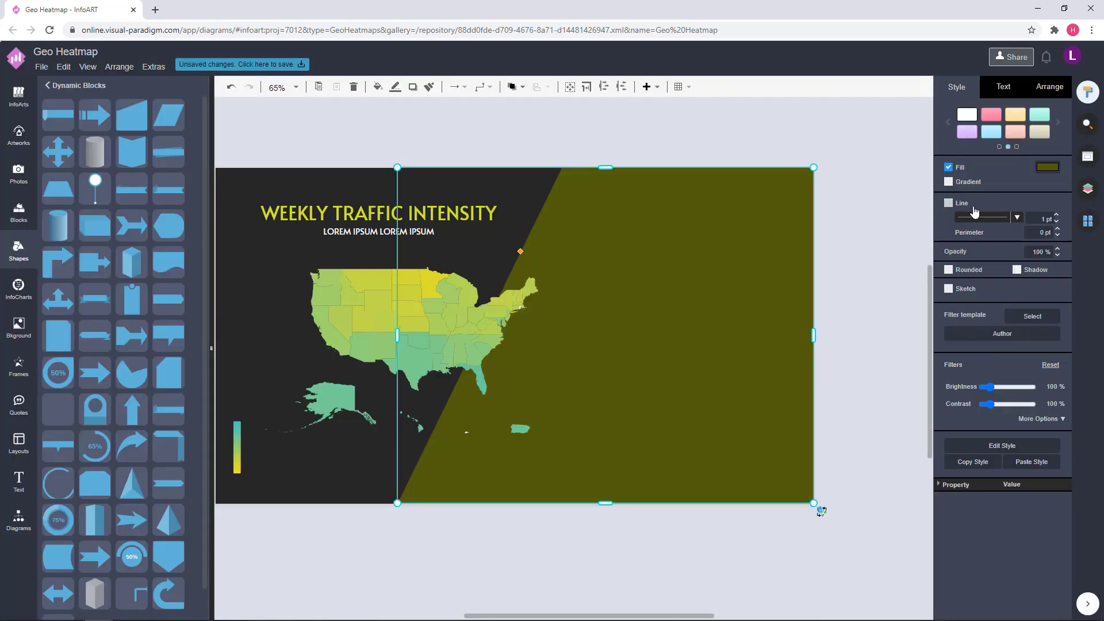
Brighten the diagonal block's fill to a medium olive shade.
click(1047, 167)
click(1079, 215)
click(1064, 430)
click(863, 259)
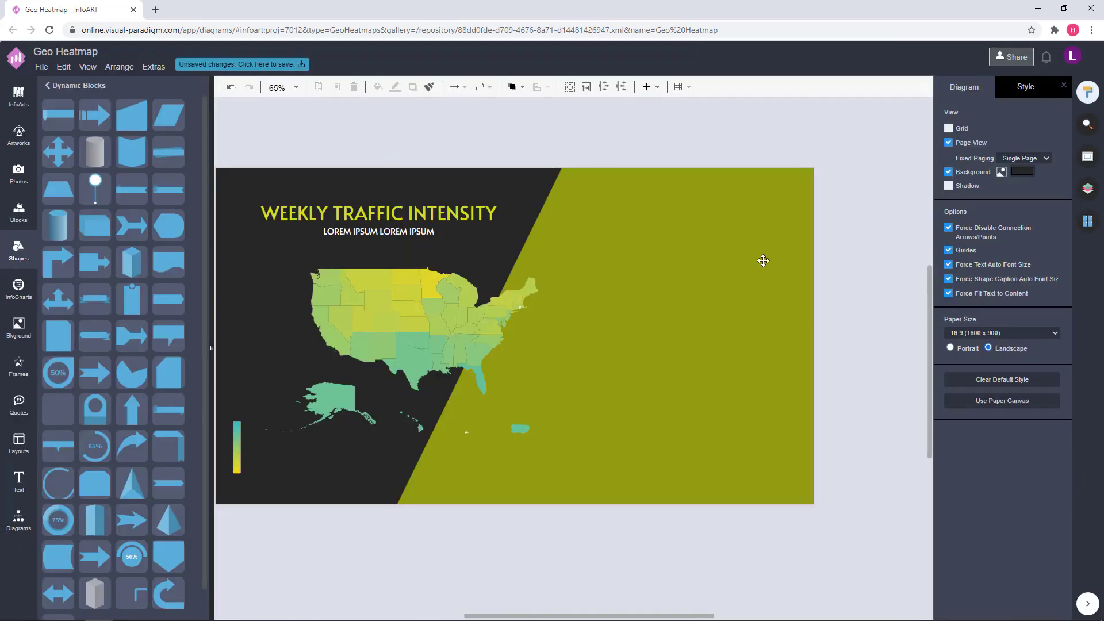
Change the diagonal block's fill from olive to a greener, brighter lime shade.
click(759, 257)
click(1047, 167)
click(974, 199)
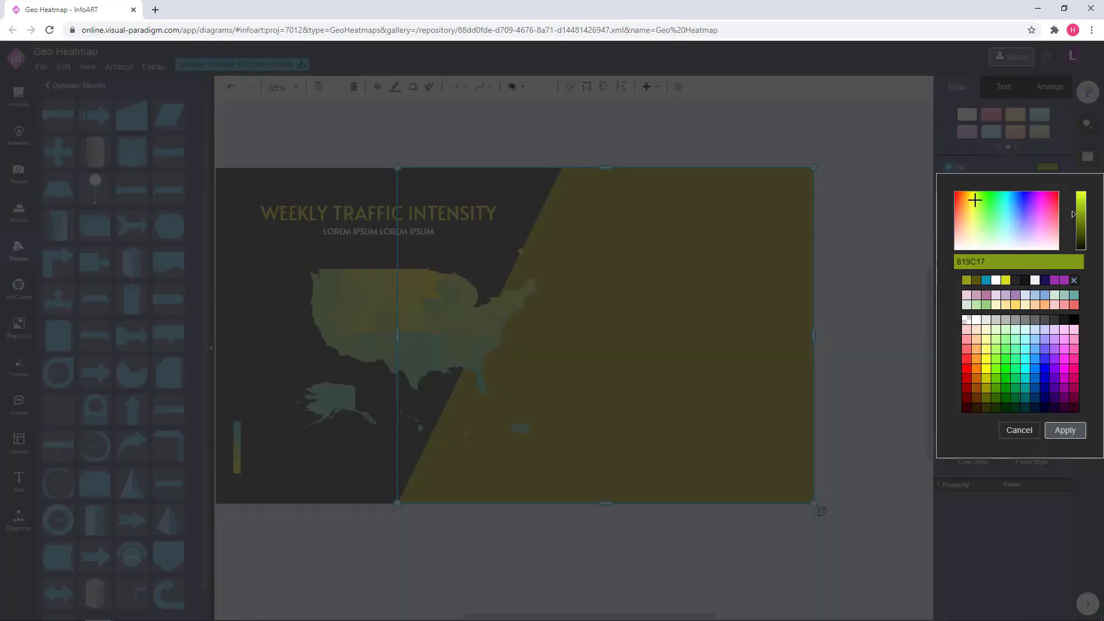
click(1079, 219)
click(1065, 430)
click(845, 259)
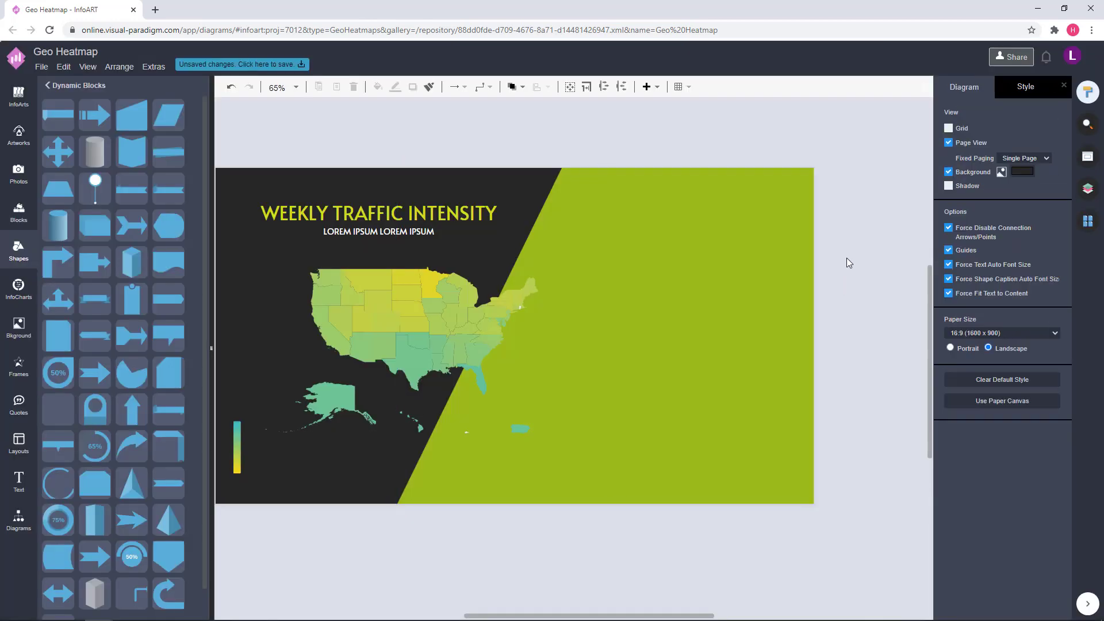
Adjust the diagonal block's fill to the slightly greener lime shade 93BA13.
scroll(845, 259, down, 1)
click(753, 302)
click(1047, 167)
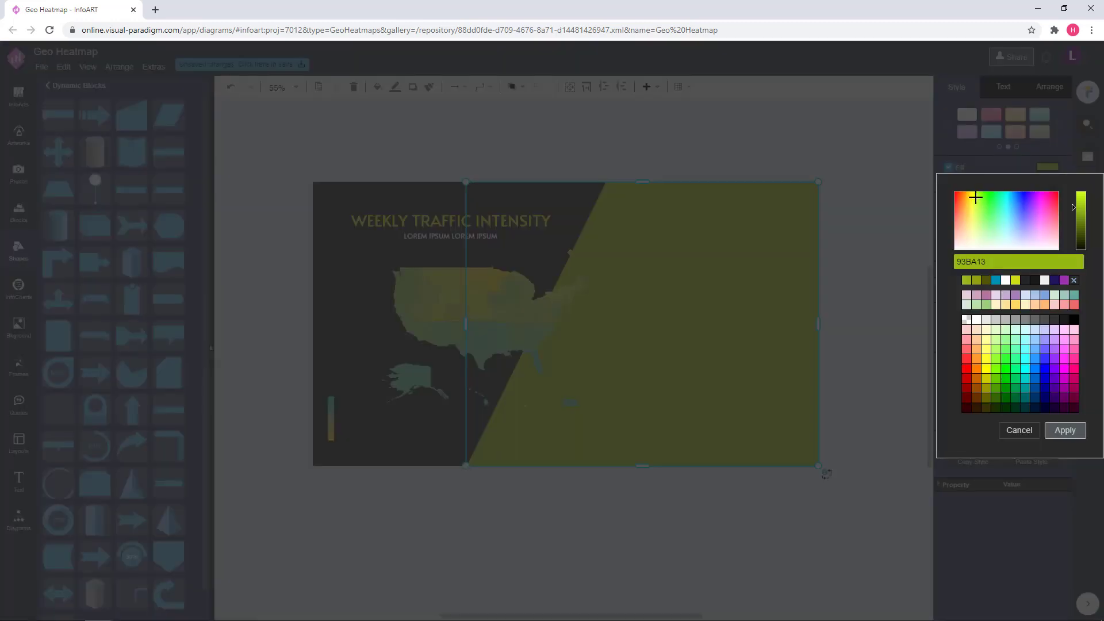
drag(1073, 213, 1076, 209)
click(1065, 430)
click(1048, 168)
click(1064, 430)
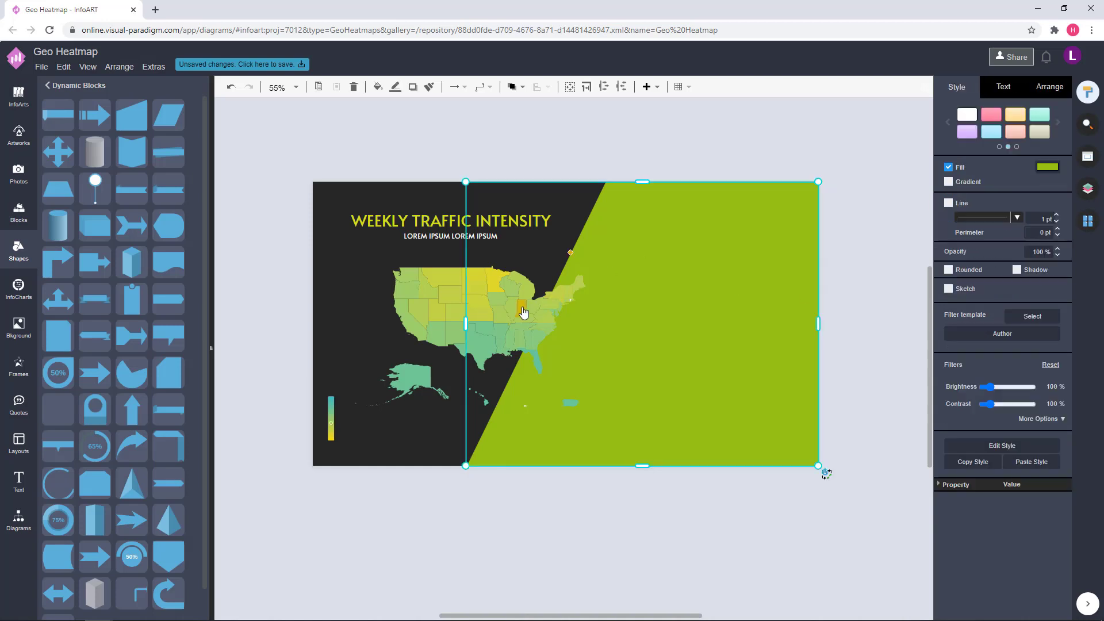
Narrow the diagonal block from its inner side to uncover the whole map, and nudge the heatmap slightly to the right.
drag(466, 323, 575, 325)
click(672, 158)
click(511, 325)
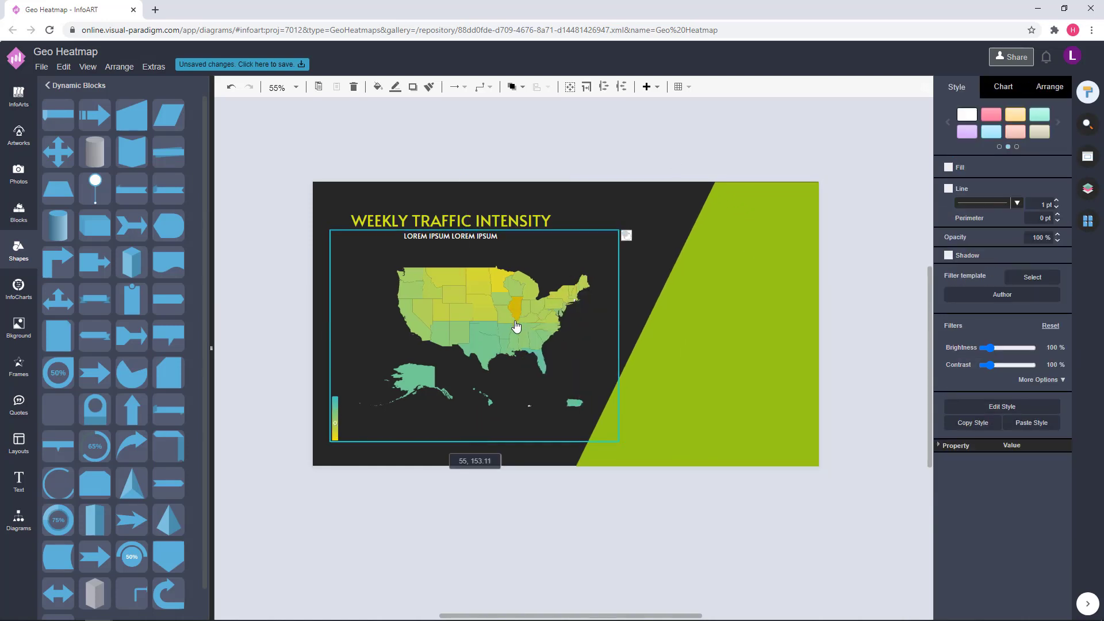
Shift the title and subtitle to the right above the map and enlarge them slightly.
drag(514, 222, 553, 217)
click(535, 223)
drag(601, 237, 614, 240)
click(581, 199)
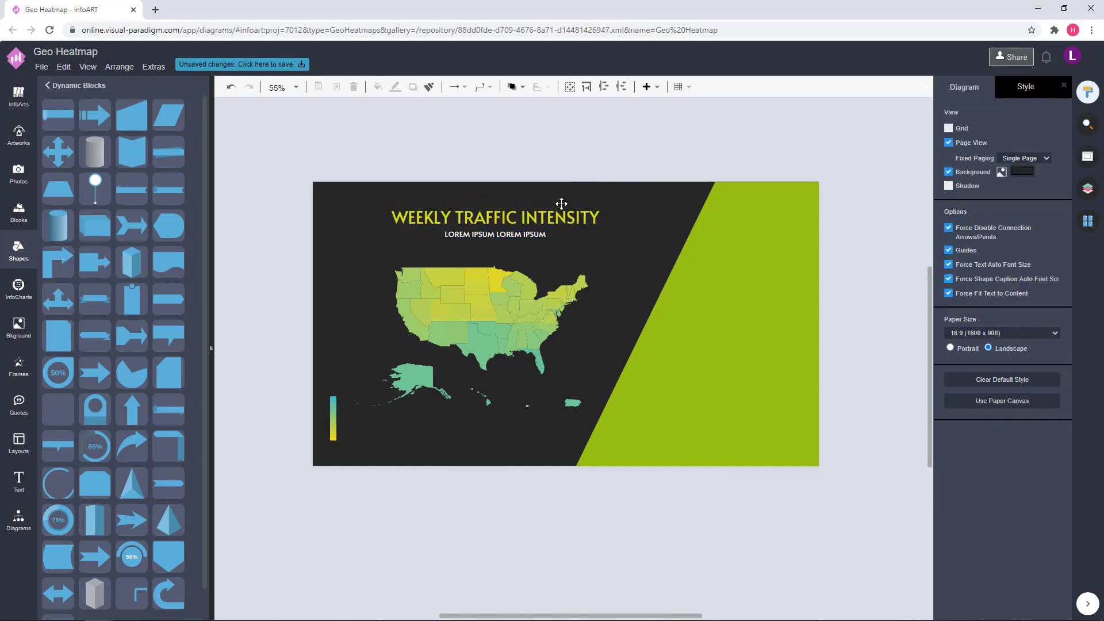
drag(532, 225, 562, 223)
click(545, 197)
key(ctrl+z)
key(ctrl+z)
Nudge the title and subtitle together slightly downward.
click(633, 161)
click(558, 225)
shift+click(540, 241)
Widen the diagonal block slightly toward the map and extend its upper edge to cover the page's top border.
click(711, 285)
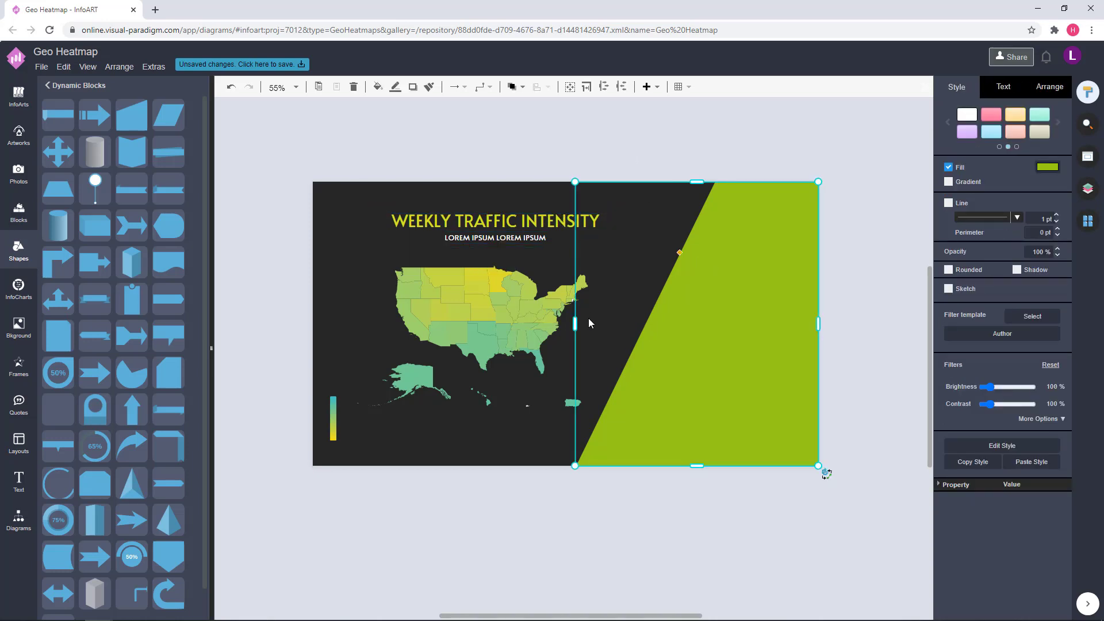
drag(575, 324, 571, 324)
click(854, 278)
scroll(774, 185, up, 5)
click(772, 185)
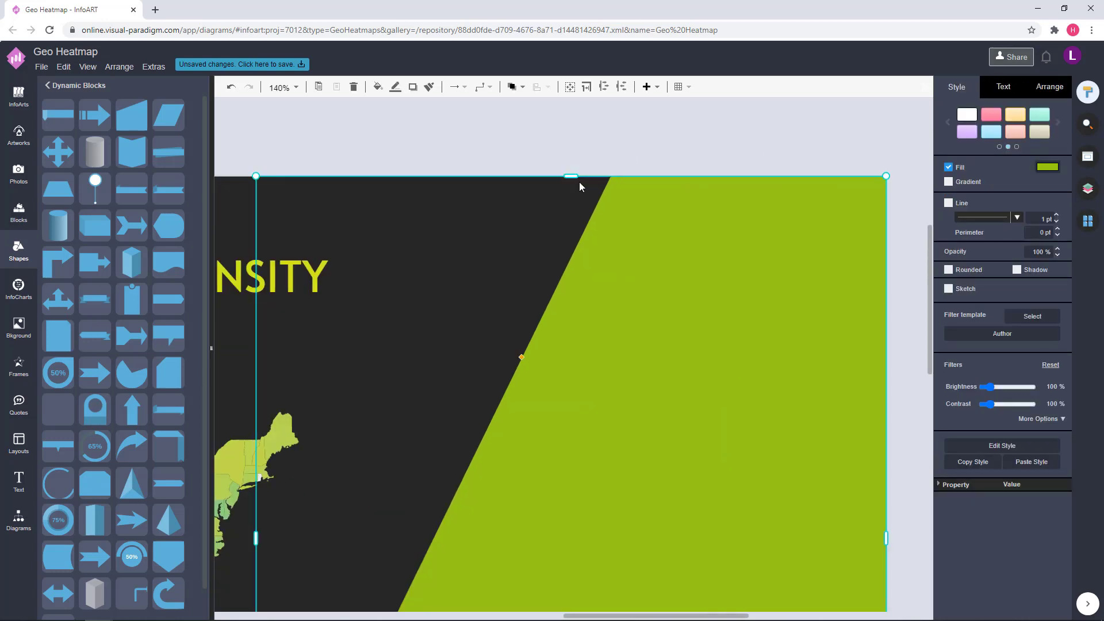
drag(571, 176, 572, 175)
click(589, 160)
scroll(589, 161, down, 4)
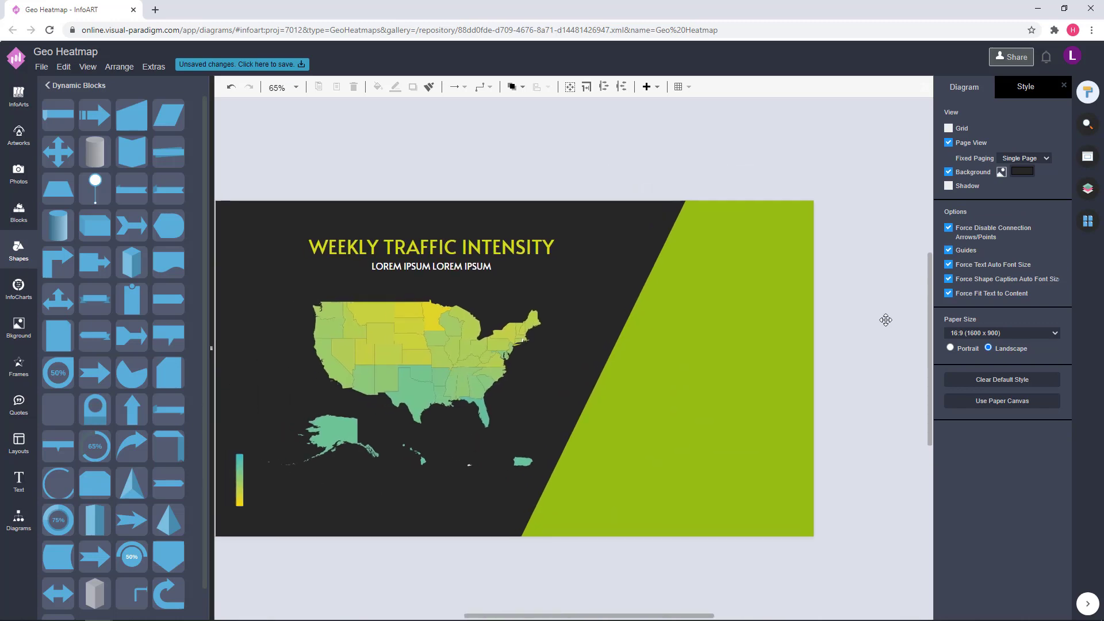
Set the diagonal block's fill to the brighter lime 9FC914.
scroll(739, 320, down, 1)
click(739, 321)
click(1047, 166)
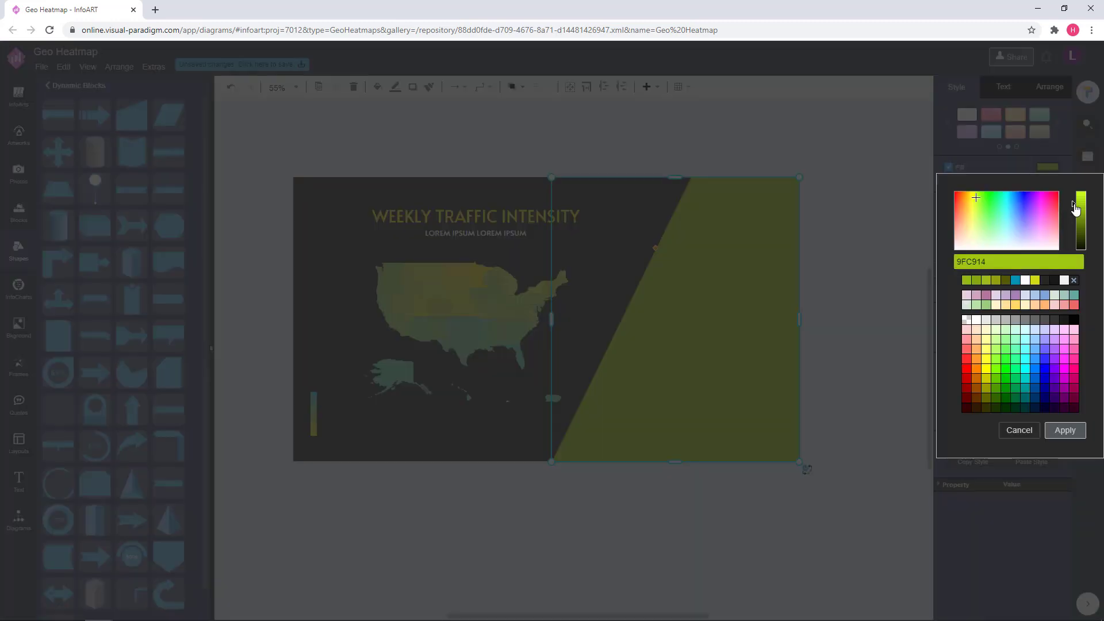
click(1065, 430)
click(842, 333)
Nudge the heatmap slightly upward, closer to the subtitle.
click(451, 314)
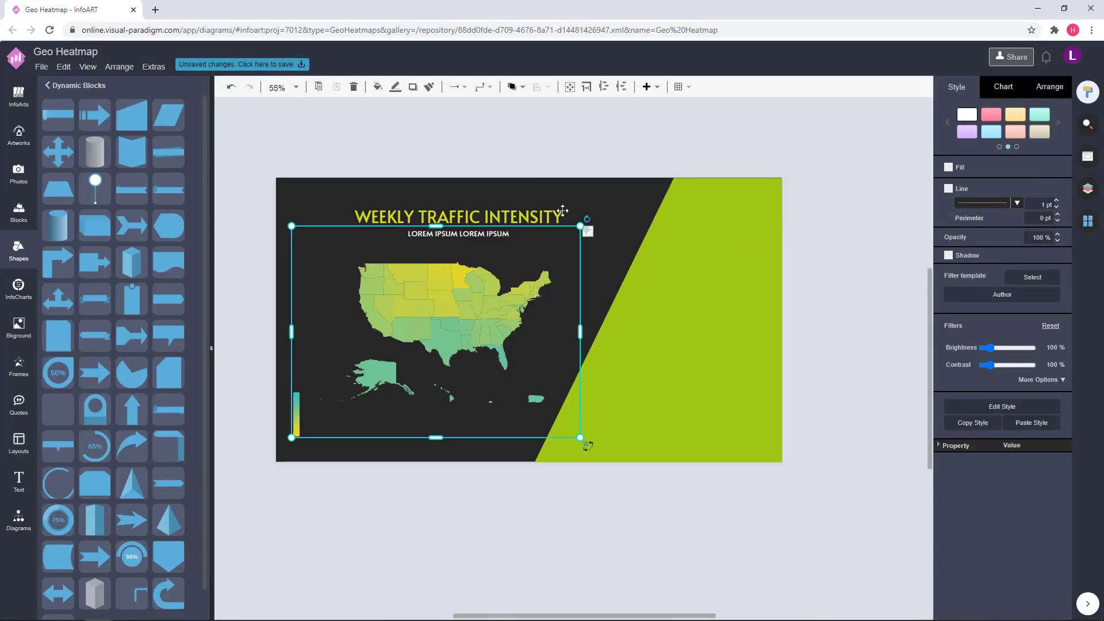
key(Up)
key(Up)
click(581, 138)
click(485, 321)
key(Up)
click(895, 208)
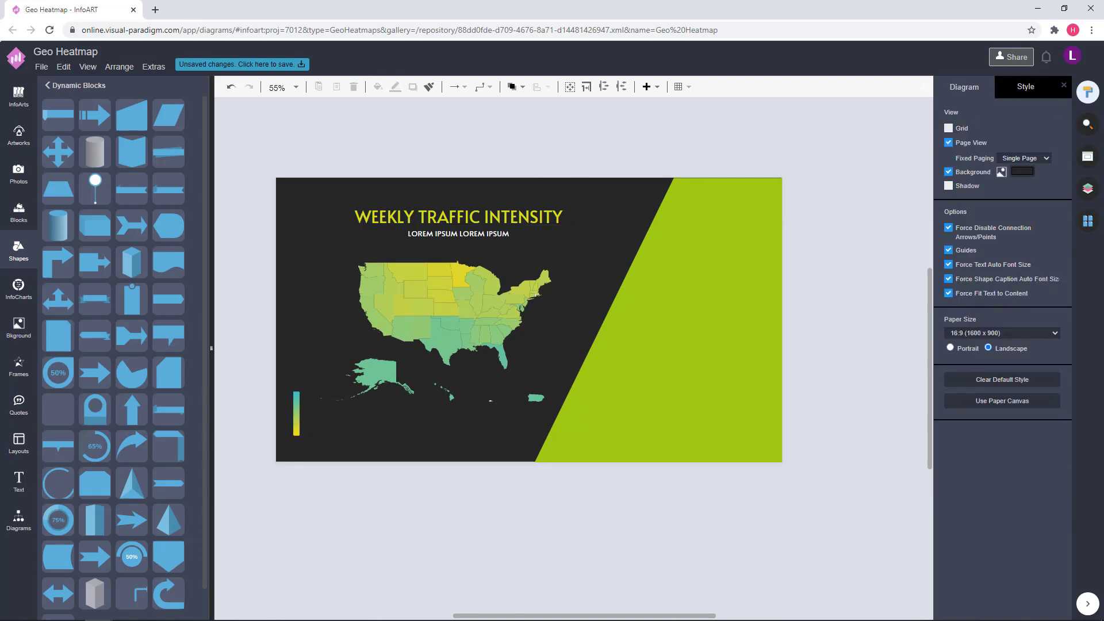
Add a placeholder paragraph beginning "Lorem ipsum dolor sit amet, consectetur adipiscing elit" and colour its text white (FFFFFF).
click(484, 140)
text(Lorem ipsum dolor sit amet, consectetur adipiscing elit. Mauris ultrices laoreet urna quis luctus. Suspendisse ac metus at felis mollis rutrum in mollis nunc quis ipsum viverra, et vulputate lacus accumsan.)
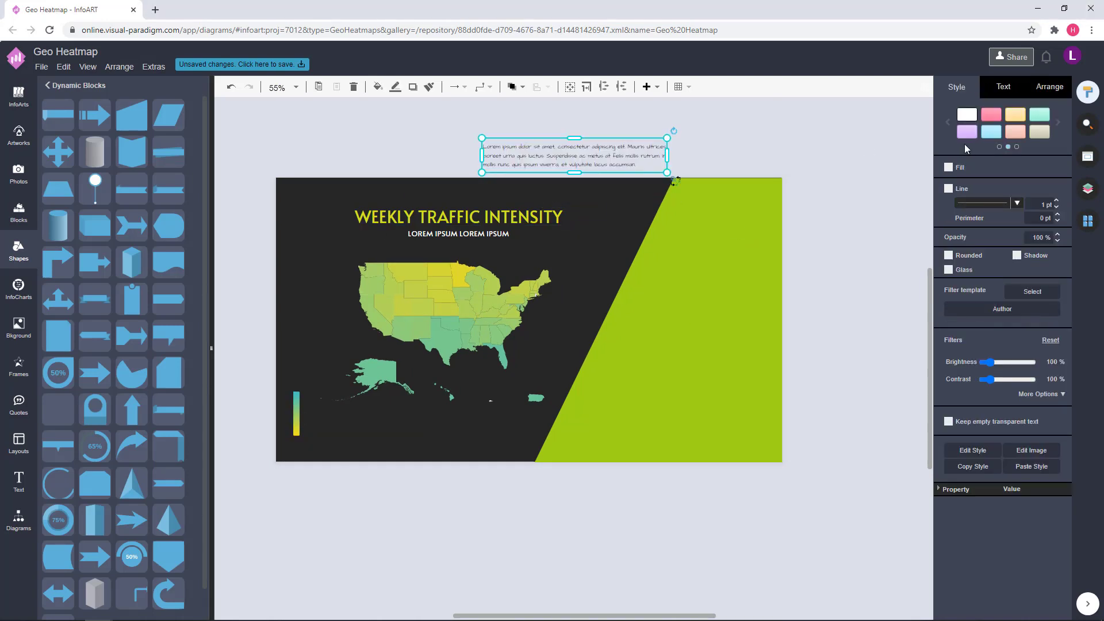
click(1003, 86)
click(1045, 217)
click(976, 374)
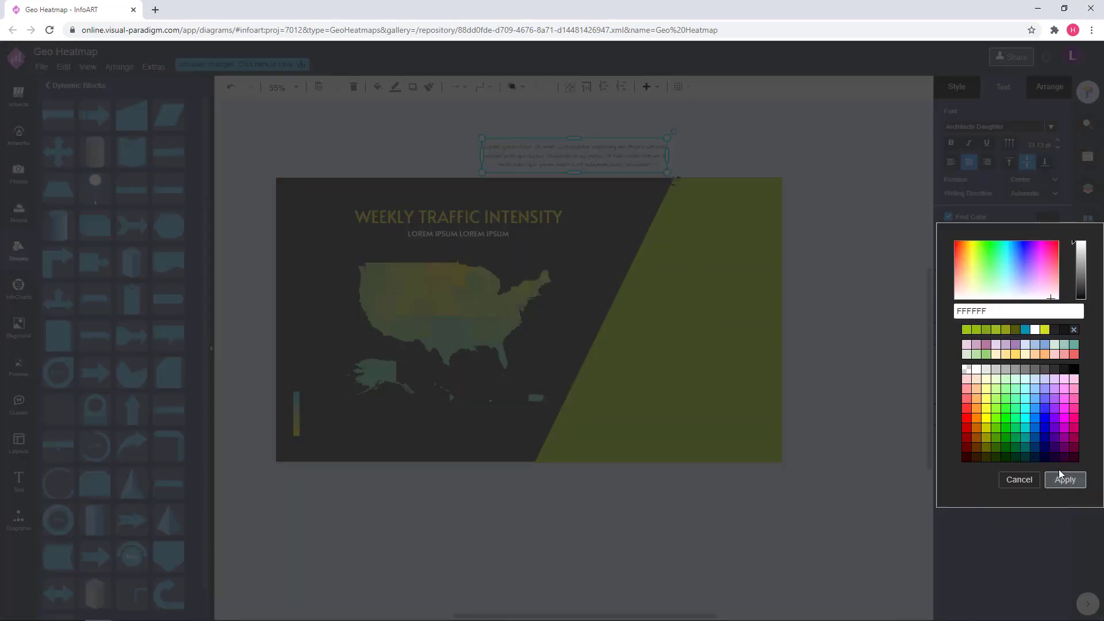
click(1062, 477)
Place the paragraph in the dark area below the map and centre it horizontally with the title and subtitle.
drag(597, 164, 480, 440)
click(480, 216)
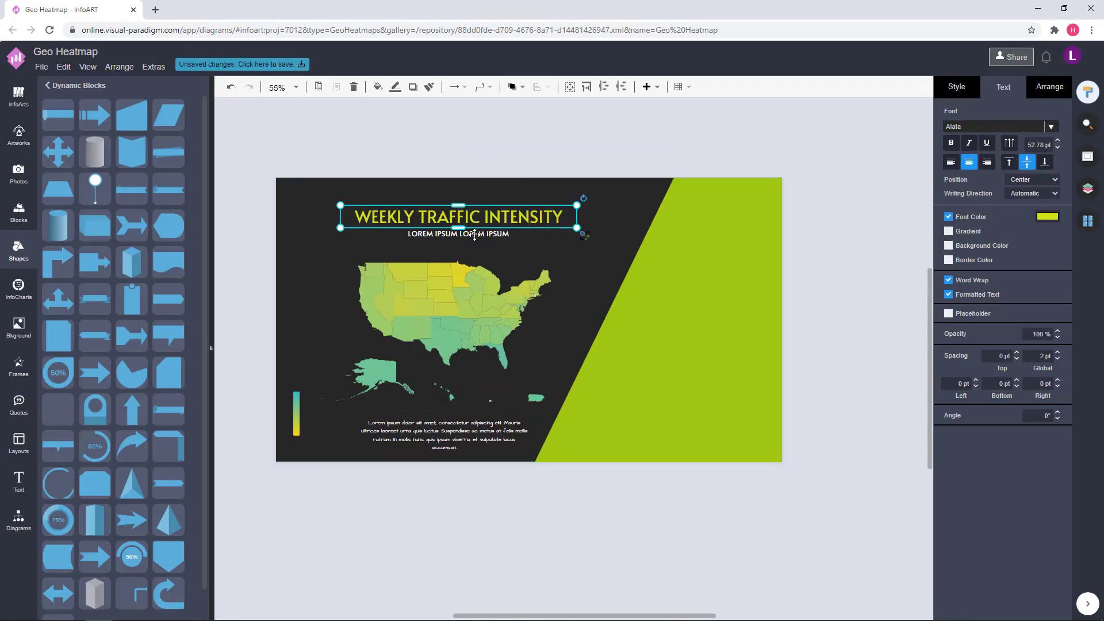
shift+click(473, 234)
shift+click(482, 432)
click(1049, 87)
click(970, 380)
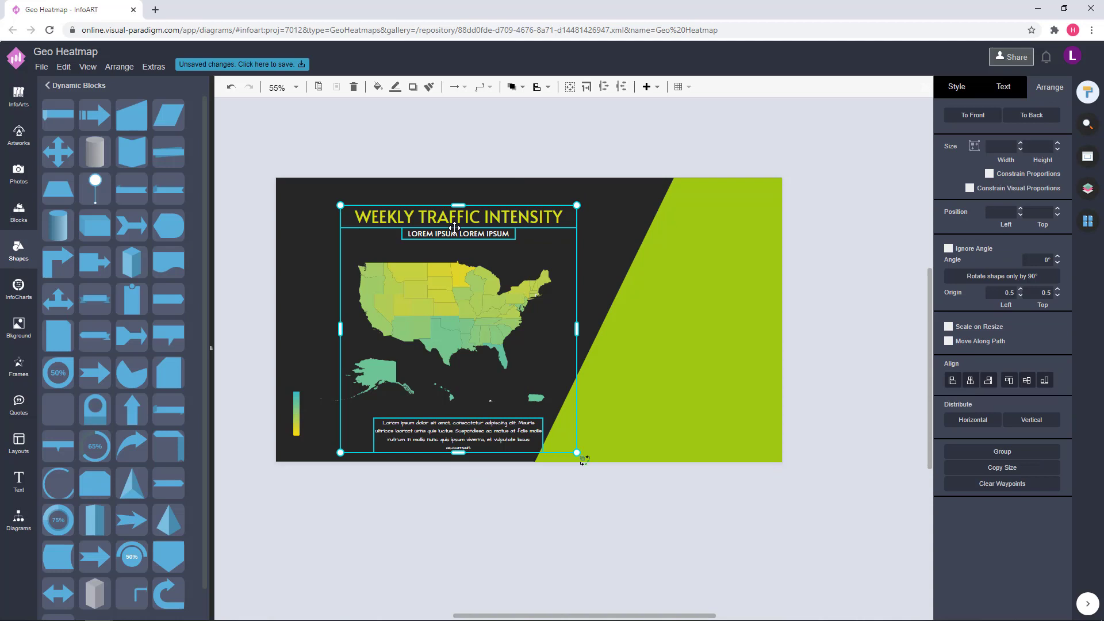
click(577, 155)
Make the block's diagonal edge steeper and pull its inner side in until the block is about 735 pt wide.
click(673, 345)
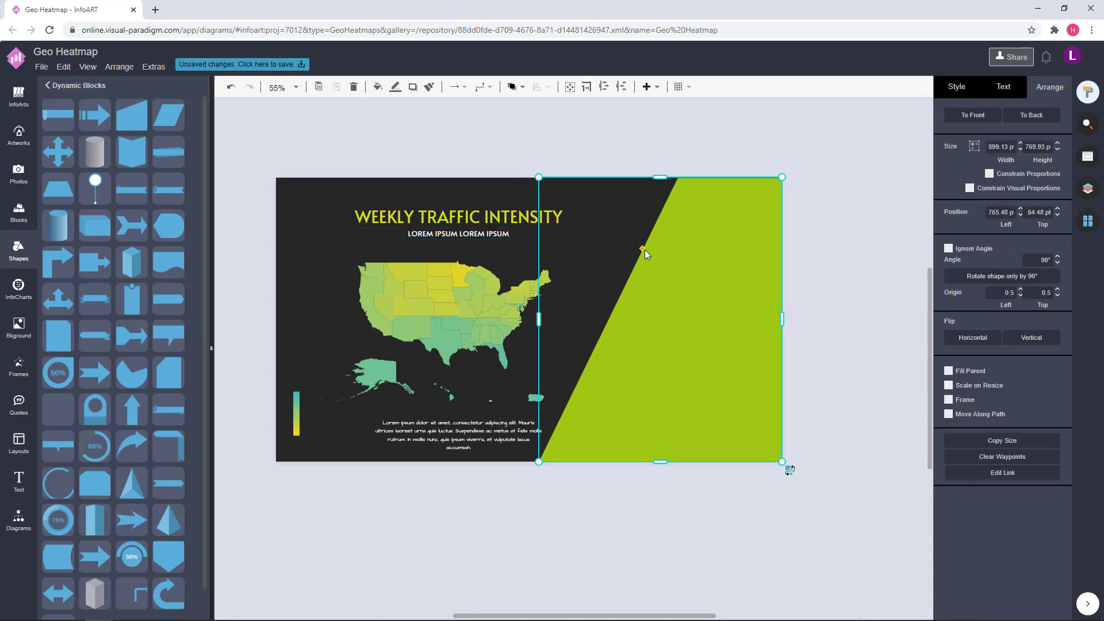
drag(643, 249, 636, 245)
drag(539, 319, 544, 319)
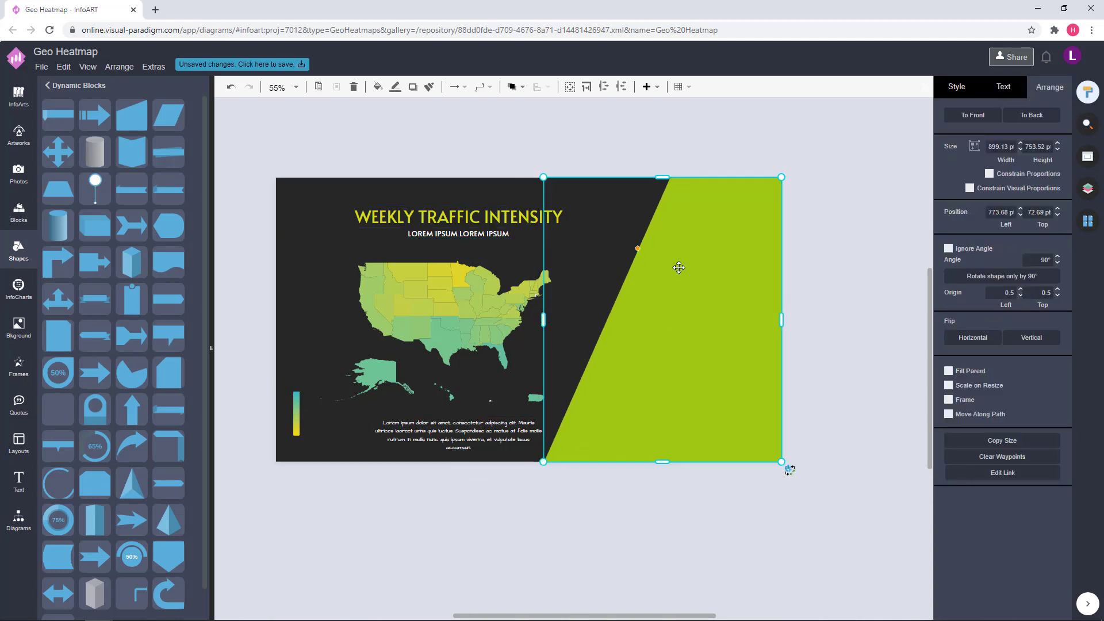
drag(637, 248, 633, 246)
drag(543, 320, 549, 320)
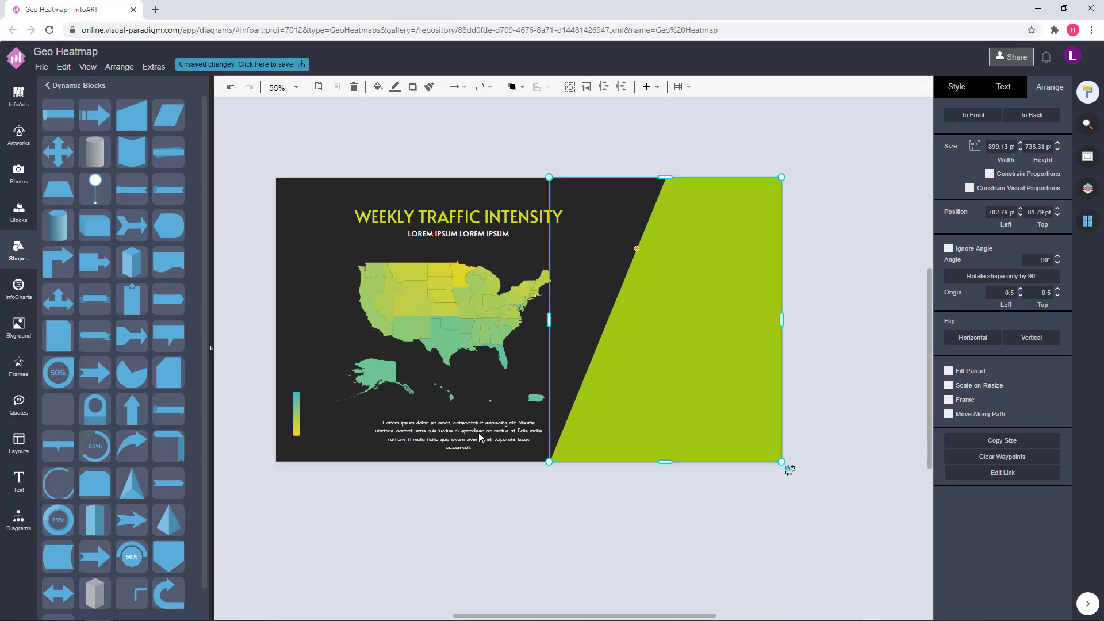
Change the font of the paragraph below the map to Bai Jamjuree.
click(480, 437)
click(1003, 86)
click(1051, 126)
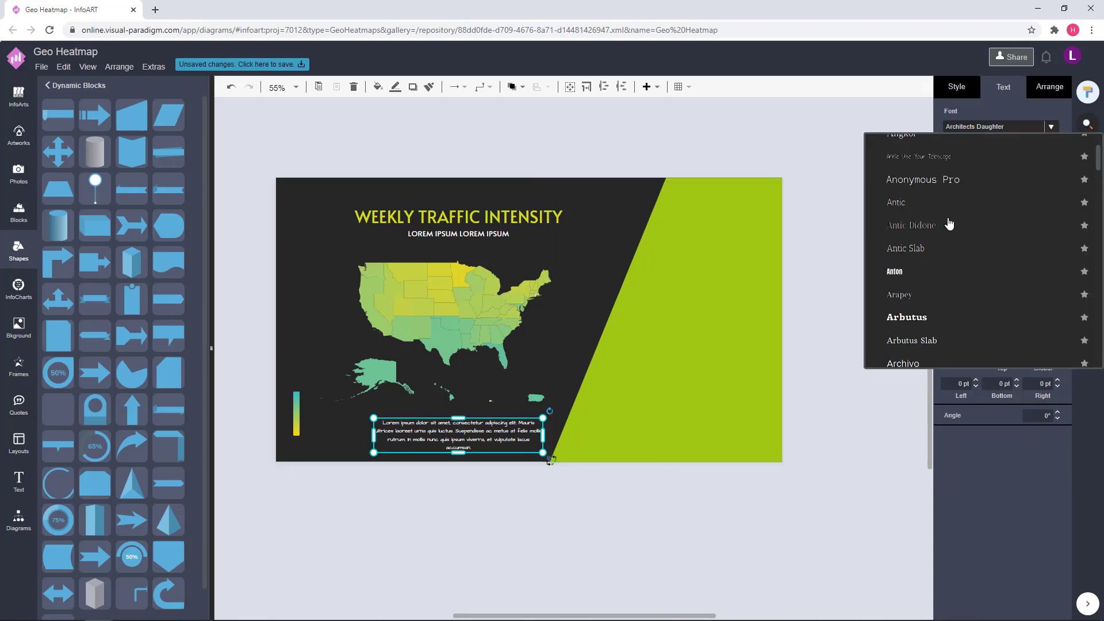
scroll(948, 230, down, 15)
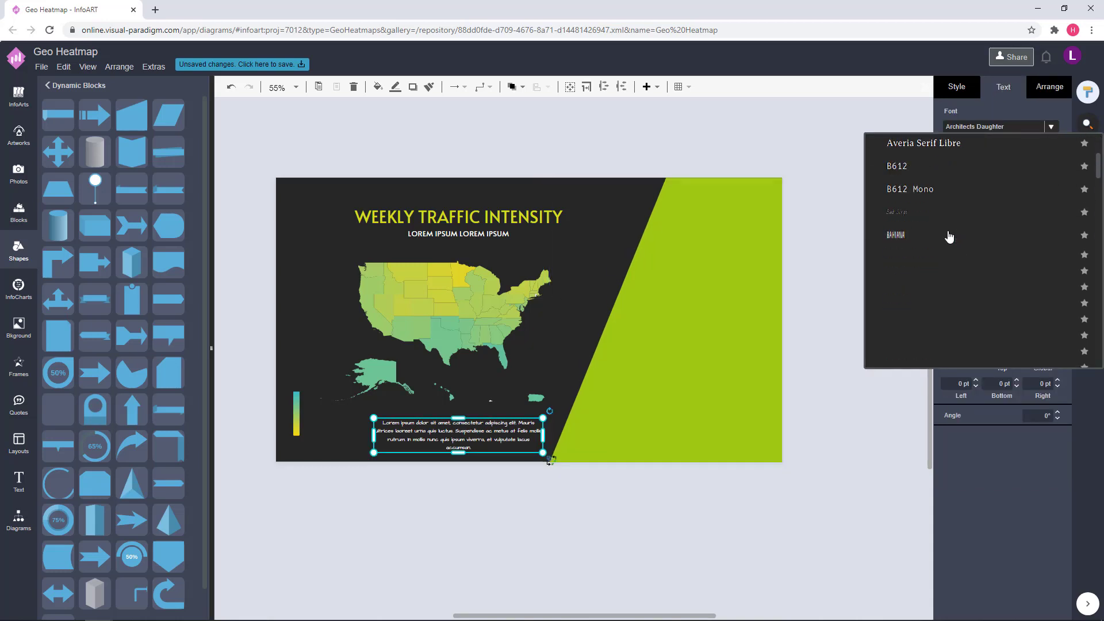
scroll(949, 236, down, 2)
click(948, 237)
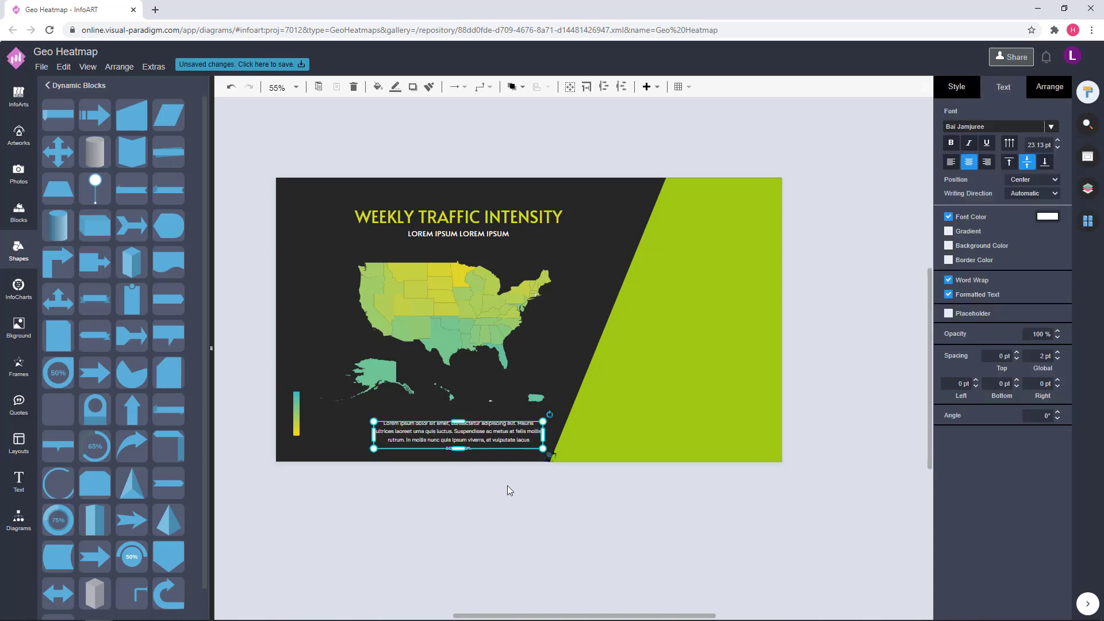
Set the paragraph's font size to 17 pt.
double_click(499, 438)
click(1038, 159)
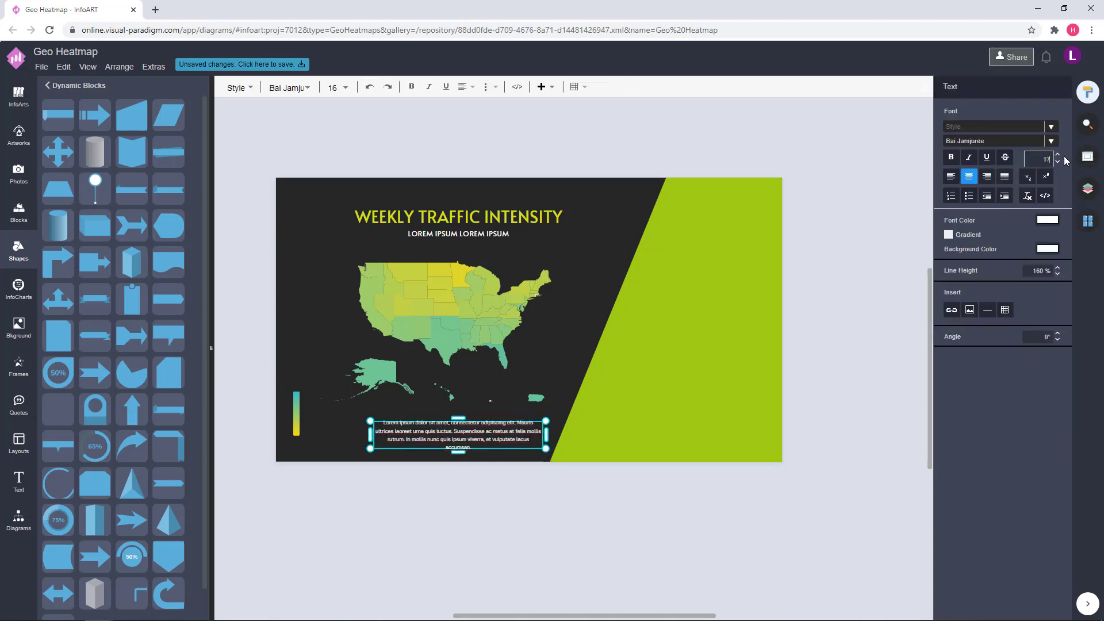
text(17)
key(Return)
click(604, 408)
Widen the paragraph's text box slightly to the left so the text fits on three lines.
click(460, 439)
drag(372, 435, 364, 436)
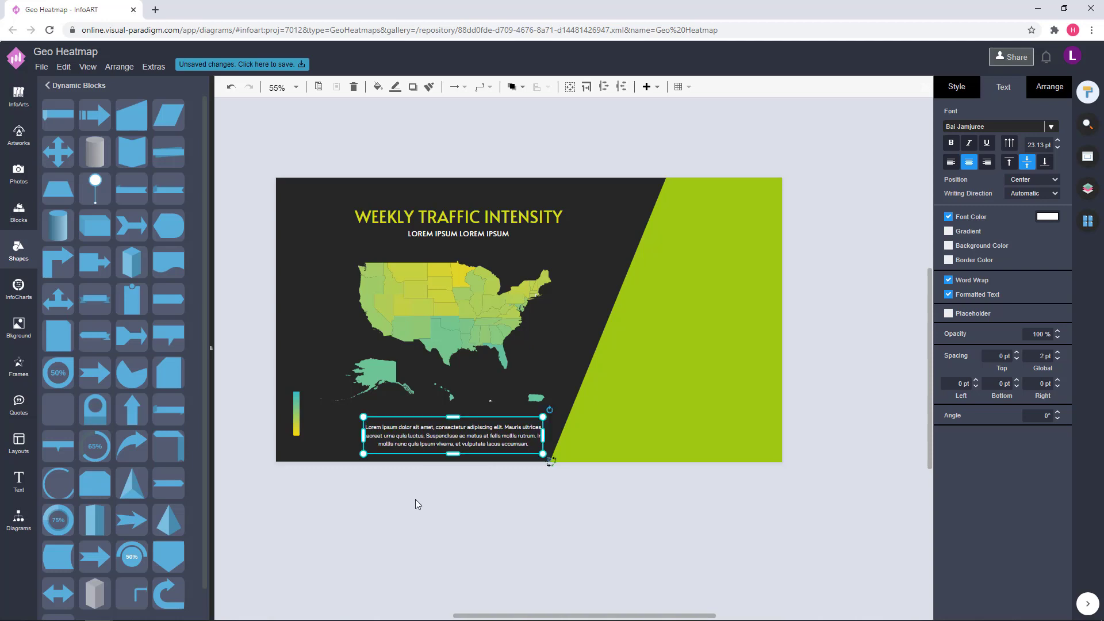
click(417, 504)
click(468, 431)
click(524, 557)
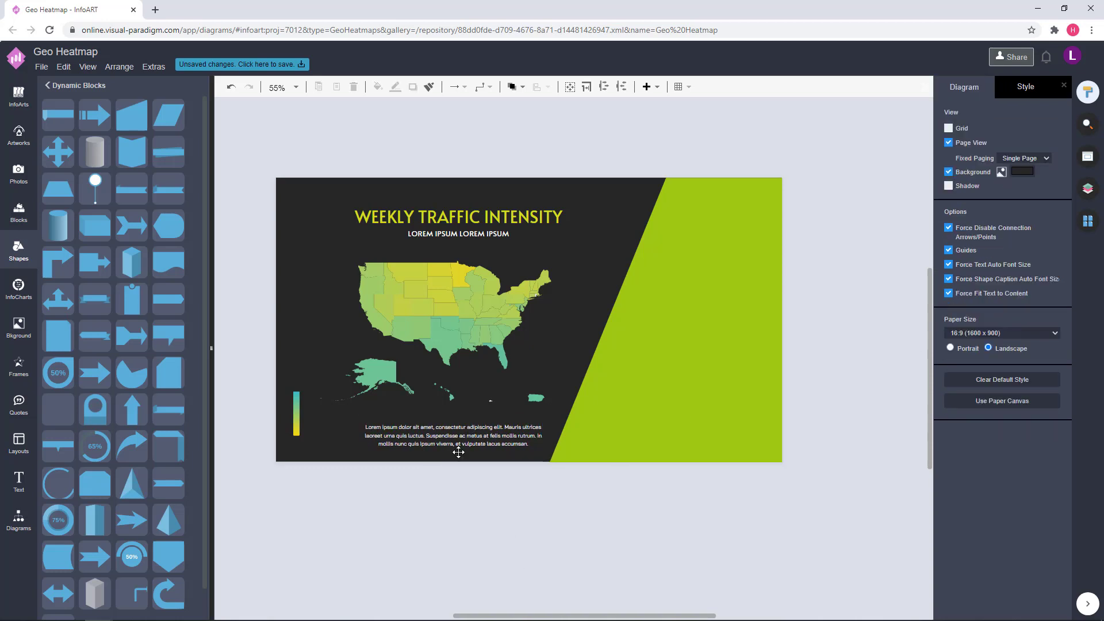
Increase the paragraph's line height to 170 %.
double_click(458, 444)
click(1058, 268)
click(510, 546)
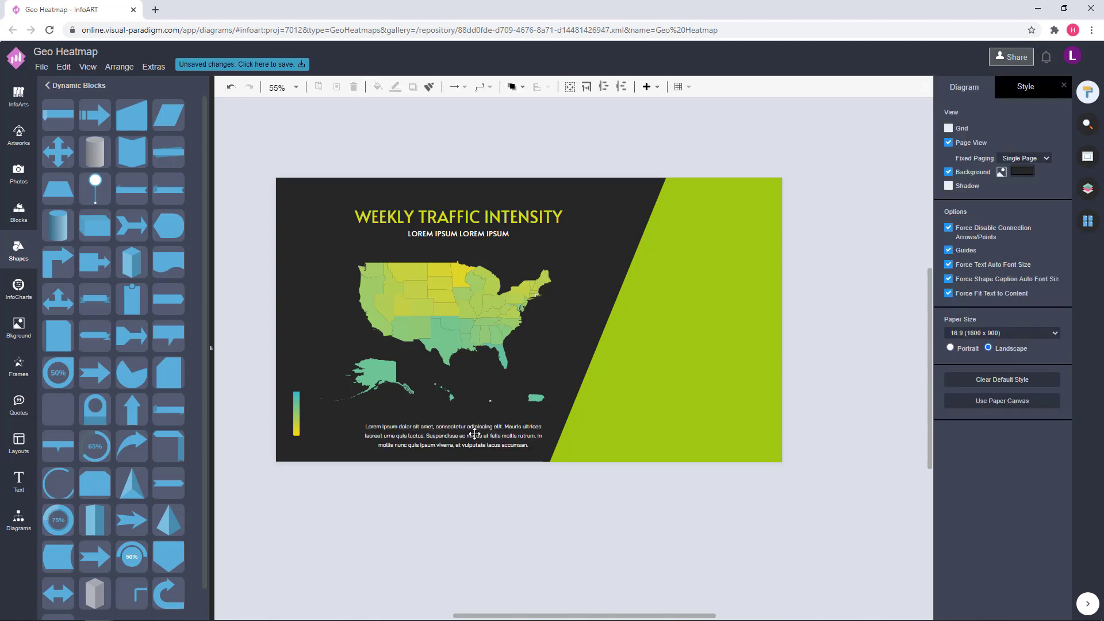
Try an 18 pt font size on the paragraph and restore it to 17 pt.
double_click(475, 433)
click(1029, 158)
text(17.17)
key(Return)
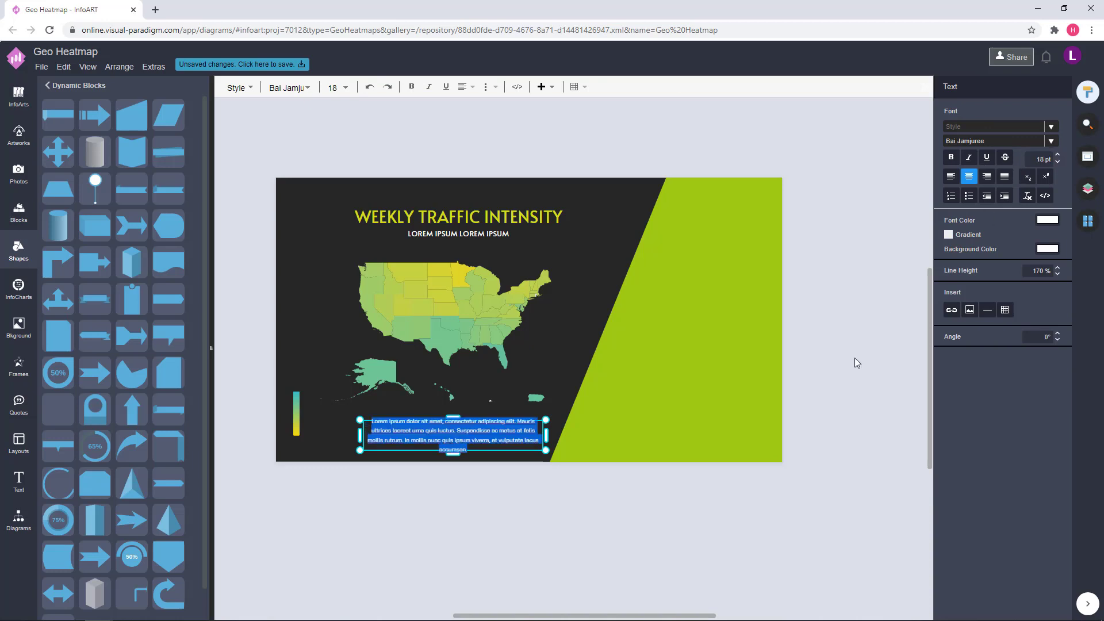
click(855, 364)
Move the paragraph slightly upward and widen its text box a little further to the left.
click(458, 447)
drag(452, 455, 453, 451)
click(417, 506)
click(376, 433)
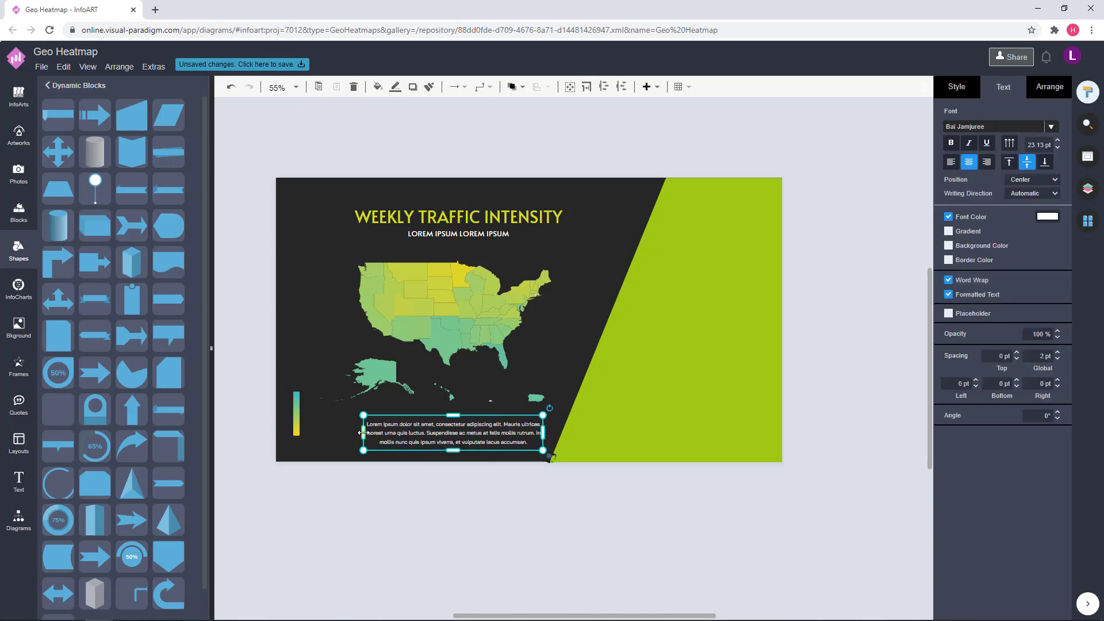
drag(363, 433, 356, 432)
click(429, 497)
Centre the title, subtitle and paragraph on one another and shift all three slightly up and to the left.
click(446, 432)
shift+click(493, 234)
shift+click(499, 218)
click(1050, 88)
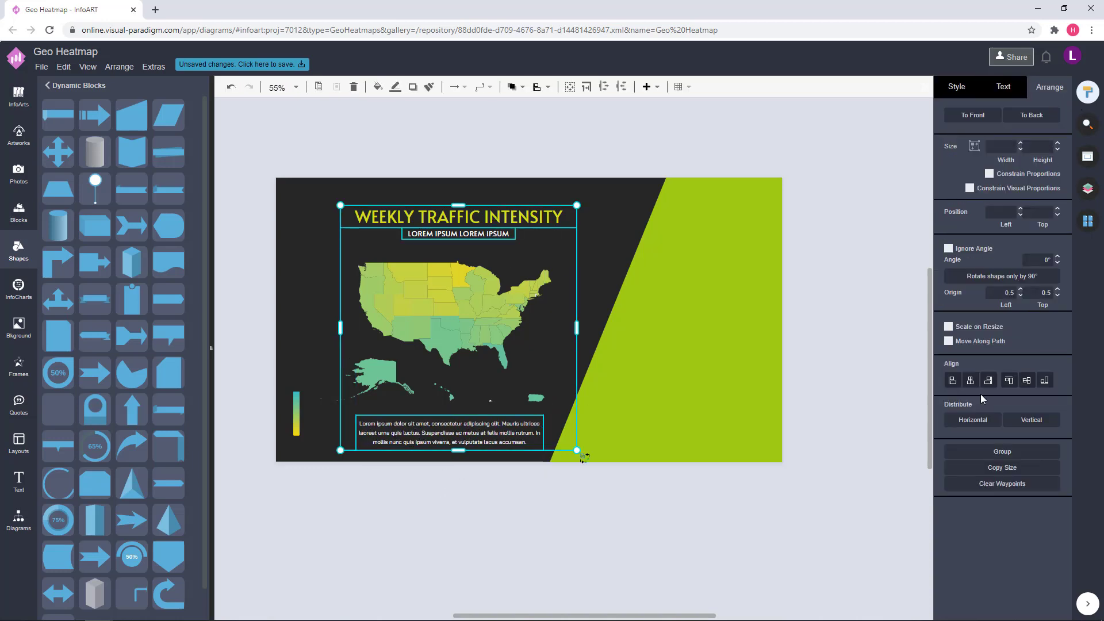
click(970, 380)
drag(510, 220, 515, 218)
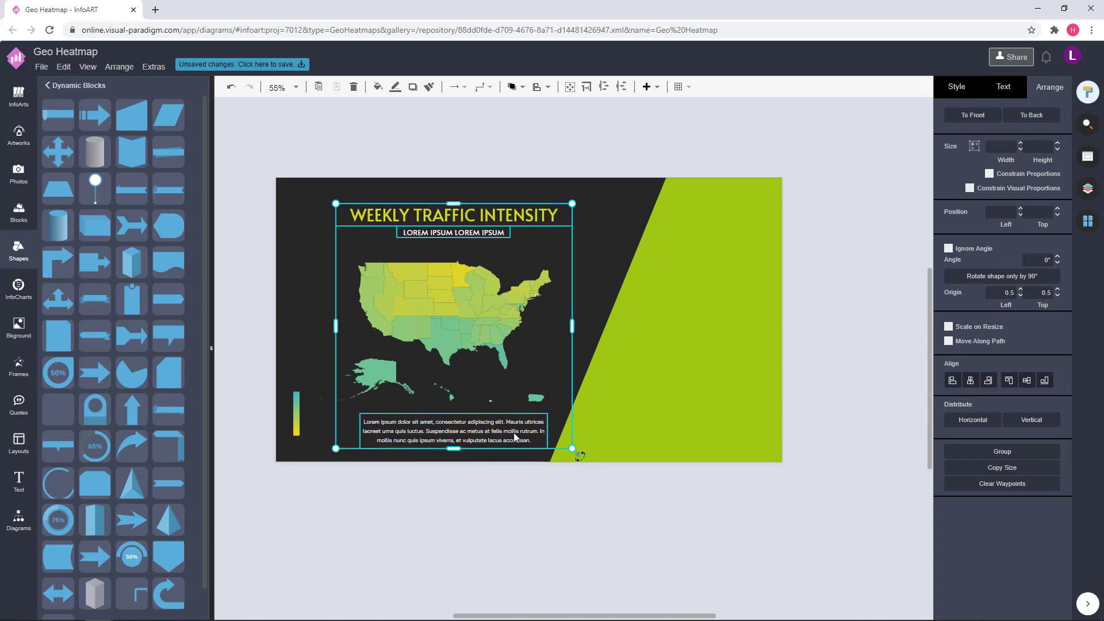
click(509, 499)
Nudge the heatmap slightly up and to the right, and the paragraph slightly down, to balance the spacing.
click(468, 311)
click(489, 438)
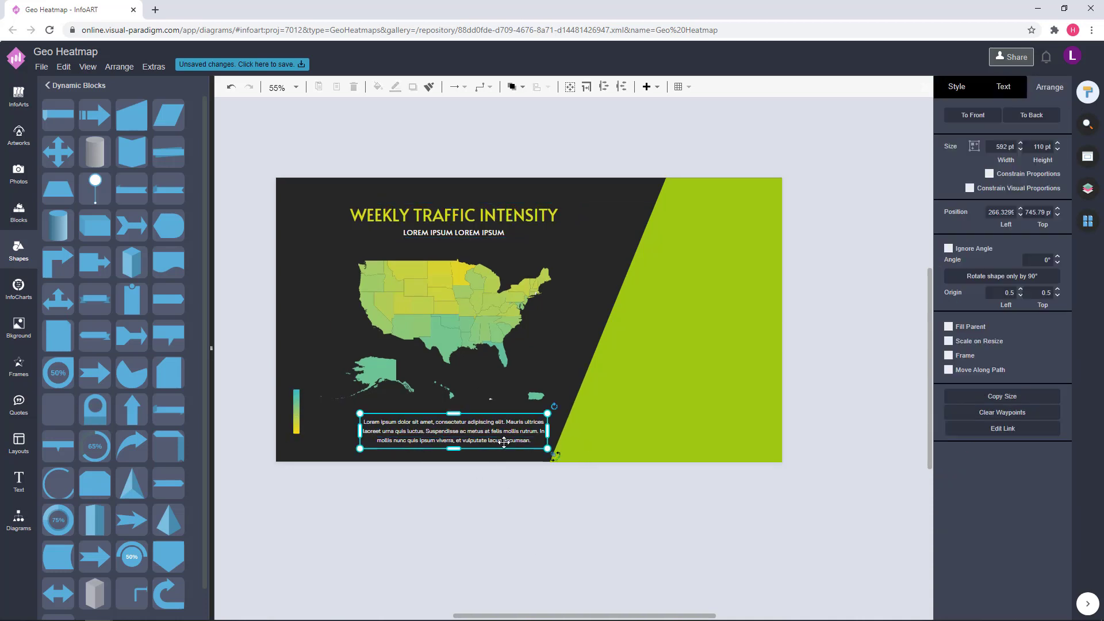
shift+click(473, 233)
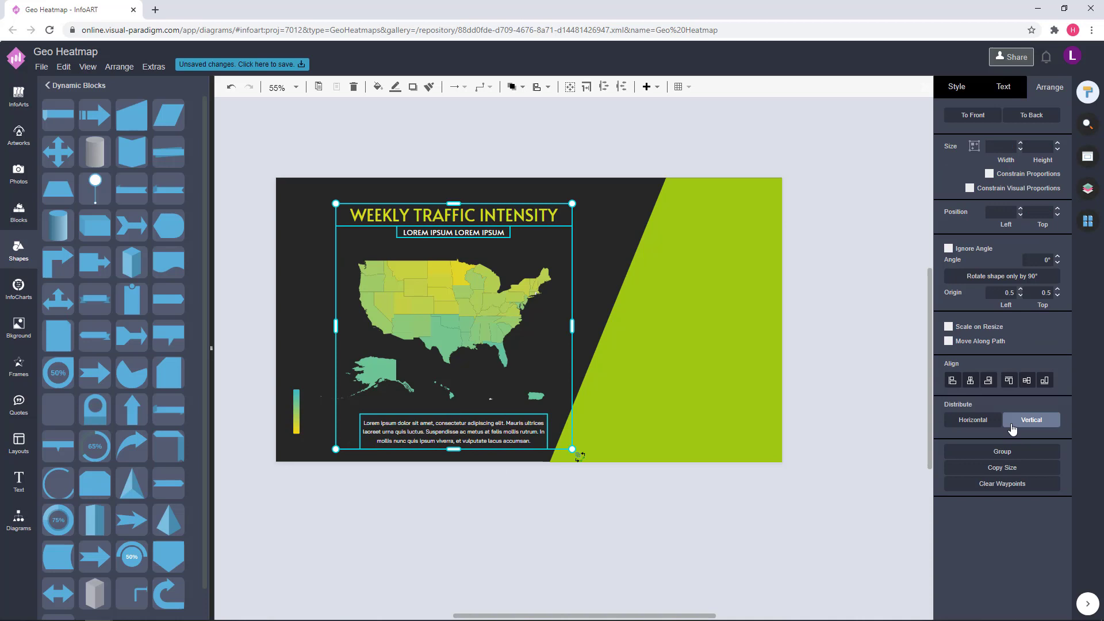
click(835, 356)
click(463, 309)
click(829, 305)
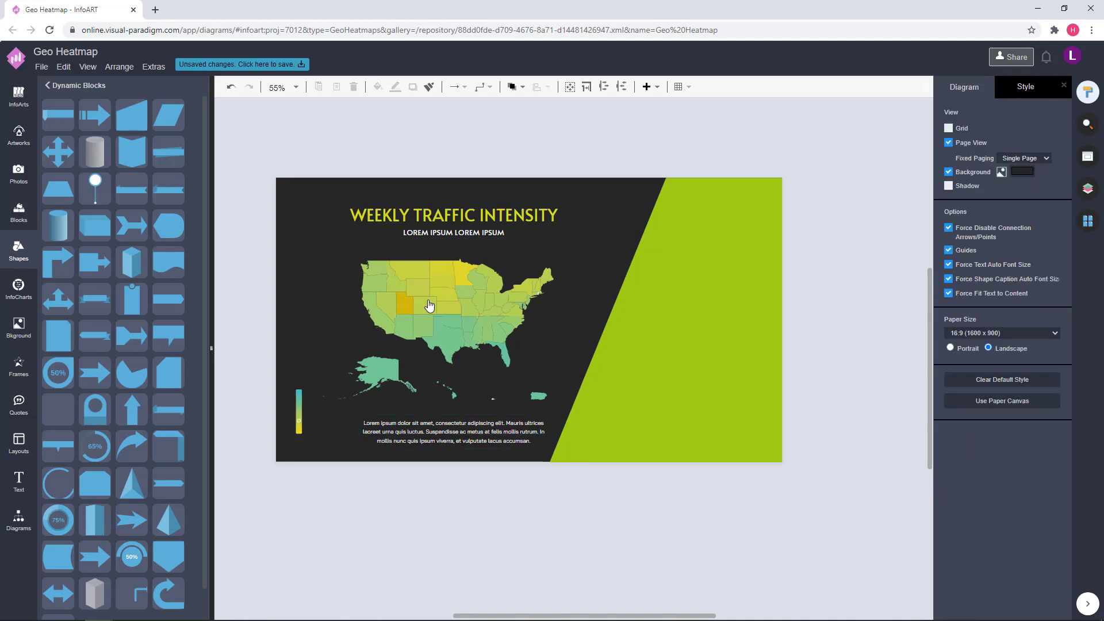
click(429, 306)
click(845, 267)
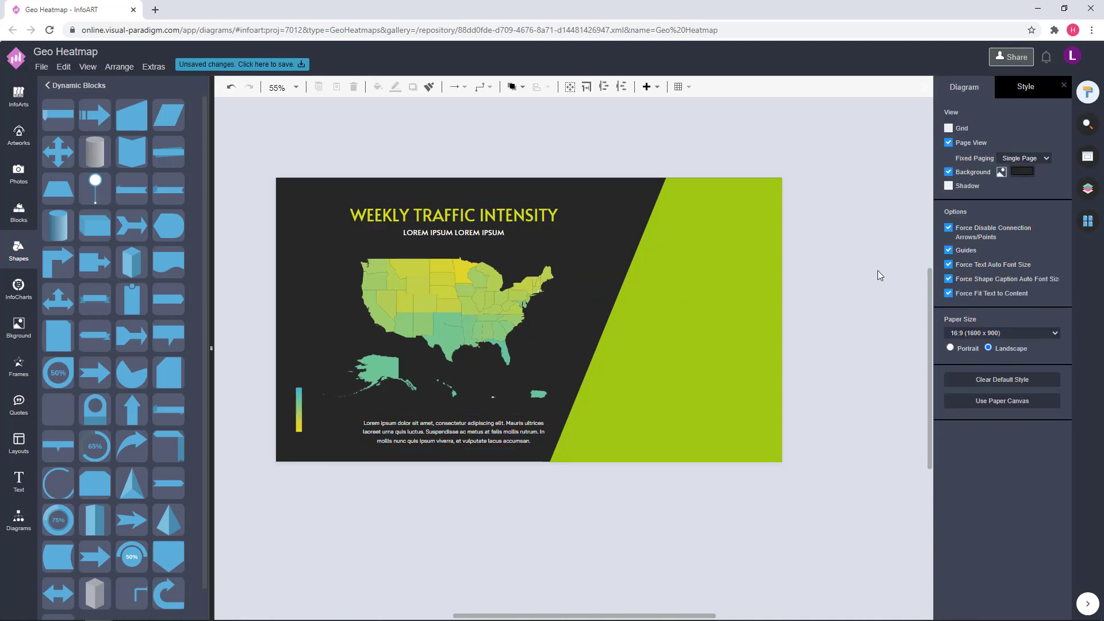
Narrow the diagonal block slightly by moving its inner side away from the map.
drag(878, 271, 846, 303)
click(649, 290)
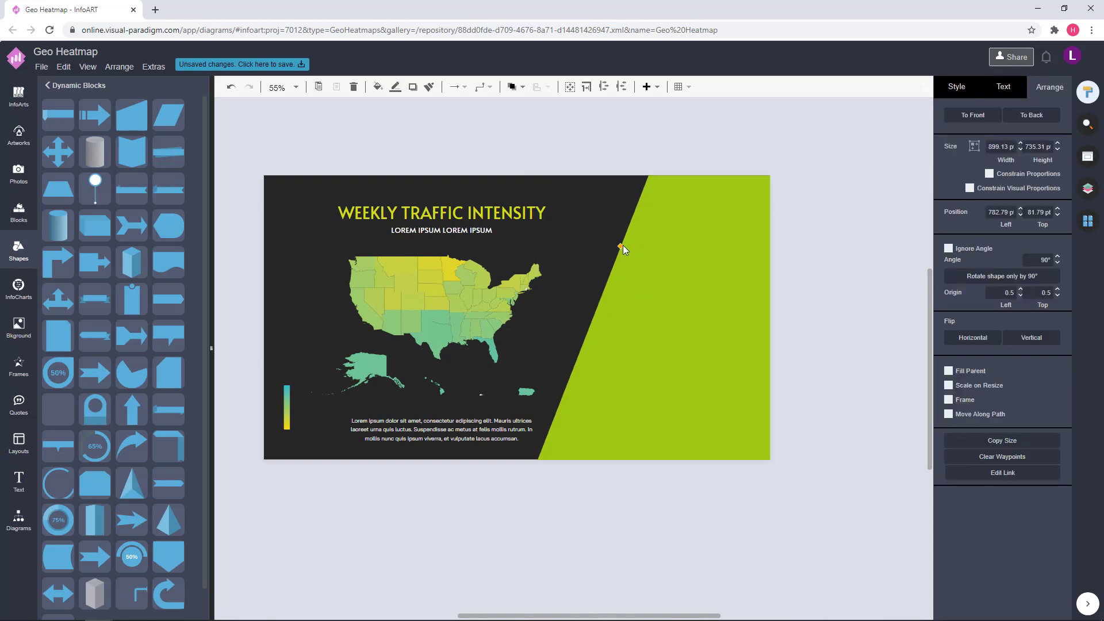
drag(537, 317, 541, 315)
click(805, 236)
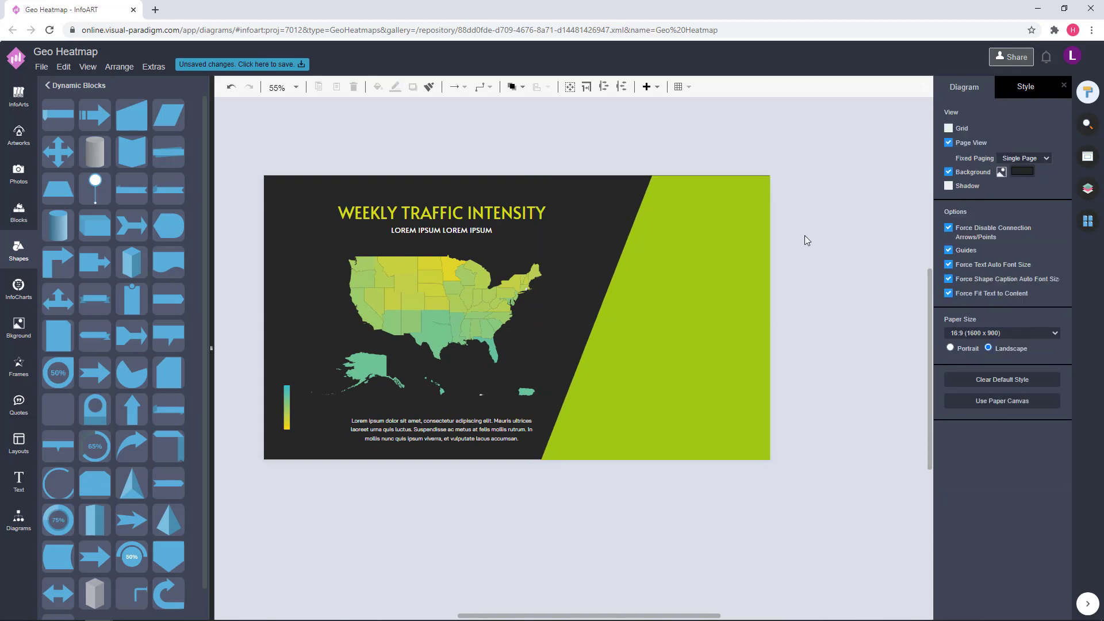
Enlarge the title slightly and centre the subtitle and paragraph horizontally beneath it.
click(510, 211)
drag(561, 200, 566, 200)
shift+click(476, 421)
click(971, 380)
click(834, 342)
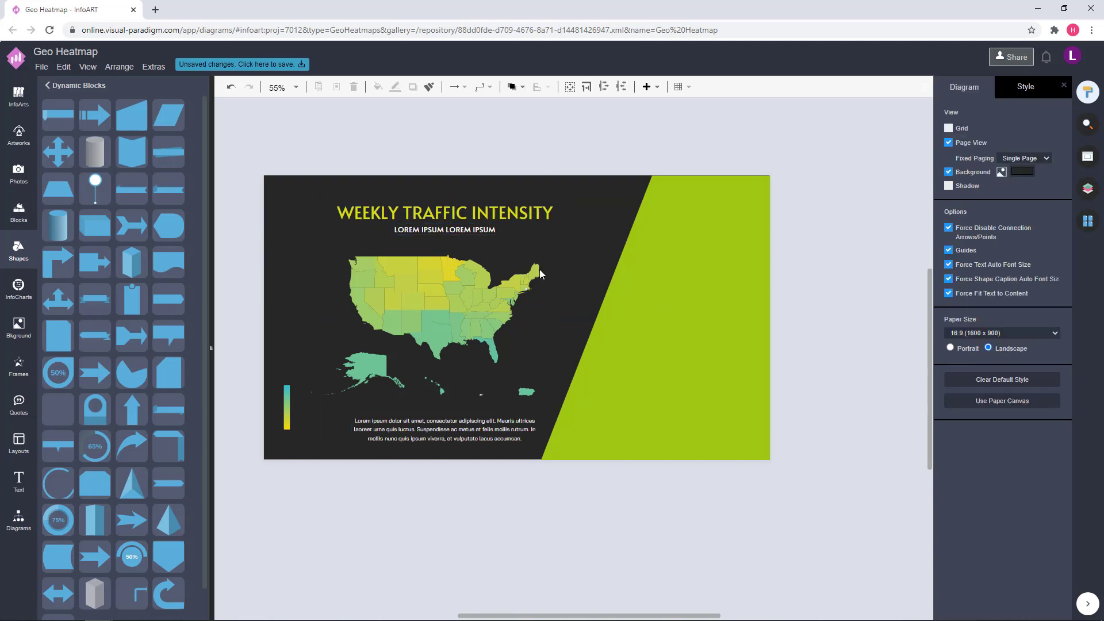
Shift the title, subtitle and paragraph slightly left together and fine-tune the paragraph's height below the map.
drag(450, 437, 455, 431)
shift+click(497, 230)
shift+click(520, 214)
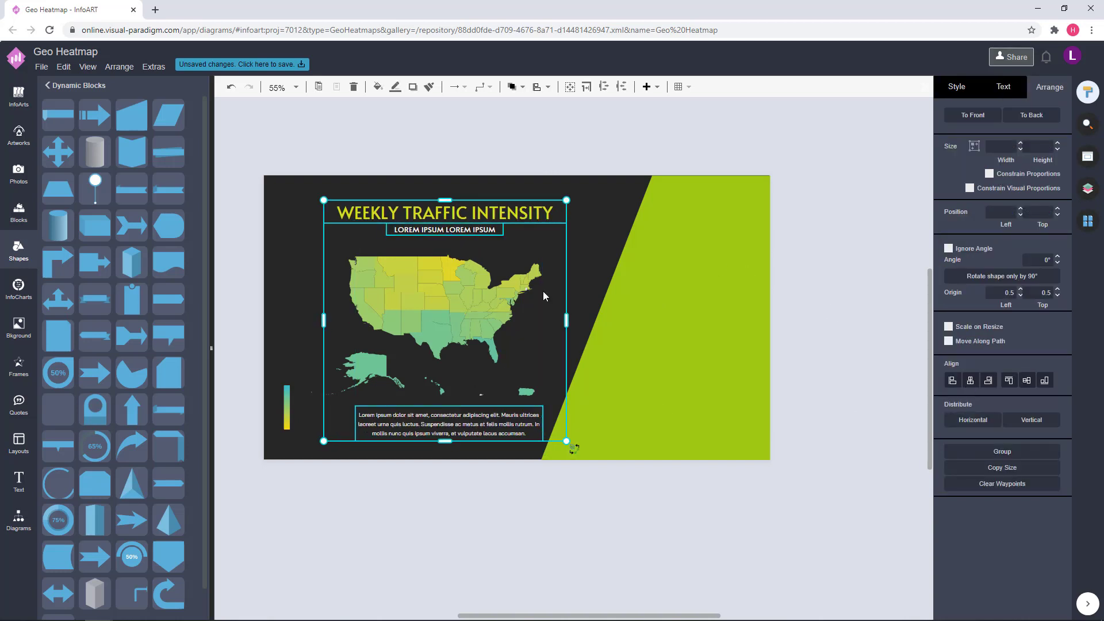
drag(566, 440, 572, 443)
click(868, 357)
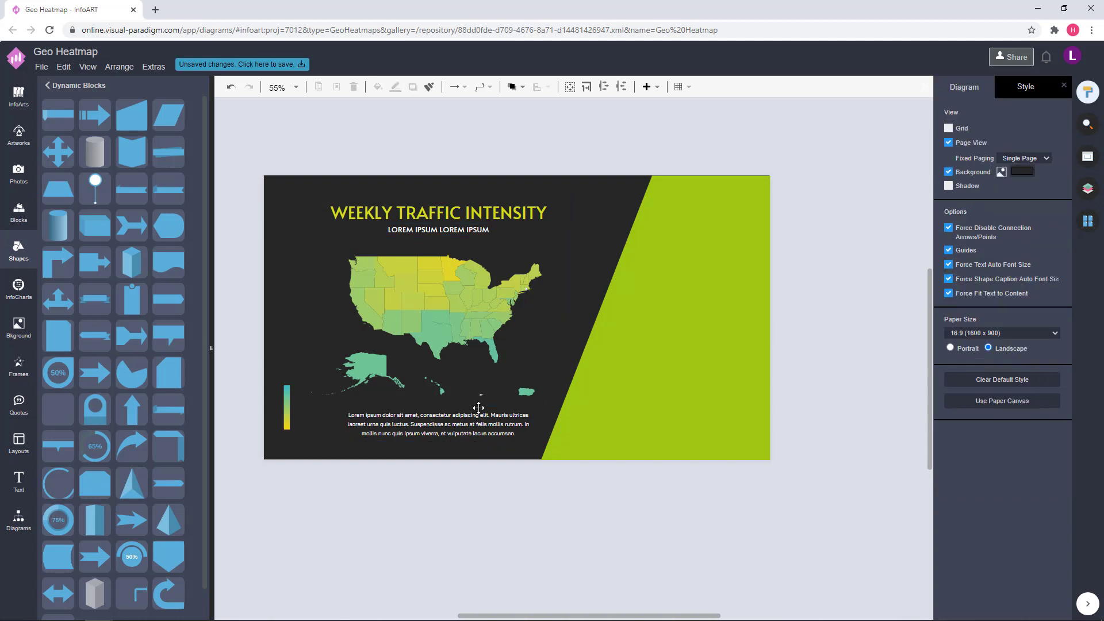
drag(482, 421, 482, 422)
click(504, 164)
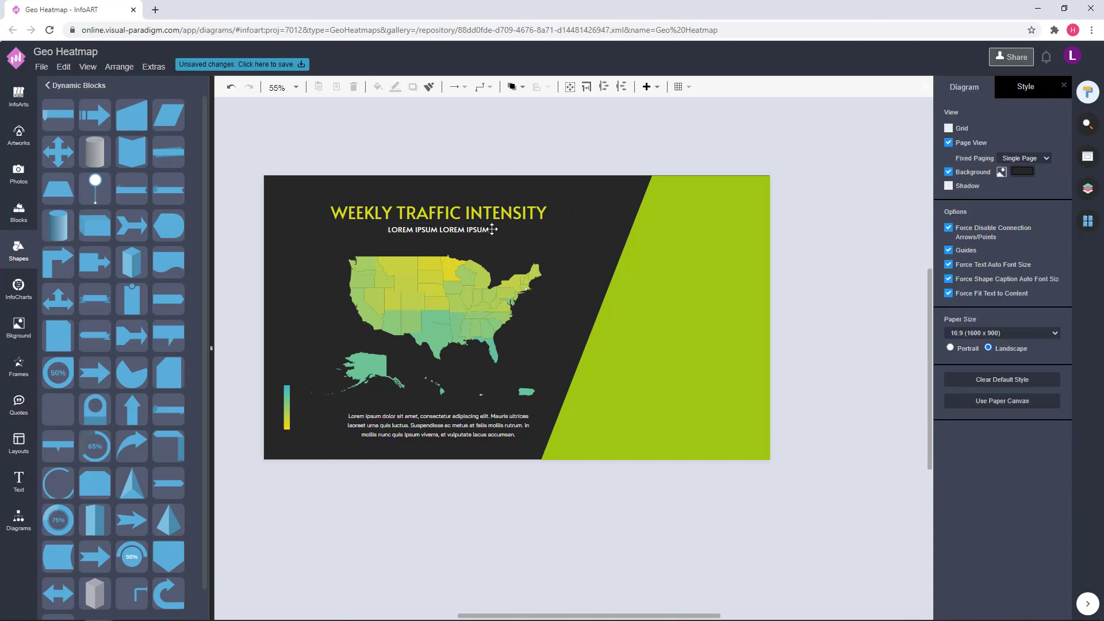
click(479, 325)
key(Escape)
Search the artworks for "traffic" and place the front-view ECO car, about 399 pt wide, over the diagonal block's lower inner edge.
click(19, 135)
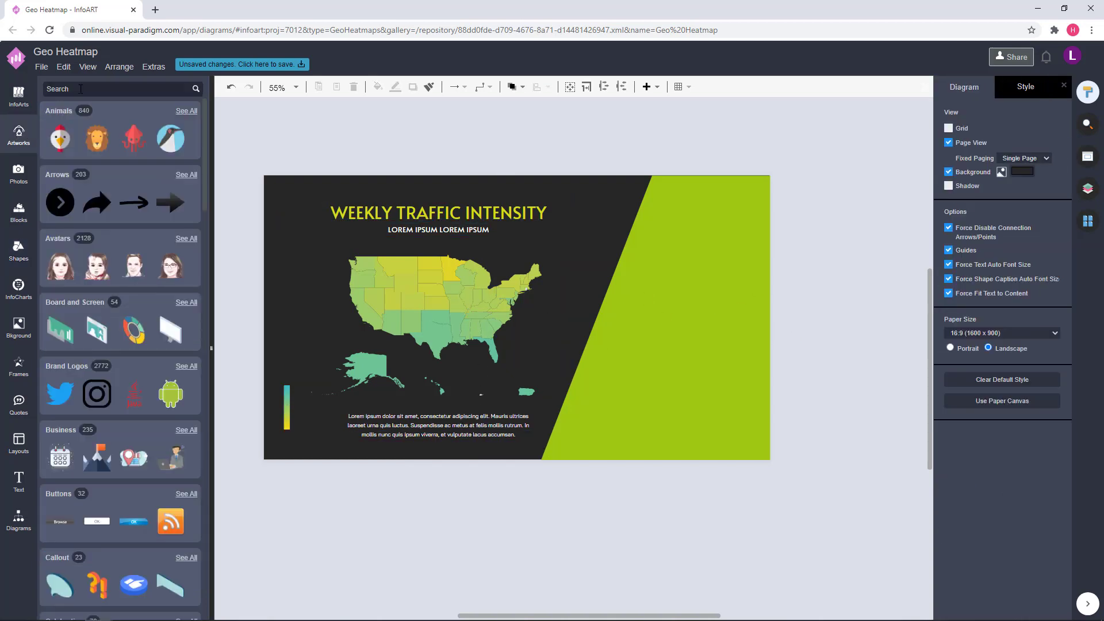
text(trafic)
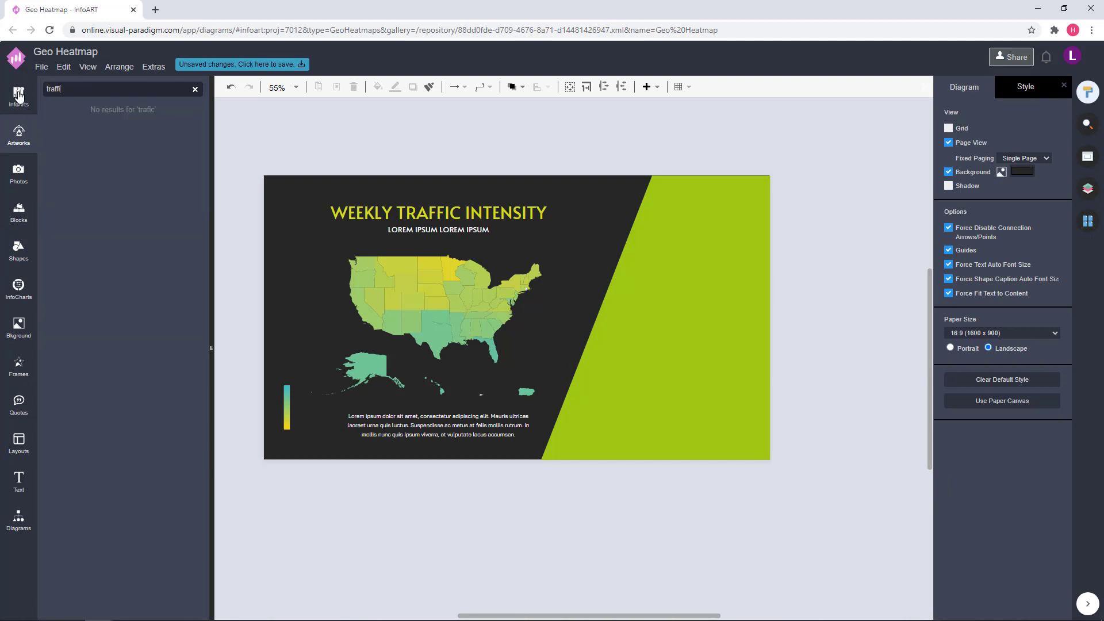
text(c)
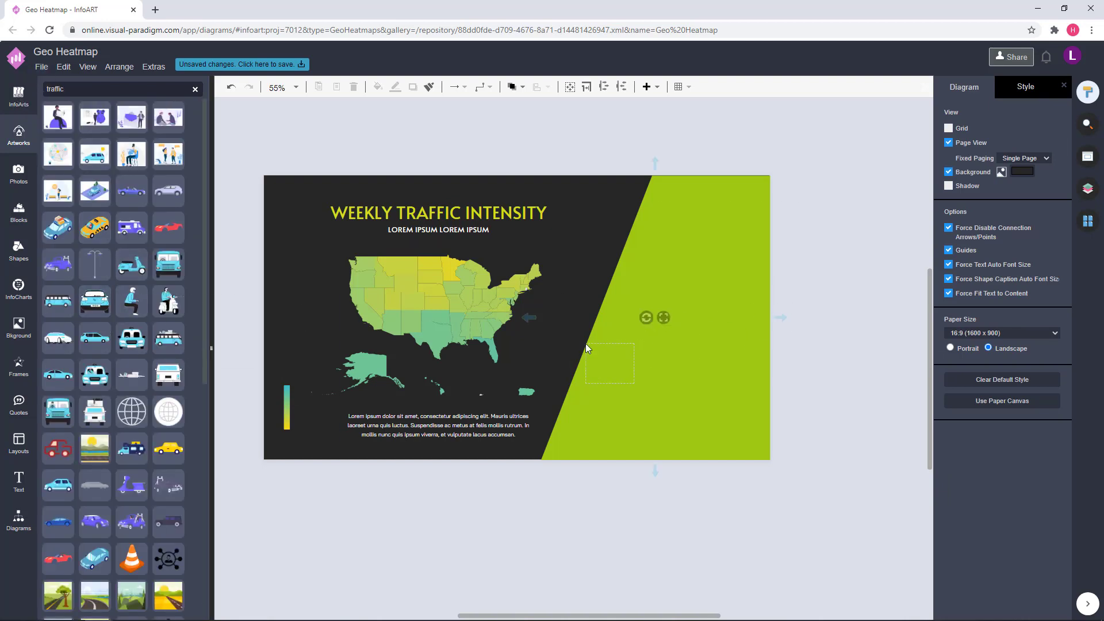
drag(585, 343, 684, 335)
drag(640, 379, 638, 385)
click(833, 288)
click(617, 386)
click(862, 251)
click(632, 373)
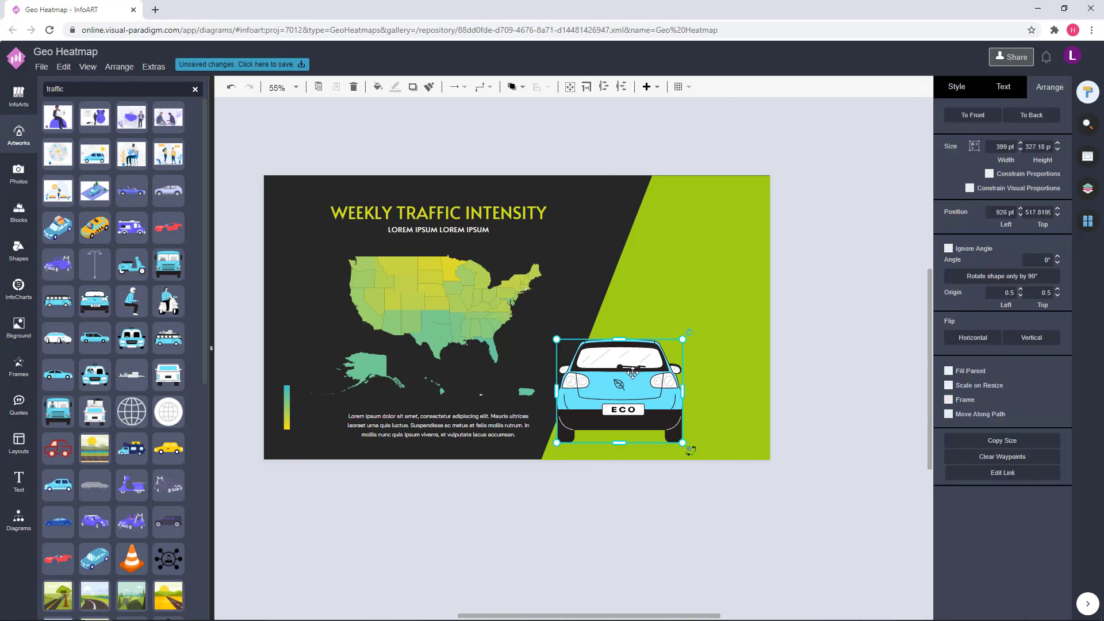
Try D3DD18 and FBD90F as replacements for the car's blue body colour.
click(971, 92)
click(1007, 131)
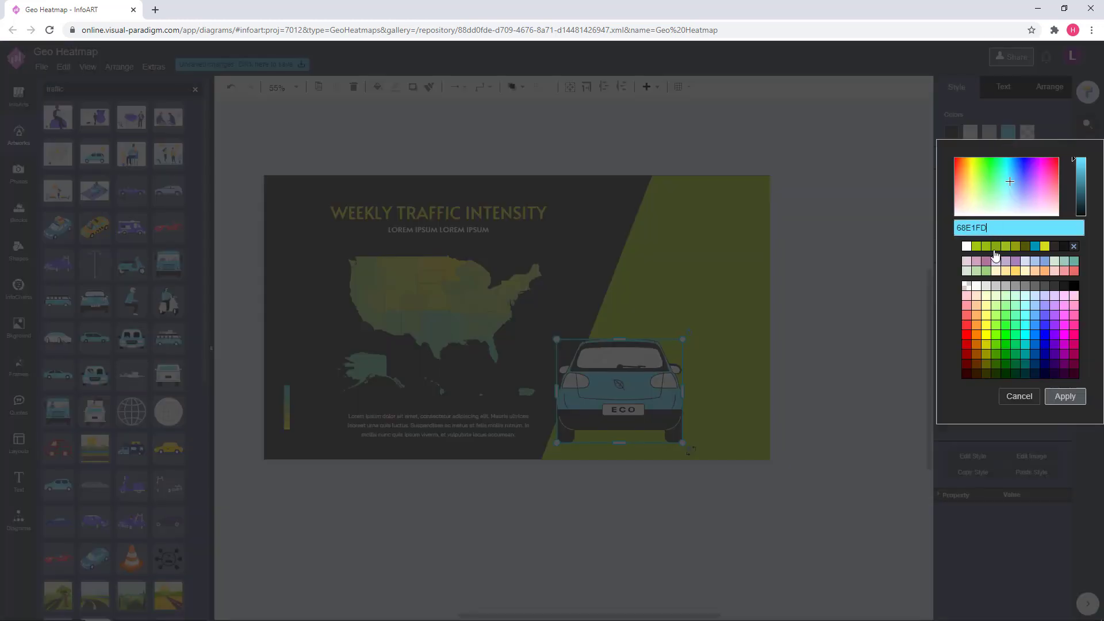
click(1045, 246)
click(1065, 396)
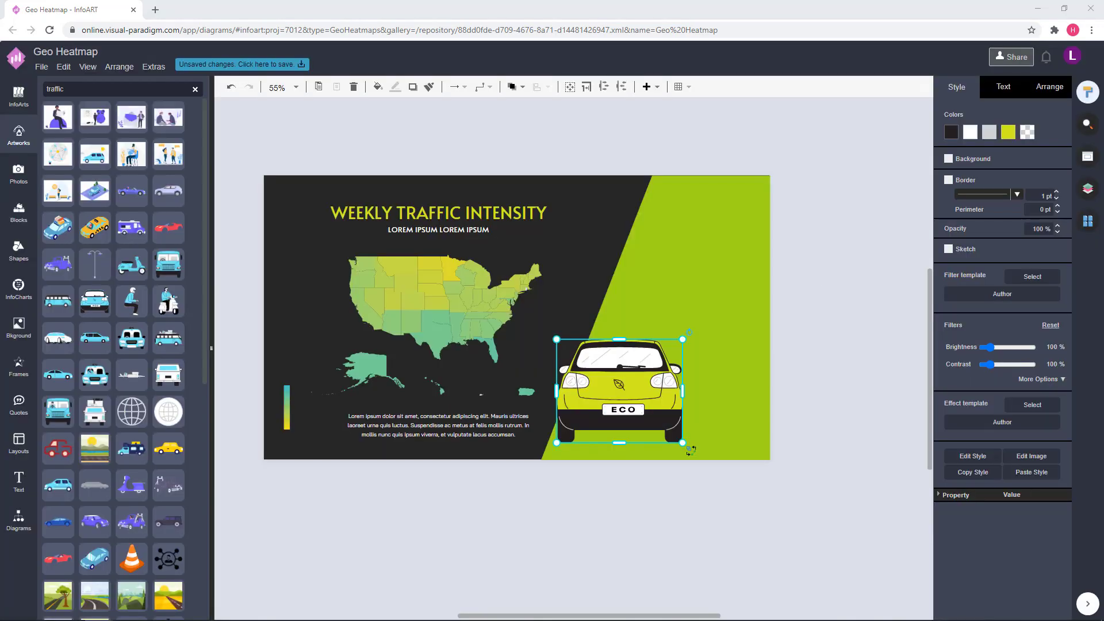
click(1008, 132)
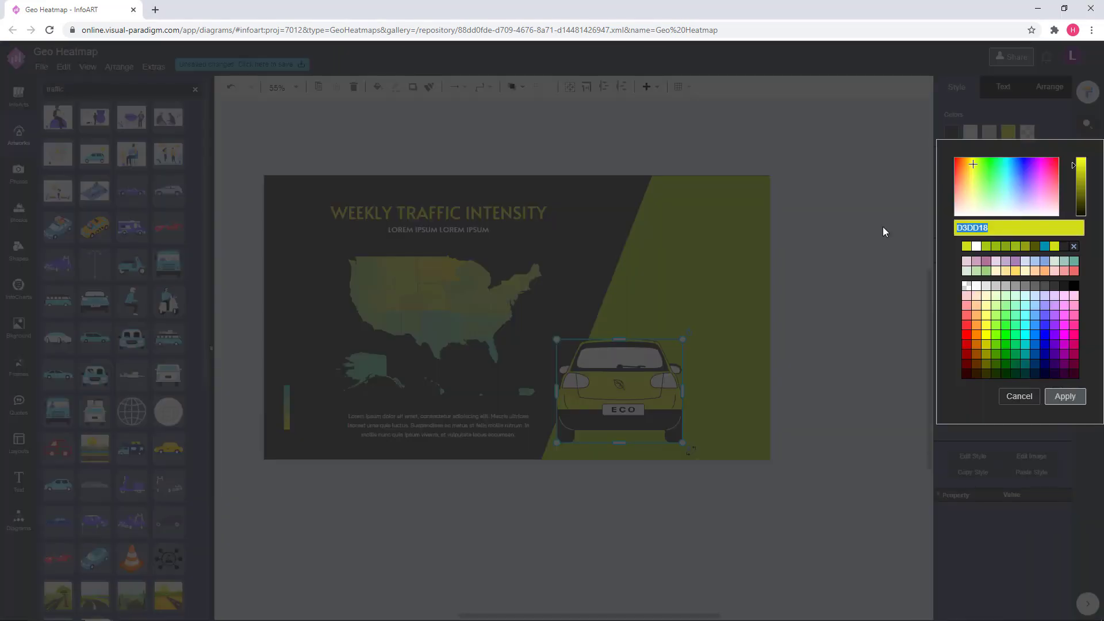
text(fbd90f)
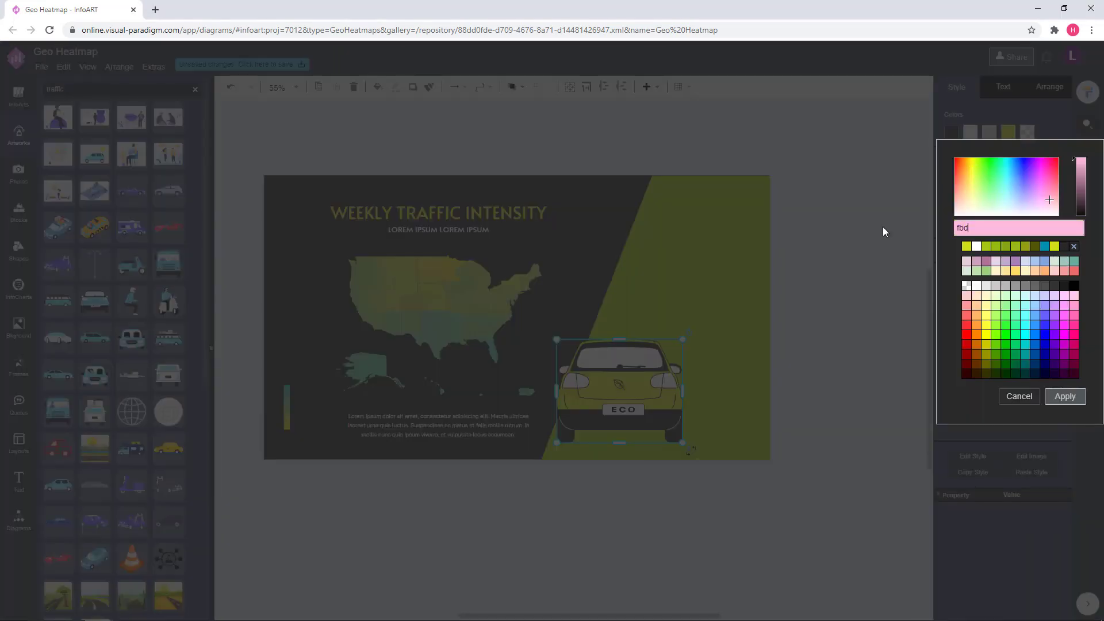
click(1064, 396)
click(858, 345)
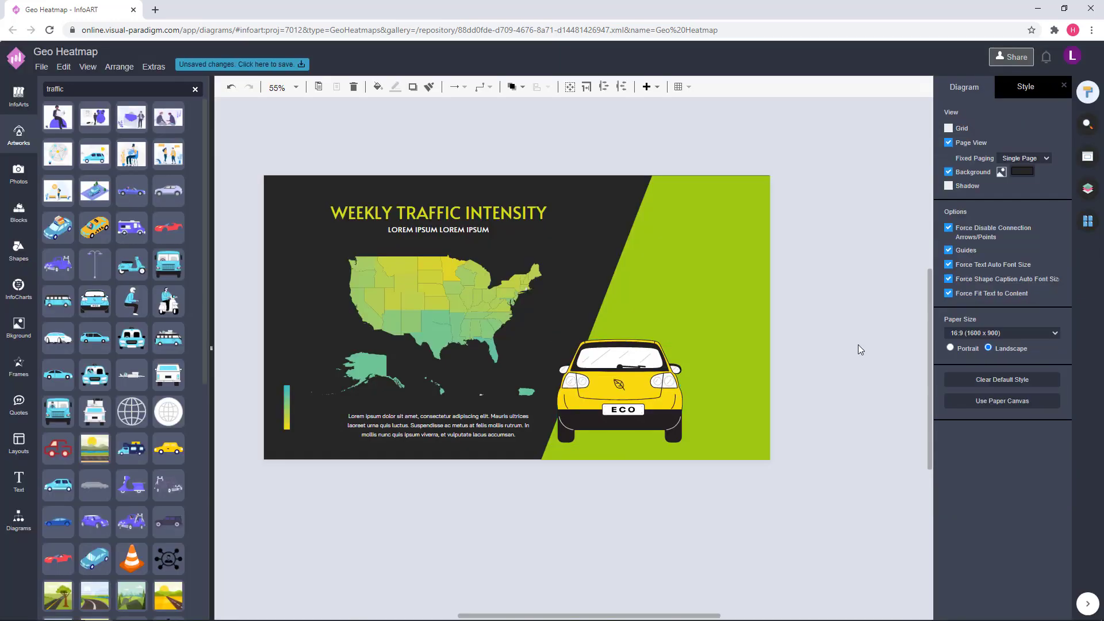
Set the car's body colour to lime green 9FC914.
click(662, 389)
click(1008, 132)
click(994, 248)
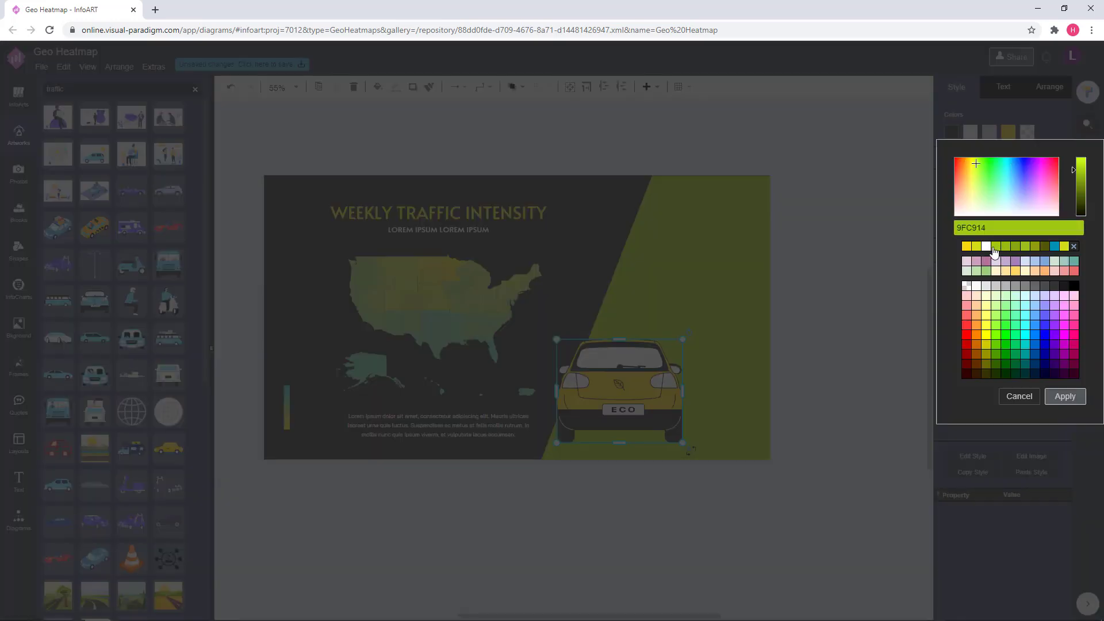
click(813, 321)
Shift the car slightly towards the map and narrow the diagonal block by pulling in its inner side.
drag(657, 385, 640, 387)
click(666, 312)
drag(541, 318, 553, 319)
click(560, 323)
Adjust the car's size slightly and raise it a little over the diagonal block's lower inner edge.
drag(621, 386, 628, 385)
mouse_move(672, 342)
mouse_down()
mouse_move(664, 350)
mouse_move(681, 339)
mouse_up()
key(Escape)
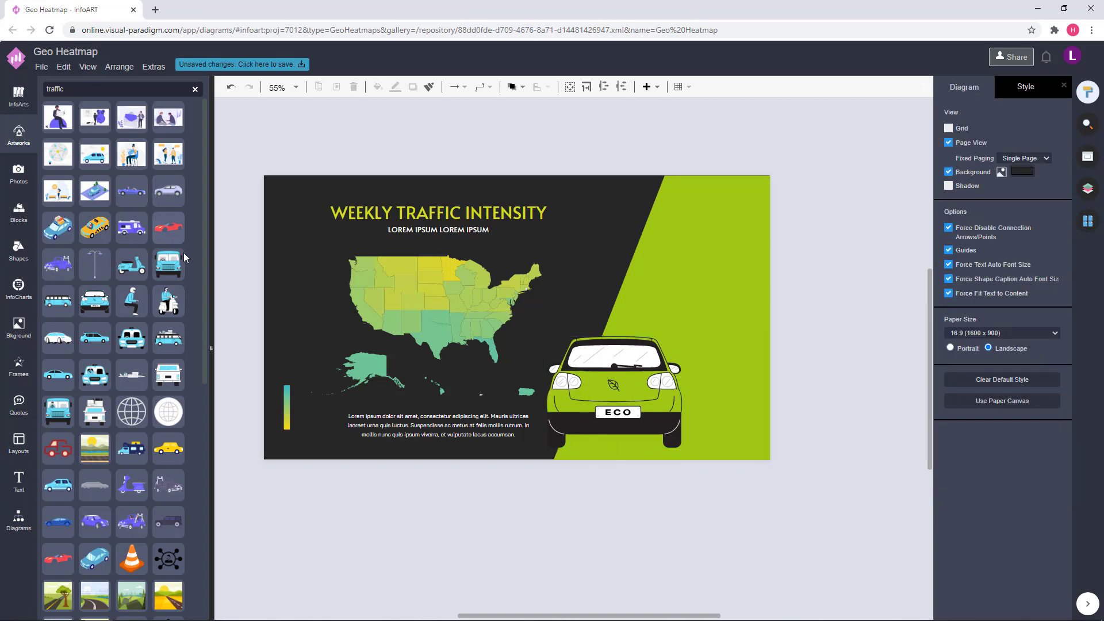
click(635, 386)
drag(682, 341, 678, 344)
click(836, 289)
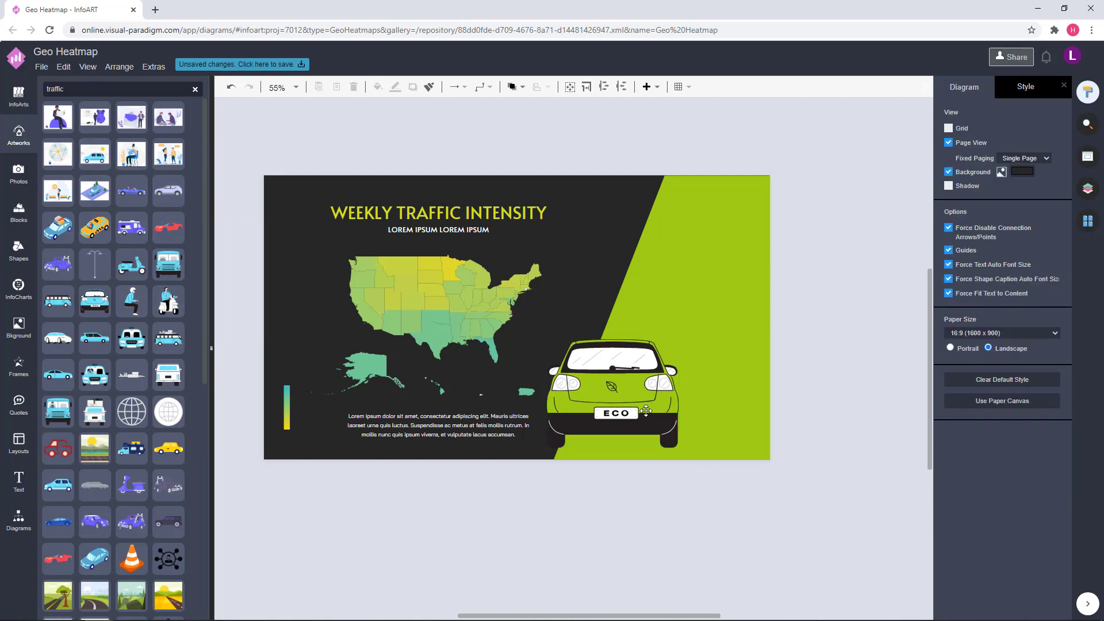
click(625, 391)
drag(546, 338, 549, 342)
click(803, 332)
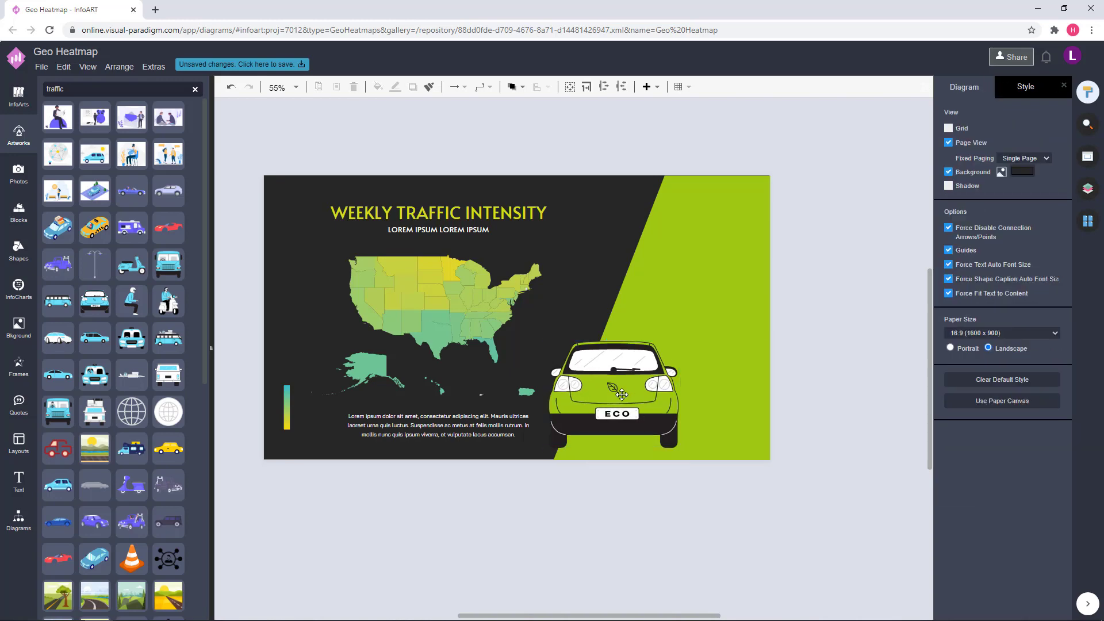
drag(622, 395, 622, 389)
click(812, 364)
Place the double-headed street lamp artwork to the right of the car and enlarge it well above the car's roof.
scroll(146, 495, down, 10)
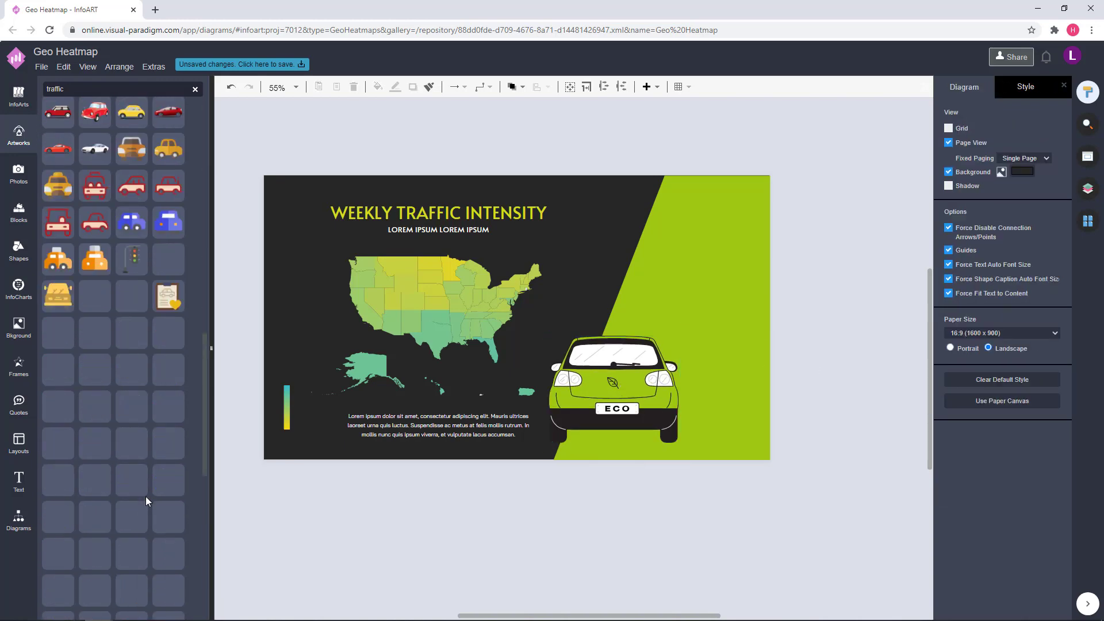
scroll(146, 496, down, 8)
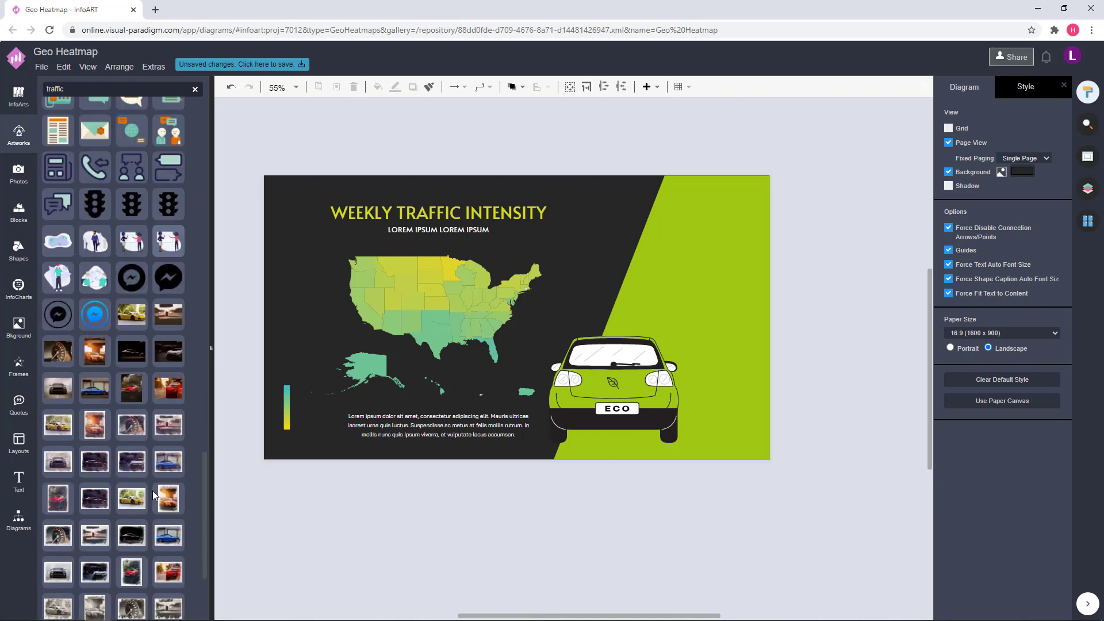
scroll(154, 495, down, 5)
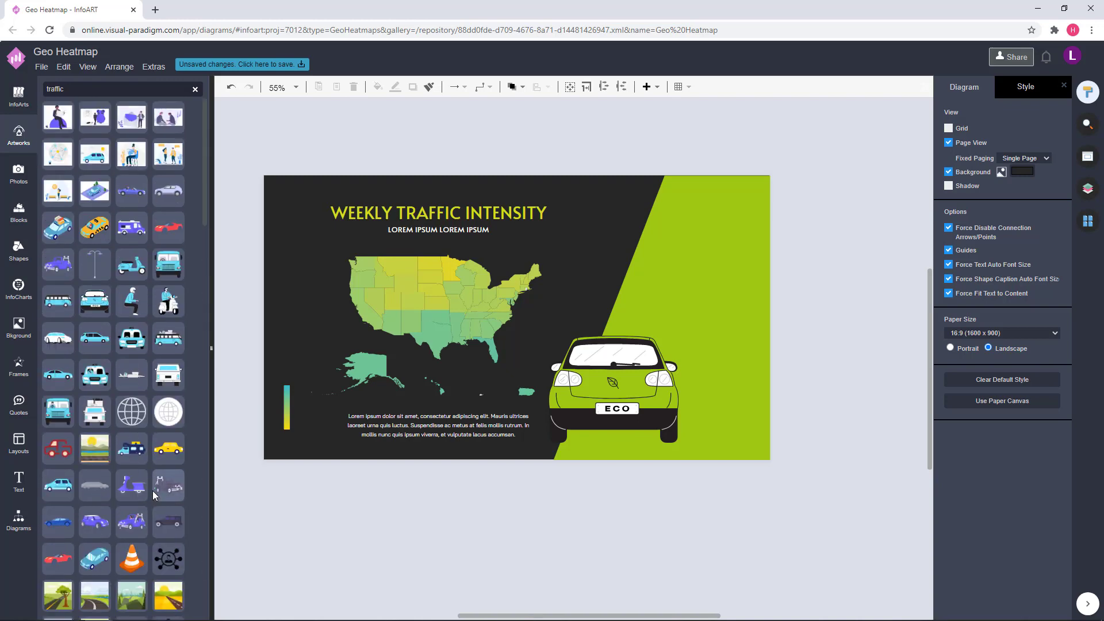
drag(106, 264, 688, 289)
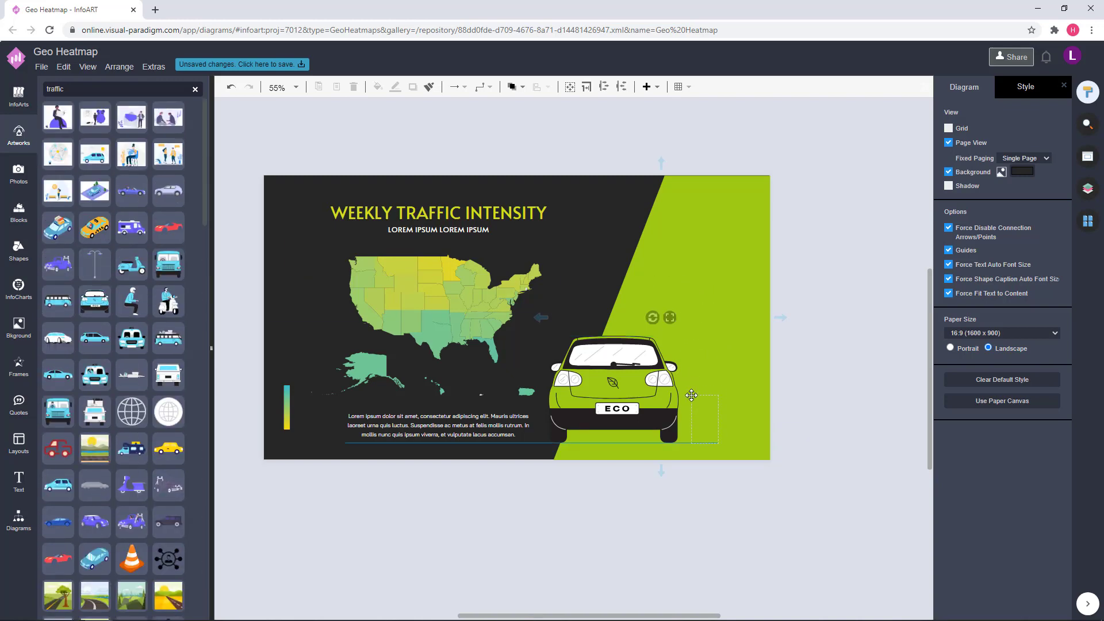
drag(691, 395, 717, 371)
drag(799, 351, 758, 347)
Recolour the street lamp's pale lilac parts white and its purple lamp heads dark grey.
click(954, 135)
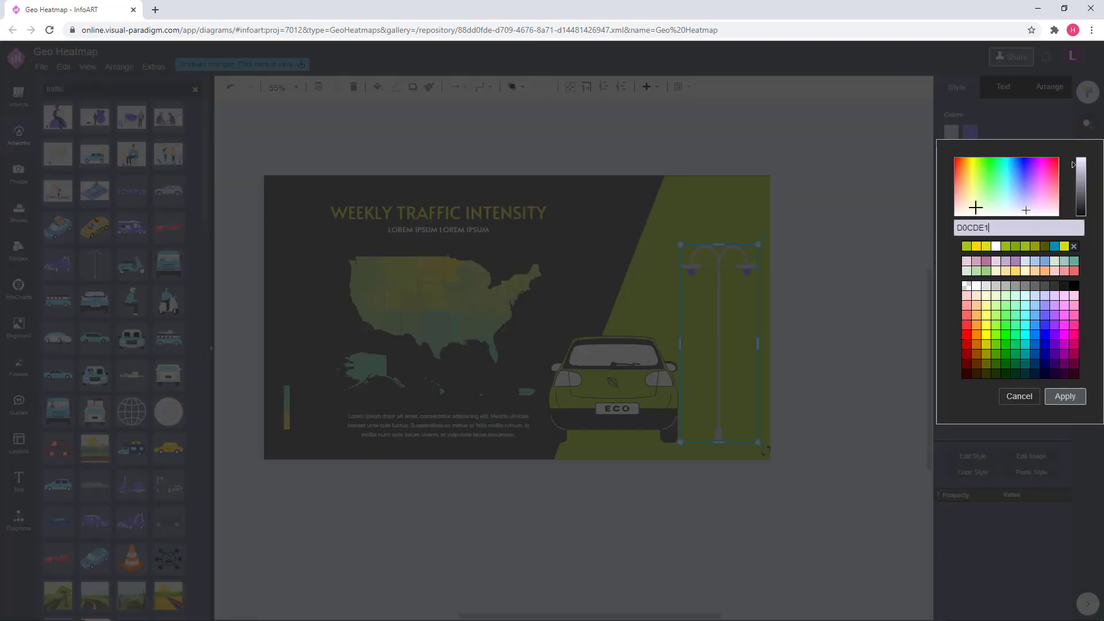
click(977, 286)
click(1065, 396)
click(971, 133)
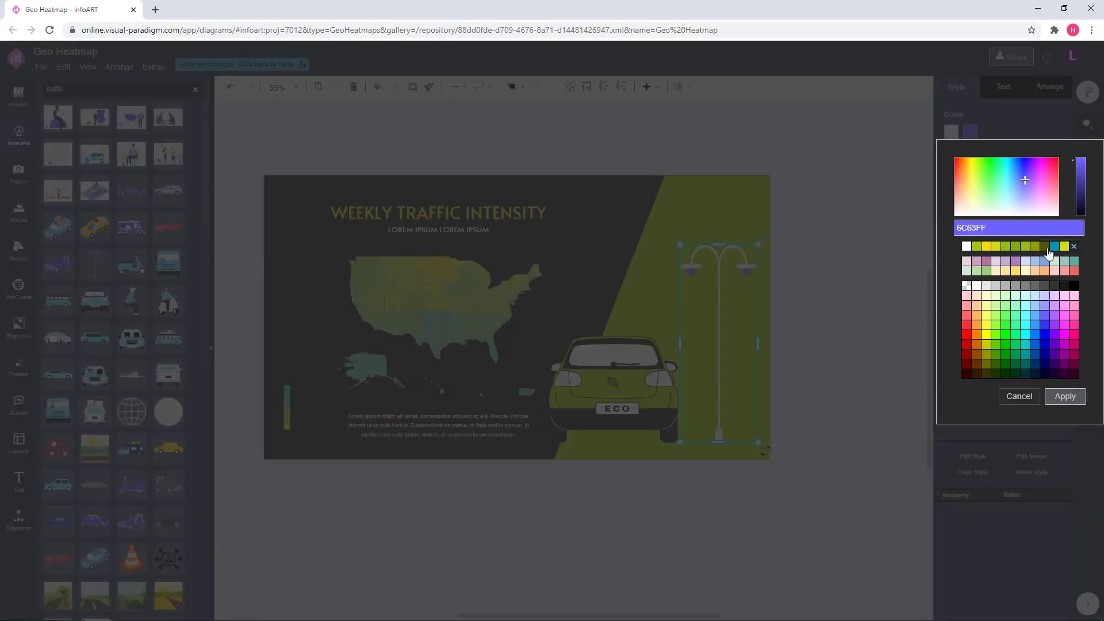
click(1063, 289)
click(1054, 286)
click(1064, 396)
click(765, 240)
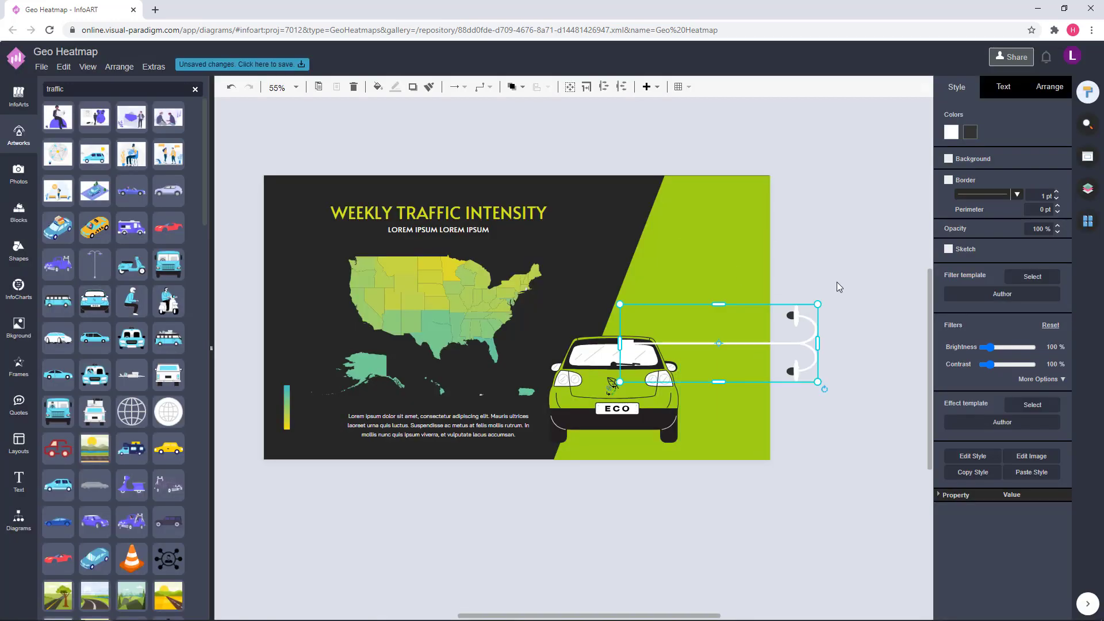
key(ctrl+z)
click(837, 282)
Move the street lamp behind the car and send the lamp and the diagonal block to the back.
click(715, 287)
drag(680, 344, 672, 344)
click(804, 308)
drag(715, 292, 626, 248)
shift+click(739, 288)
click(513, 87)
click(535, 127)
click(822, 244)
Make the diagonal block's slanted edge steeper by widening its upper end, and lower the street lamp slightly.
click(808, 259)
click(662, 271)
click(780, 260)
click(676, 269)
click(785, 236)
click(700, 212)
click(796, 253)
drag(683, 273, 683, 280)
click(806, 235)
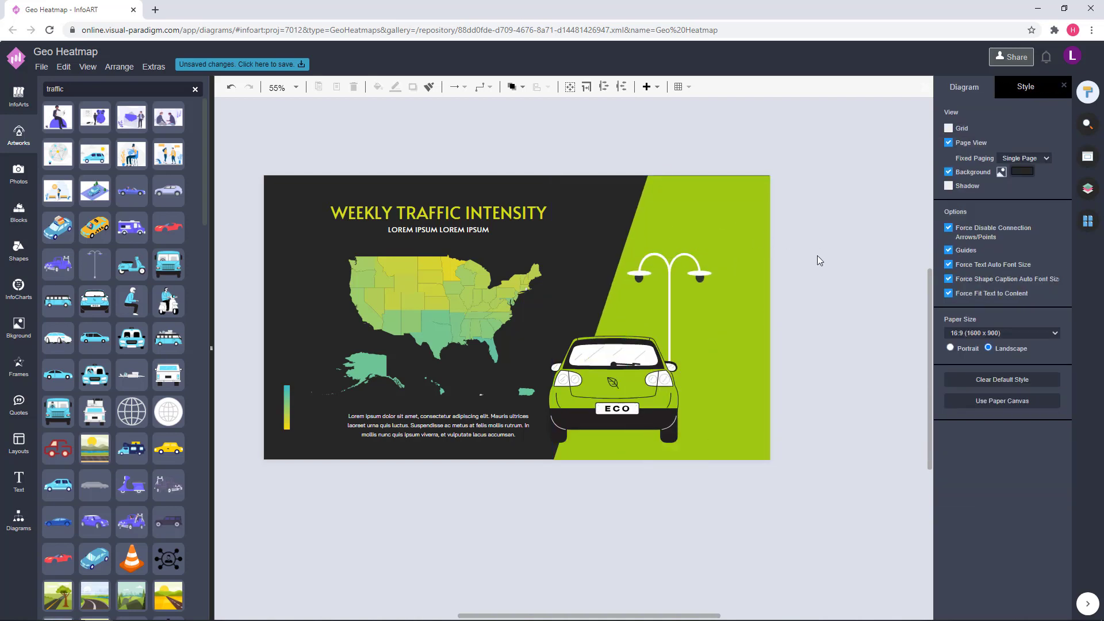
click(649, 378)
click(802, 334)
Place the side-view van artwork right of the car, extending past the page edge, and enlarge it to about 819 x 349.
mouse_move(57, 308)
drag(55, 308, 921, 304)
drag(800, 472, 686, 480)
drag(722, 371, 722, 405)
drag(807, 357, 851, 340)
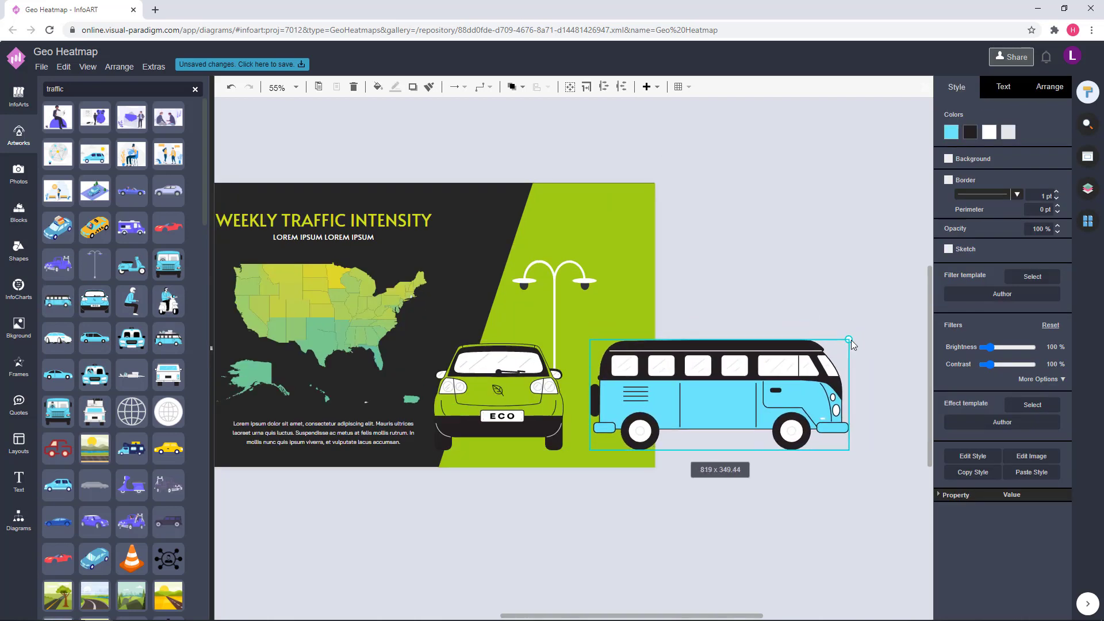
click(828, 323)
drag(755, 388, 753, 393)
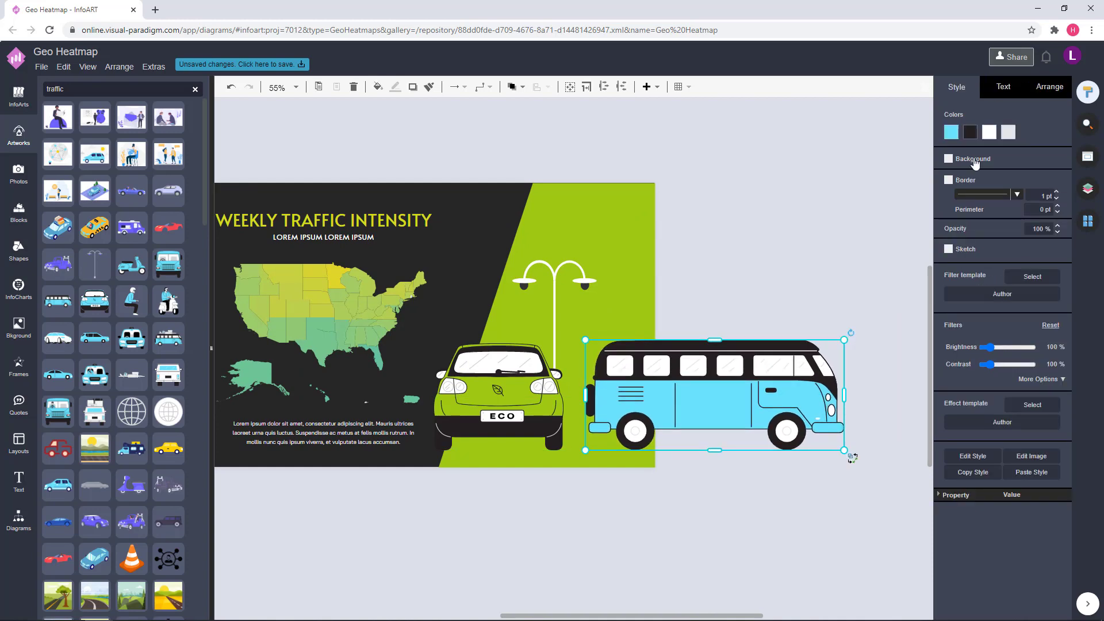
Recolour the van's blue body lime green to match the car and reduce the van slightly.
click(951, 132)
key(ctrl+v)
click(1064, 394)
scroll(760, 252, down, 1)
drag(684, 483, 771, 503)
click(793, 382)
drag(908, 375, 853, 347)
Duplicate the street lamp and place the copy at the same height over the van, across the page edge.
click(796, 278)
drag(591, 303, 694, 303)
click(823, 266)
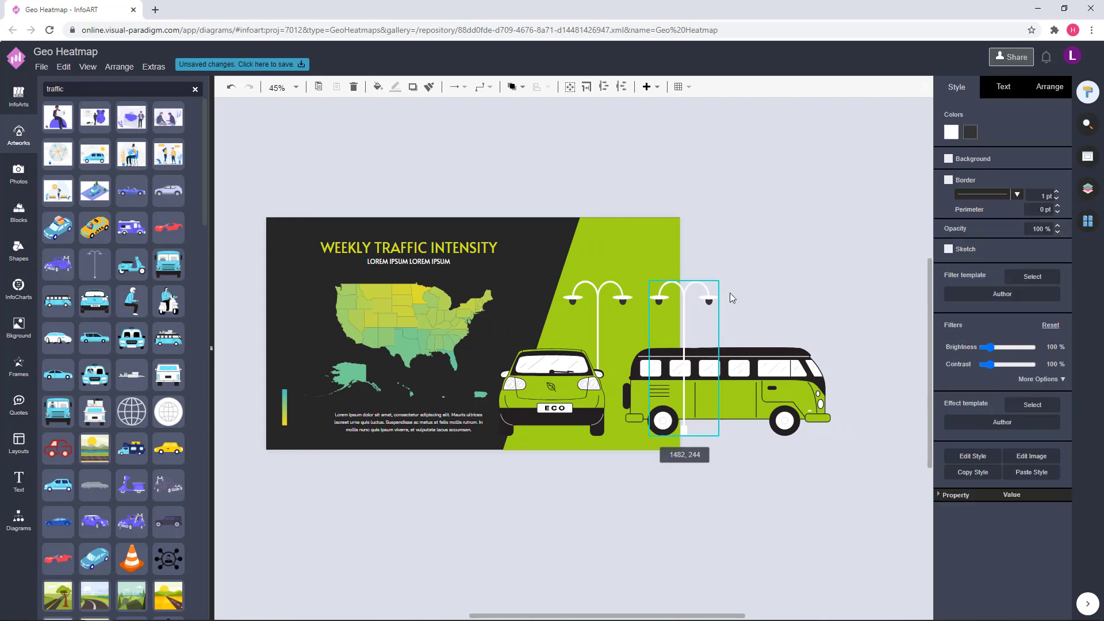
click(730, 294)
scroll(708, 397, up, 1)
drag(712, 413, 788, 421)
Send the copied street lamp to the back.
click(775, 286)
click(514, 87)
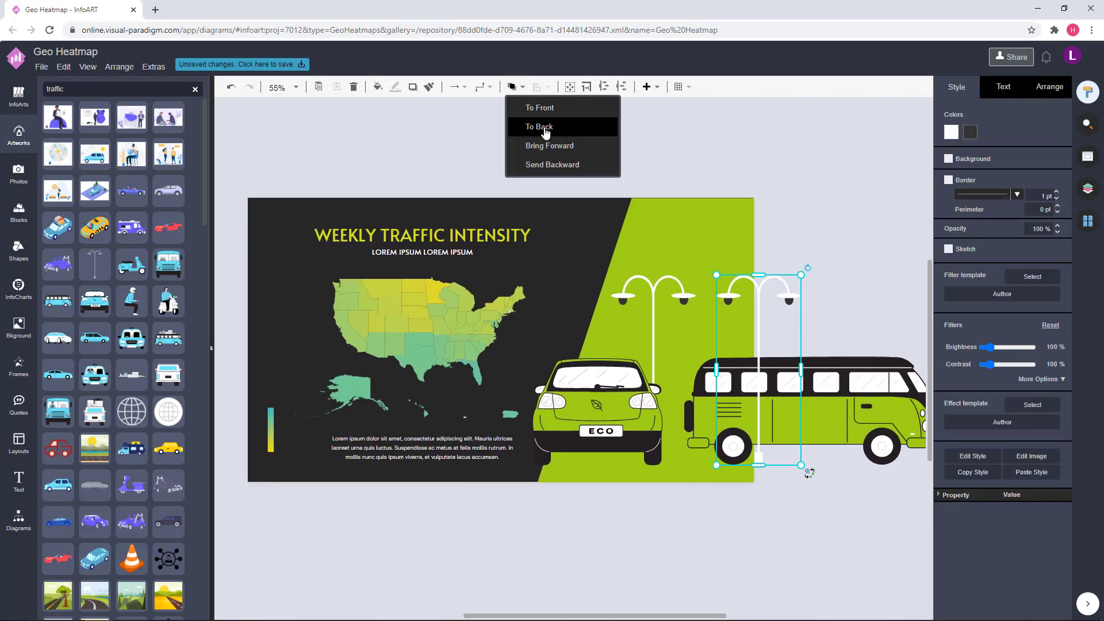
click(511, 123)
Bring the copied street lamp to the front, then the van, so the lamp stands behind the van.
scroll(688, 158, up, 3)
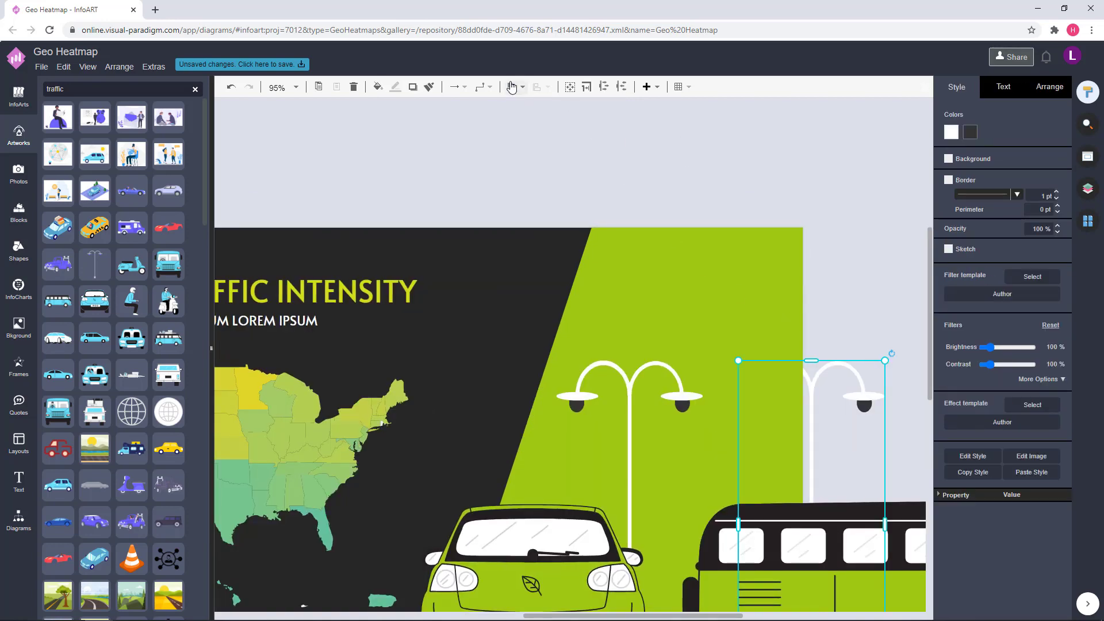
click(512, 86)
click(514, 105)
click(767, 540)
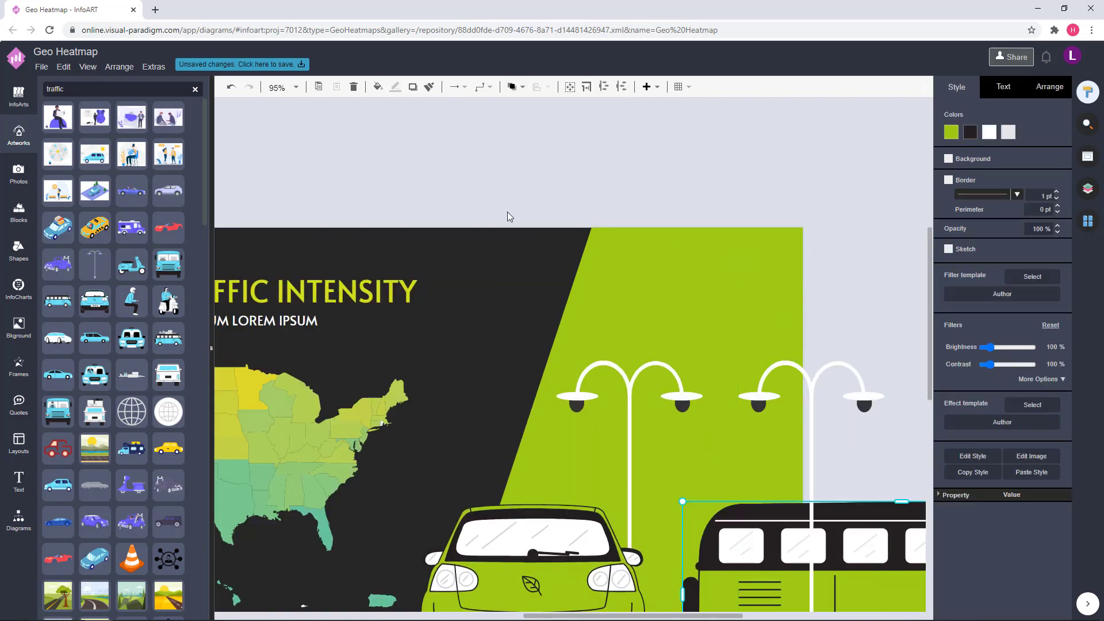
click(517, 87)
click(513, 108)
click(429, 140)
Move the title and subtitle slightly down, closer to the map.
scroll(429, 140, down, 2)
drag(429, 140, 621, 143)
scroll(636, 393, down, 1)
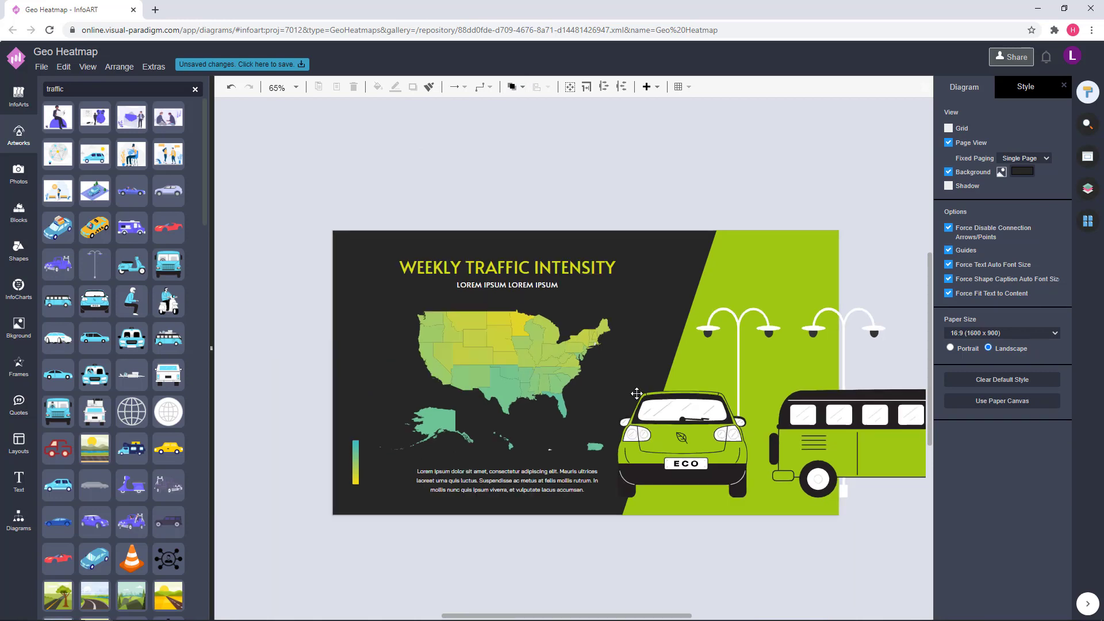
scroll(637, 393, down, 1)
click(441, 351)
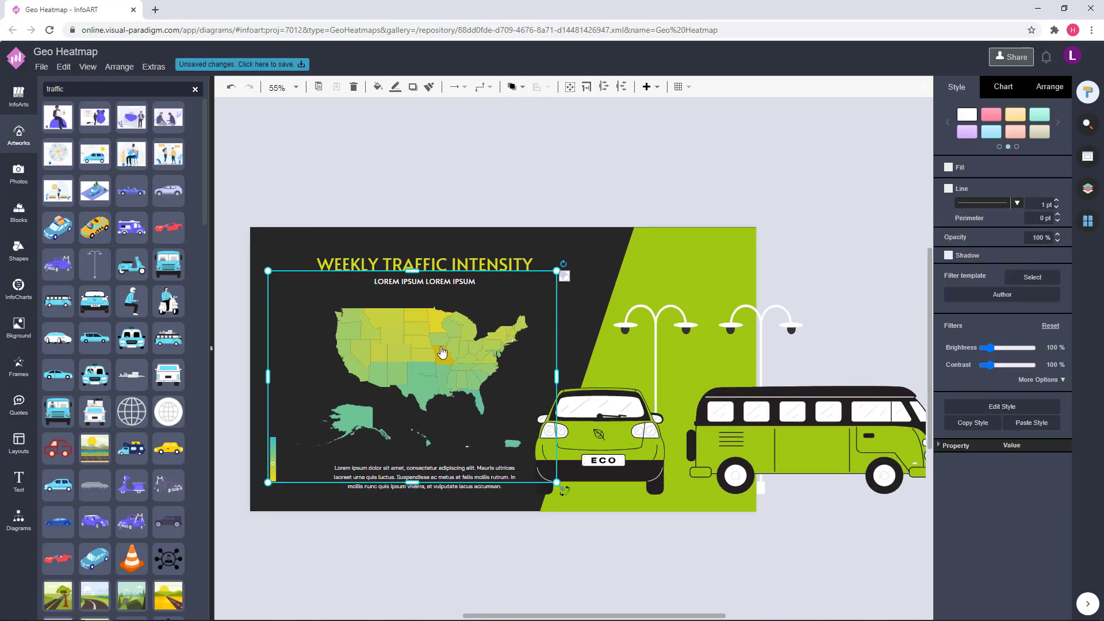
click(522, 205)
scroll(494, 219, down, 1)
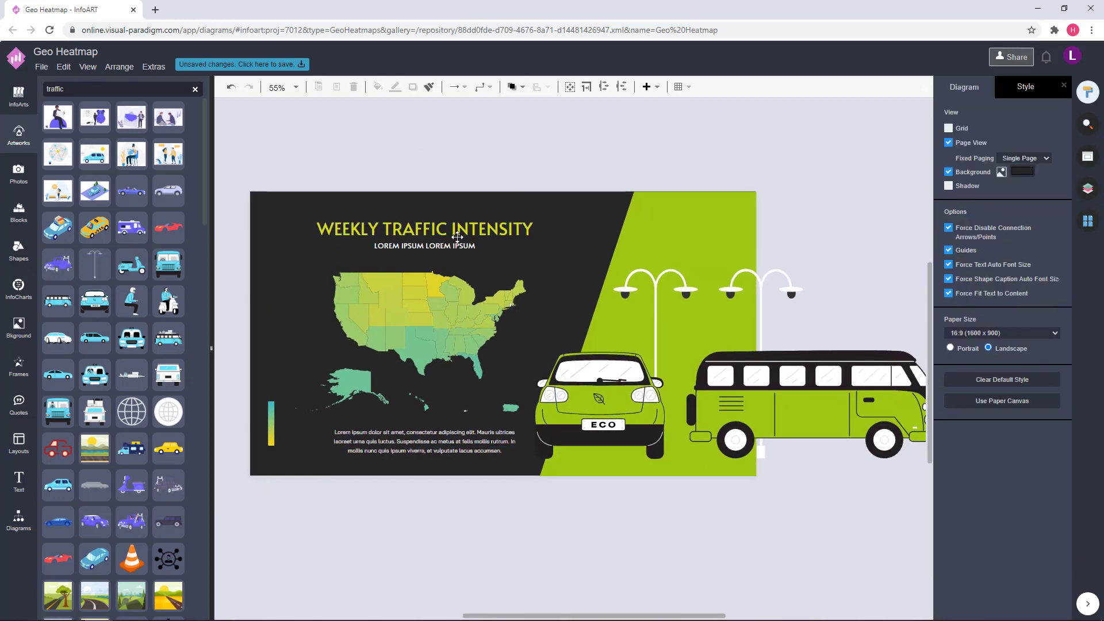
click(467, 232)
drag(467, 232, 468, 240)
click(230, 353)
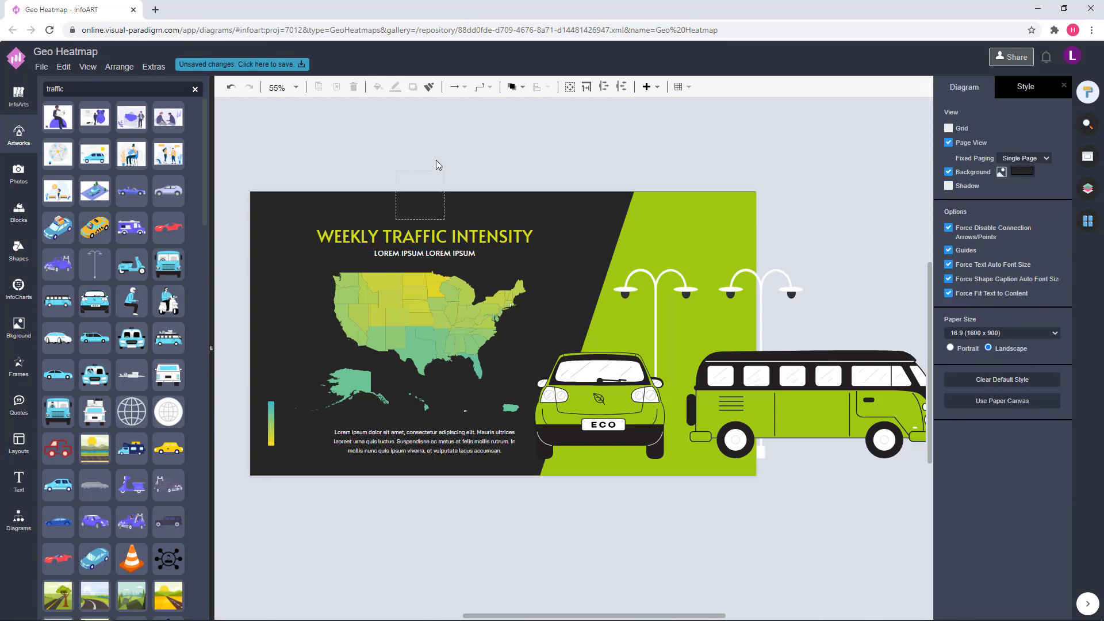
Place the outlined globe artwork centred above the title and colour it white.
drag(437, 165, 424, 214)
click(951, 132)
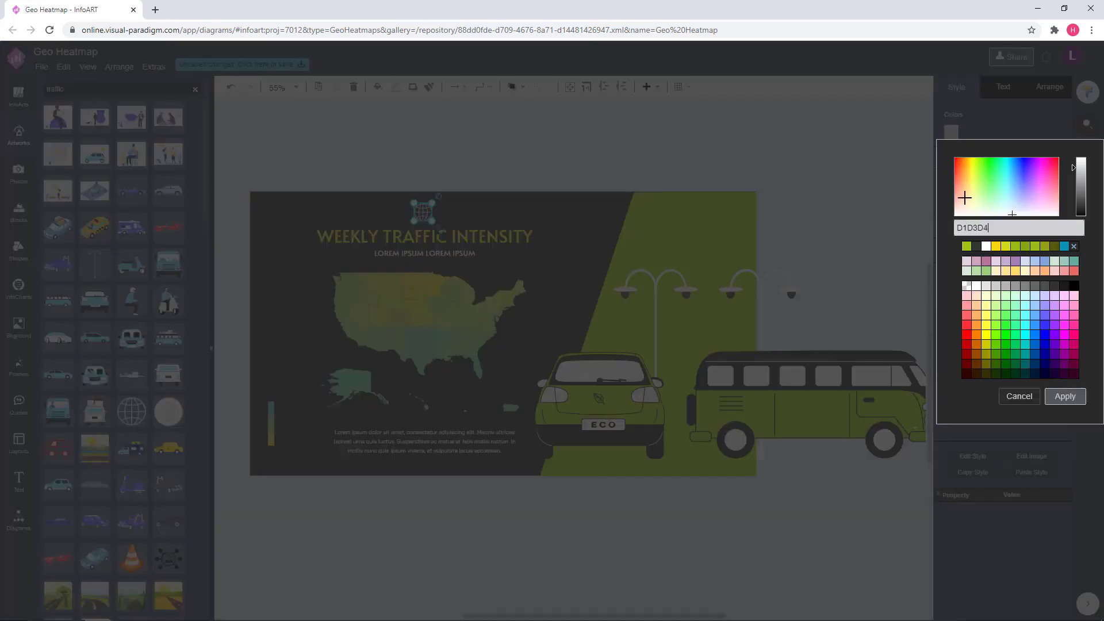
click(529, 166)
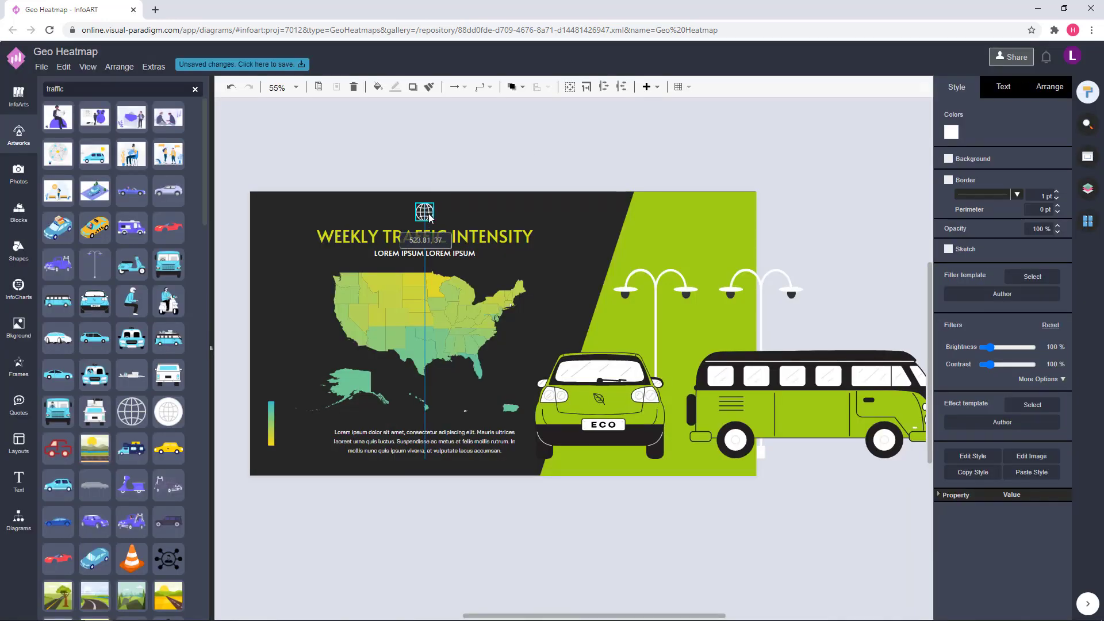
click(483, 237)
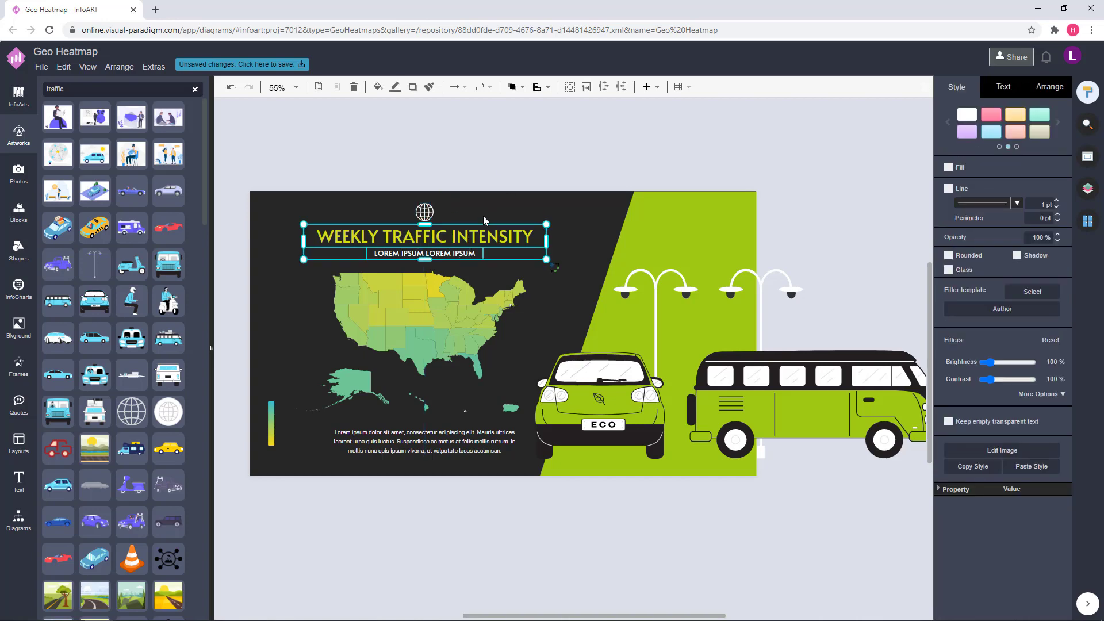
click(499, 157)
click(432, 213)
click(516, 141)
Try the Comfortaa font on the paragraph below the map, then undo the font change.
click(447, 445)
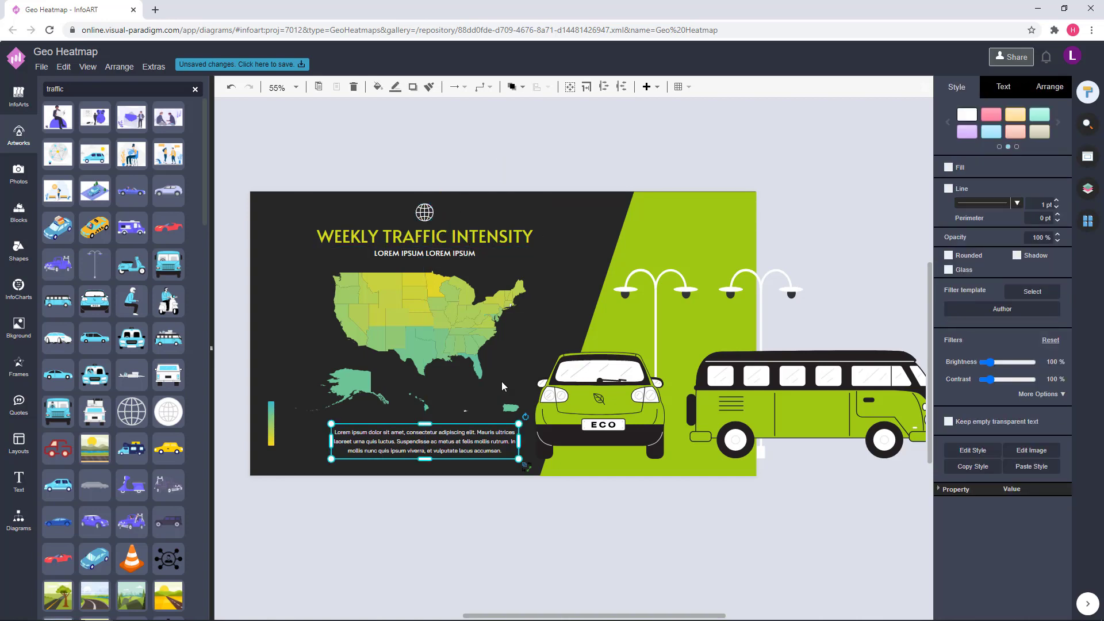
click(1009, 92)
click(1020, 126)
scroll(973, 274, down, 10)
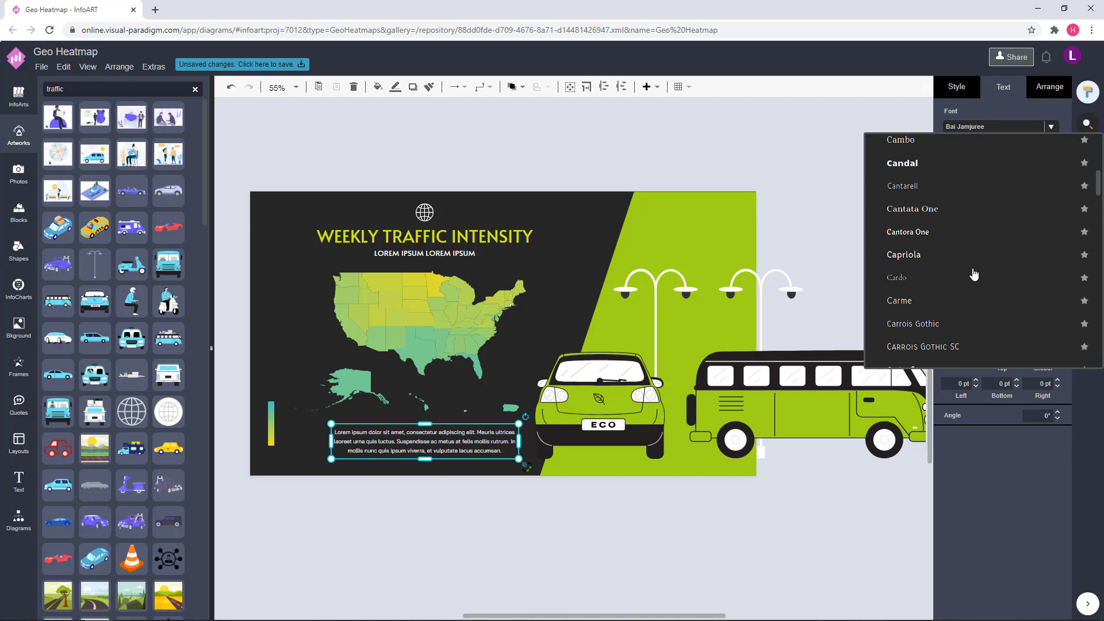
scroll(973, 274, down, 15)
click(966, 264)
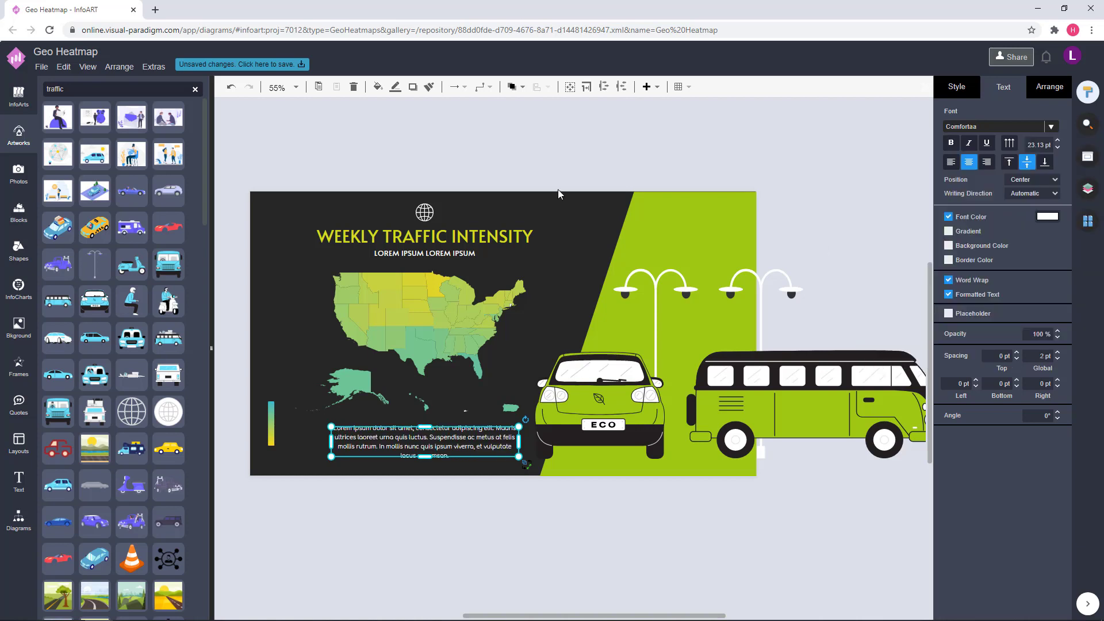
key(ctrl+z)
click(591, 155)
Set the font size of the paragraph below the map to 18 pt.
double_click(484, 441)
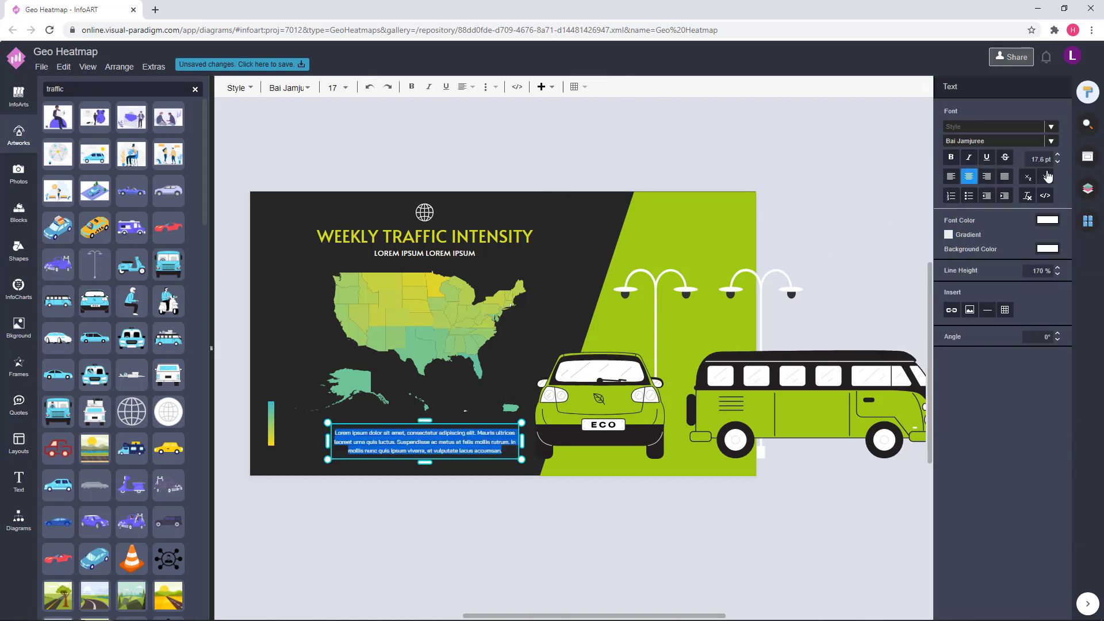
click(1050, 160)
text(18)
key(Return)
click(653, 161)
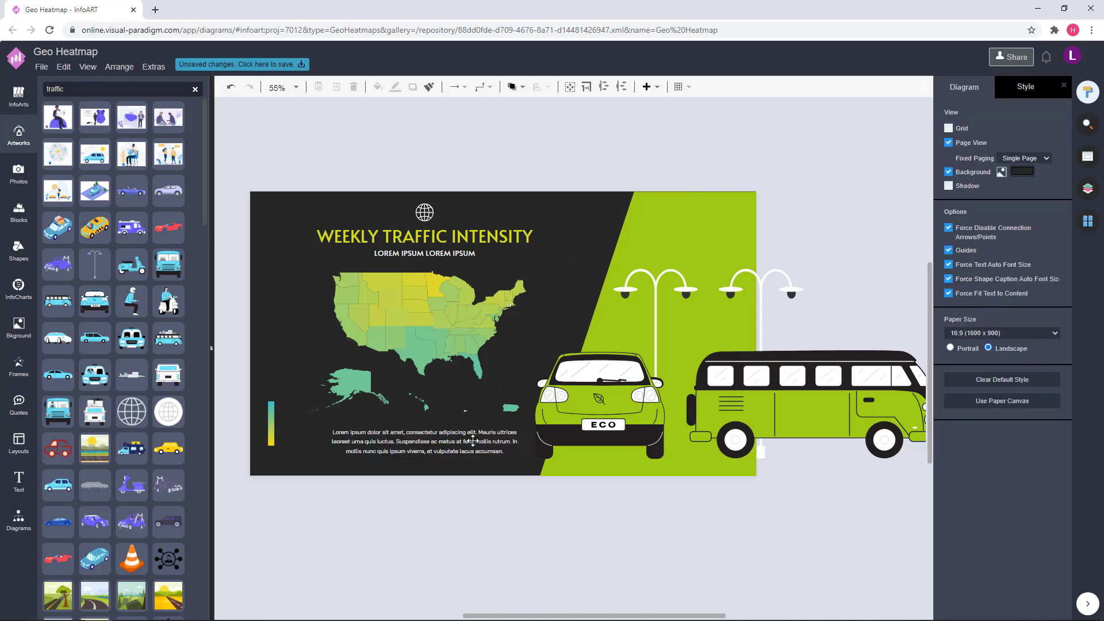
click(472, 443)
click(511, 527)
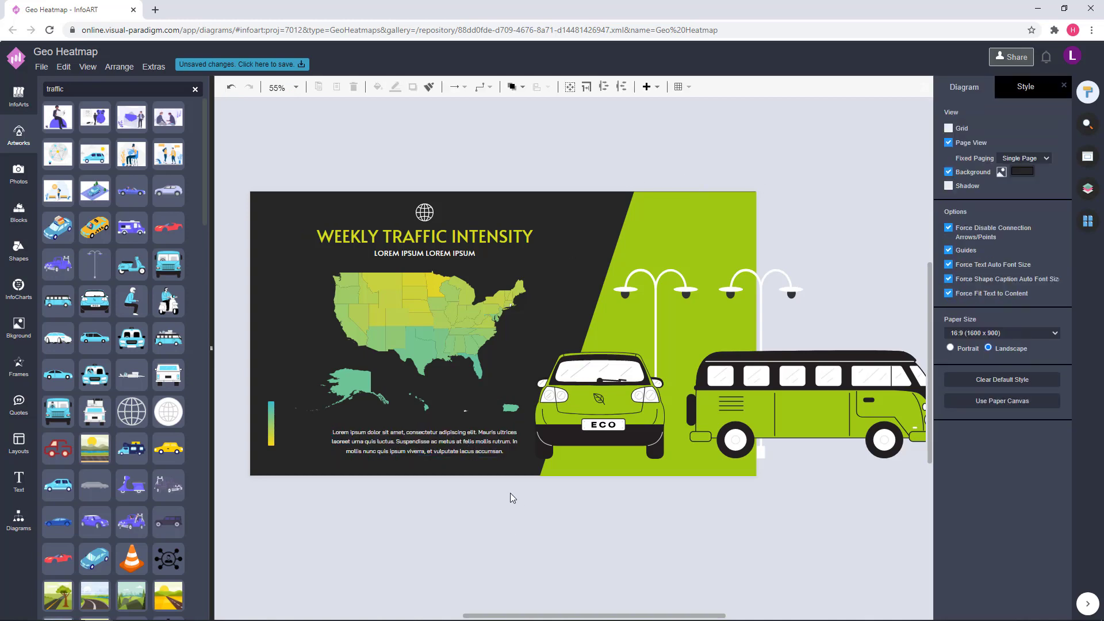
double_click(480, 438)
click(1052, 159)
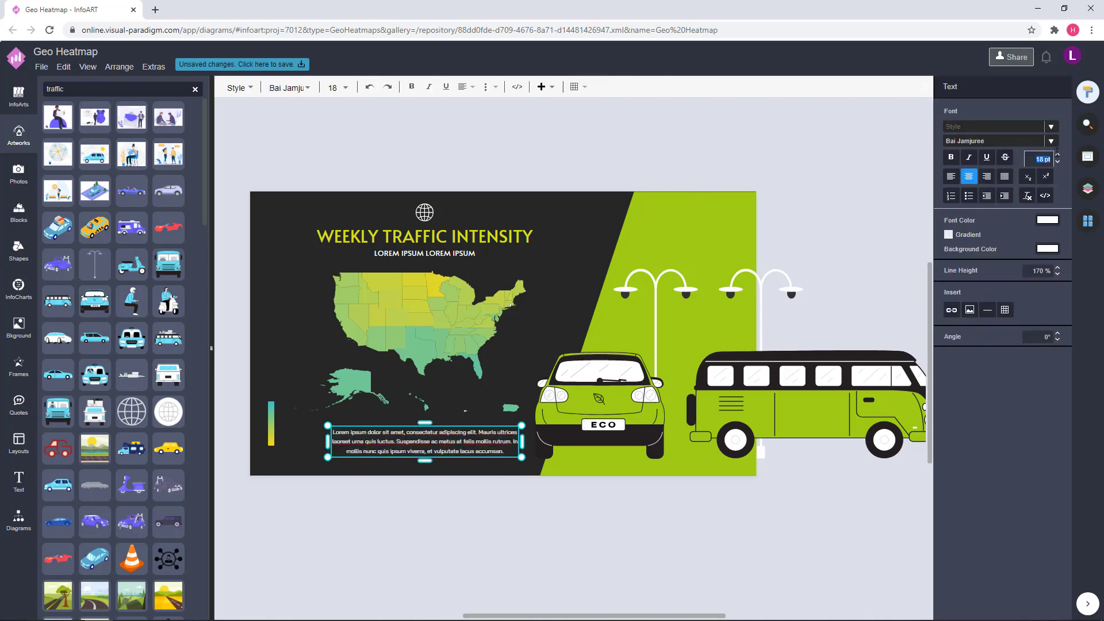
click(536, 562)
Widen the paragraph's text box towards the left and centre the globe, title and subtitle over it.
drag(328, 441, 316, 442)
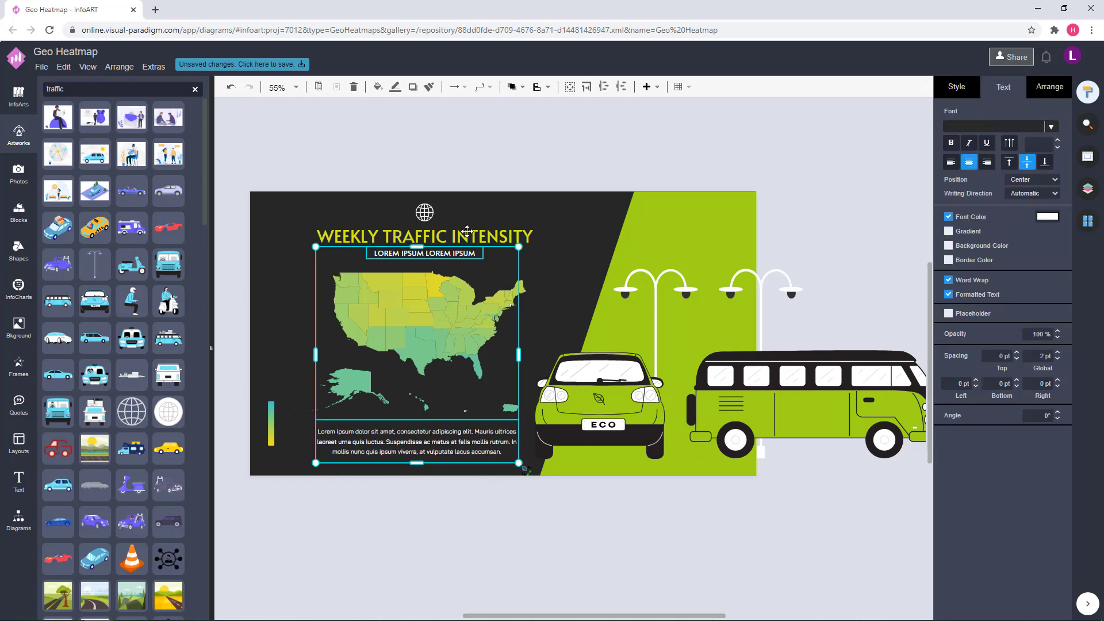
click(472, 398)
click(1049, 87)
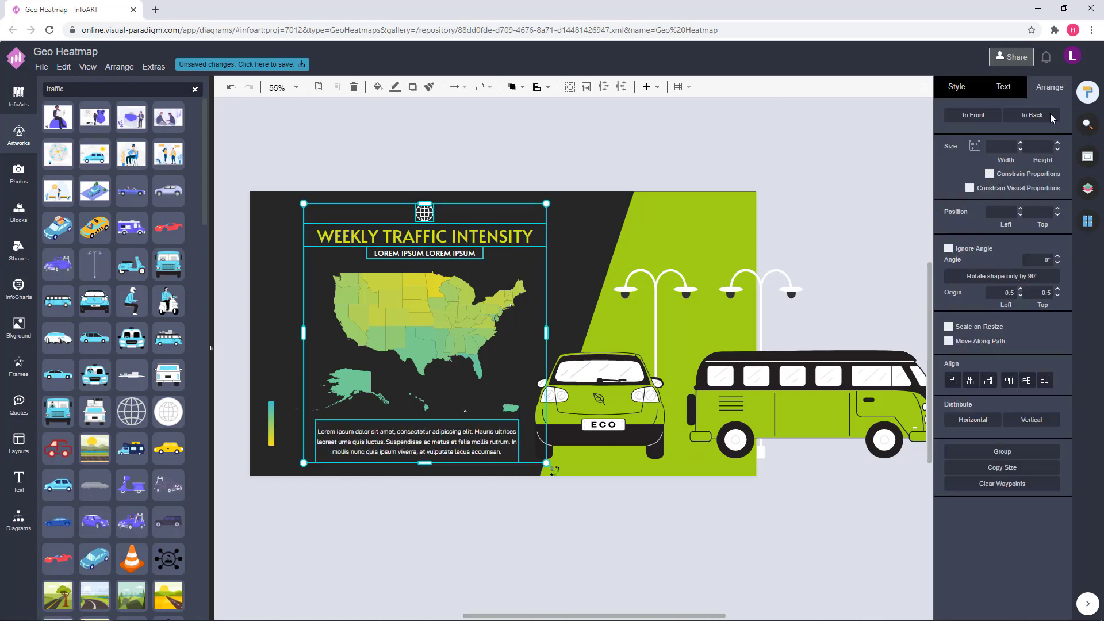
click(515, 167)
scroll(523, 520, down, 1)
click(497, 447)
click(445, 240)
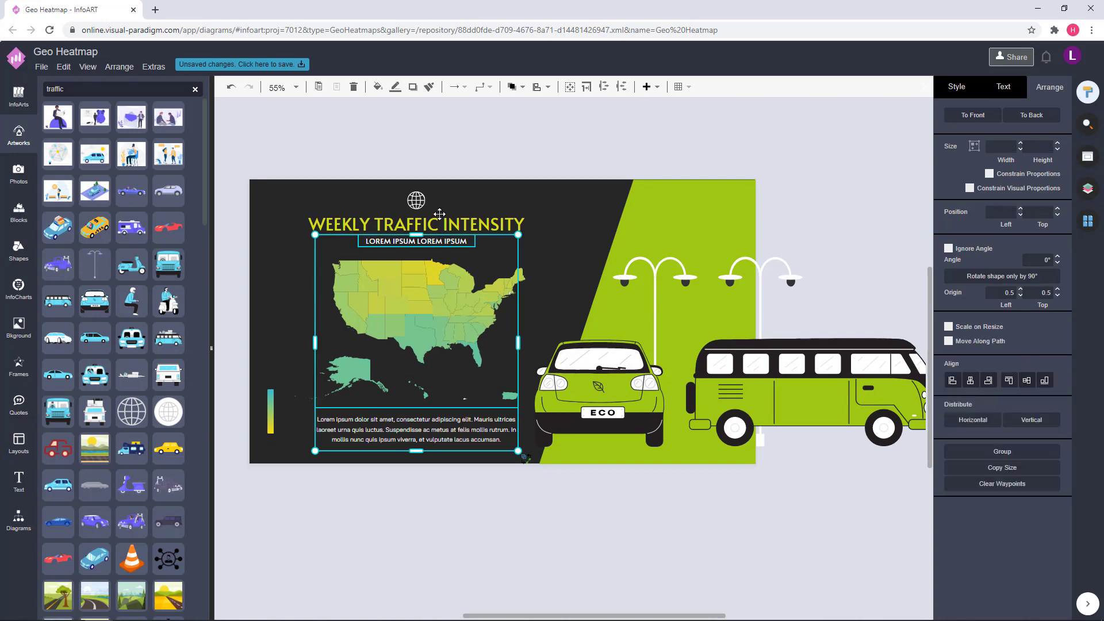
Shift the globe, title, subtitle and paragraph together slightly to the left.
click(439, 213)
drag(439, 214, 431, 214)
click(580, 157)
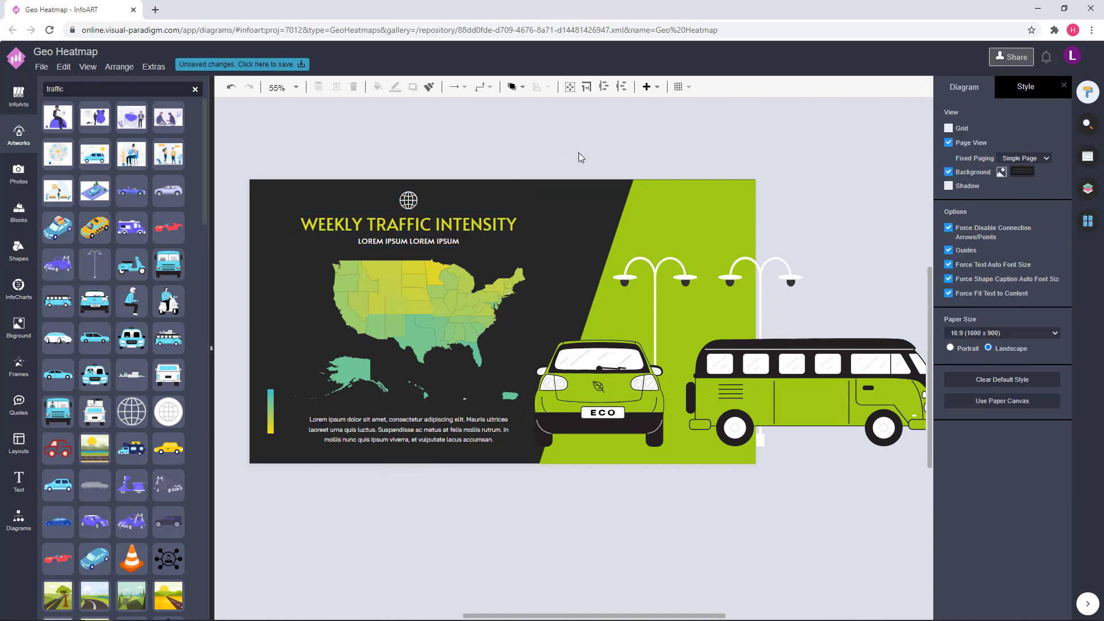
scroll(580, 157, down, 1)
Nudge the globe, title, subtitle and paragraph together slightly right to centre them around the map.
click(410, 194)
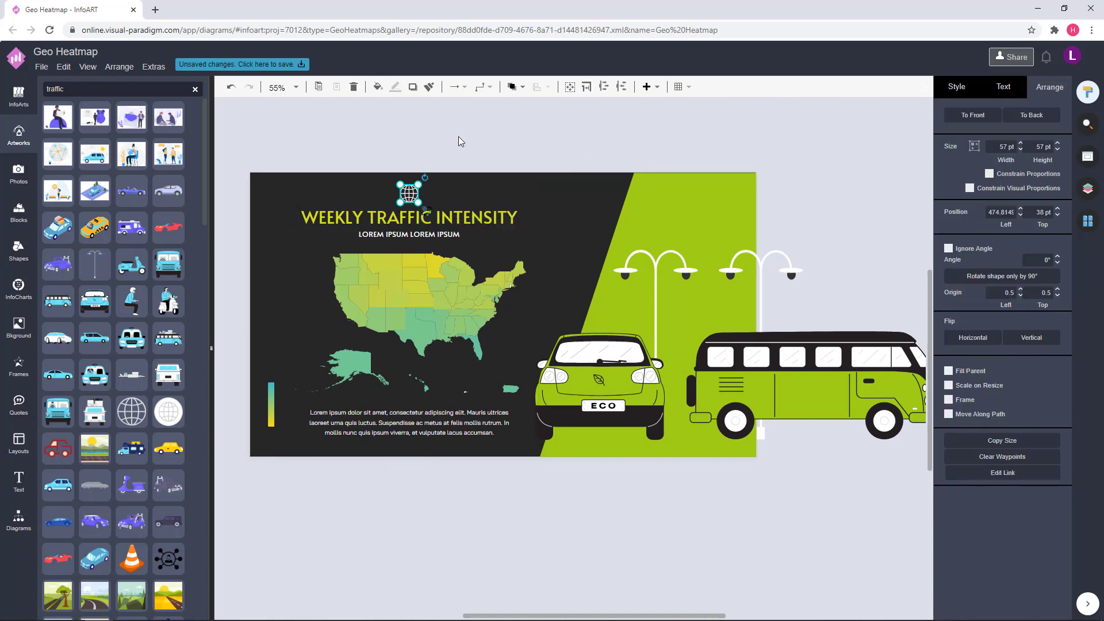
shift+click(445, 423)
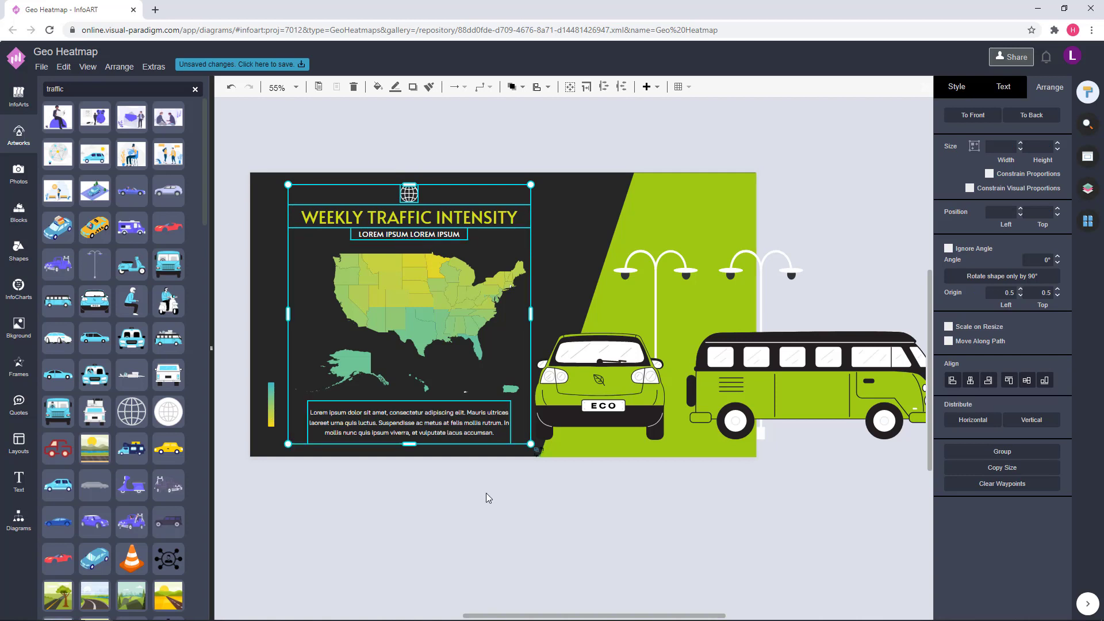
key(Right)
key(Right)
key(Right)
key(Right)
key(Right)
key(Right)
key(Right)
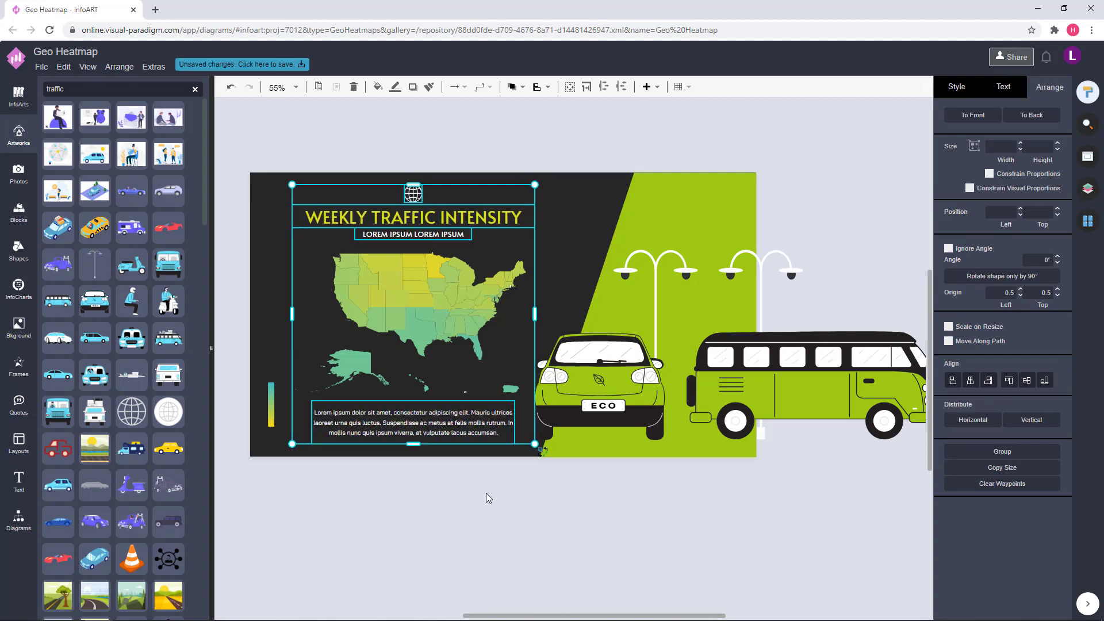
key(Right)
key(Right)
key(Right)
click(486, 493)
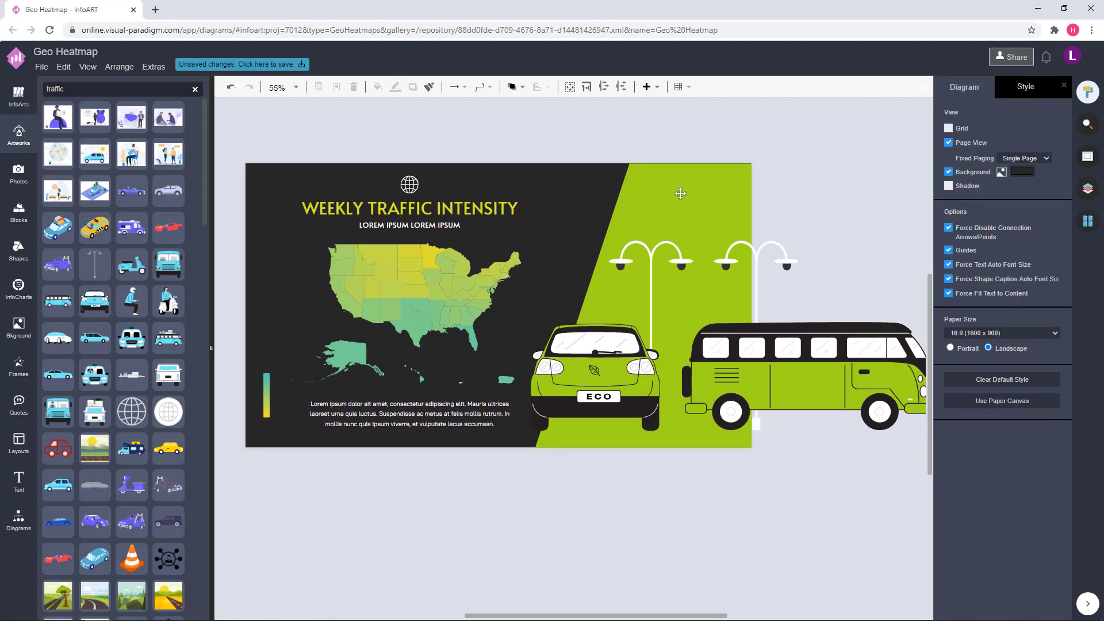
Scale the car, van and street lamps down together and shift them left, then move the second lamp slightly right.
click(593, 369)
click(840, 266)
click(593, 369)
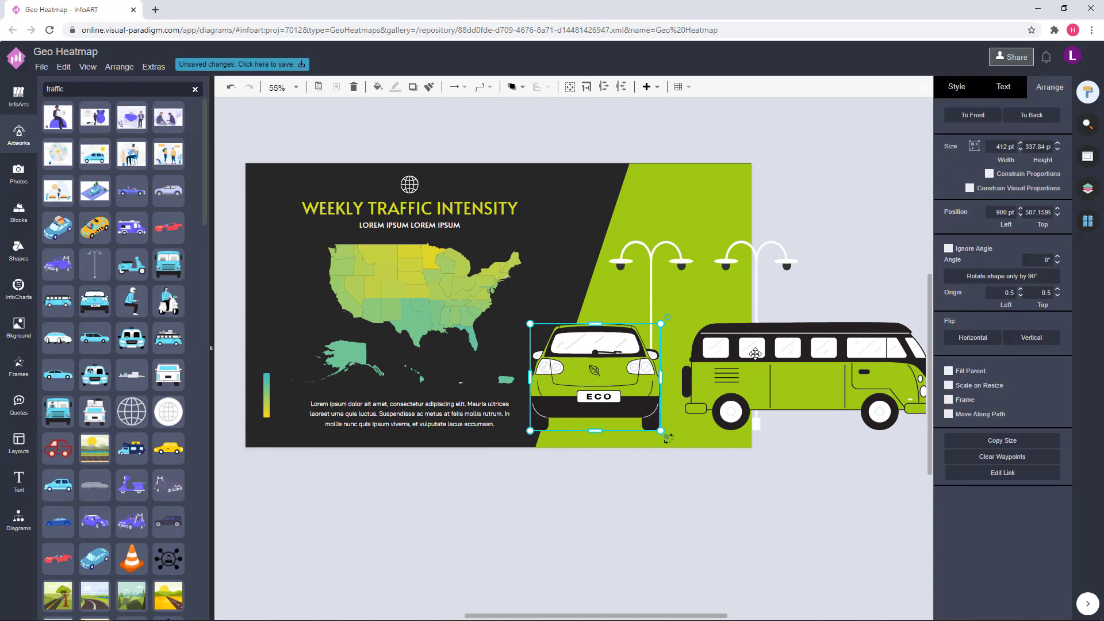
shift+click(755, 258)
drag(531, 239, 556, 268)
drag(623, 386, 605, 382)
click(841, 191)
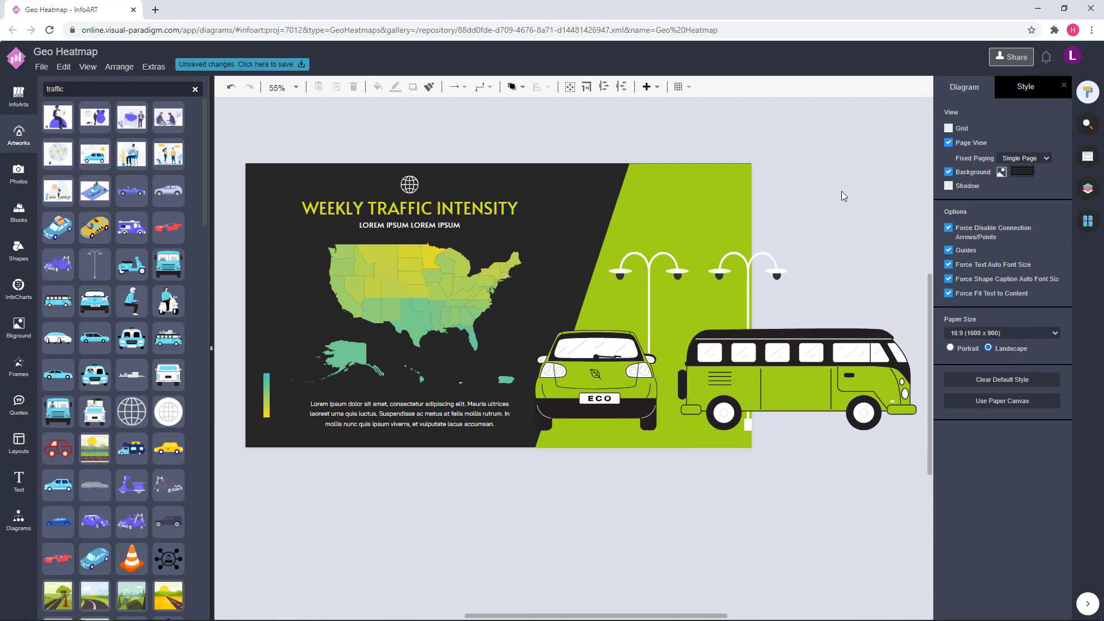
mouse_move(747, 269)
mouse_down()
mouse_move(723, 268)
mouse_move(757, 266)
mouse_up()
click(829, 226)
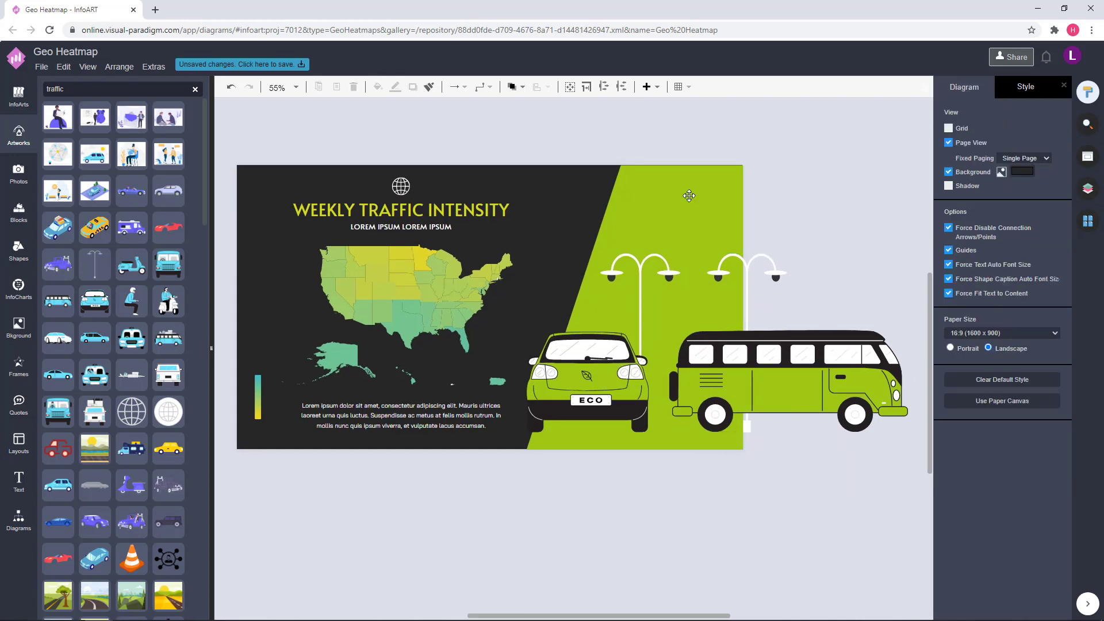
Shrink the US heatmap chart slightly in width and height so it sits between the subtitle and paragraph.
drag(242, 137, 550, 251)
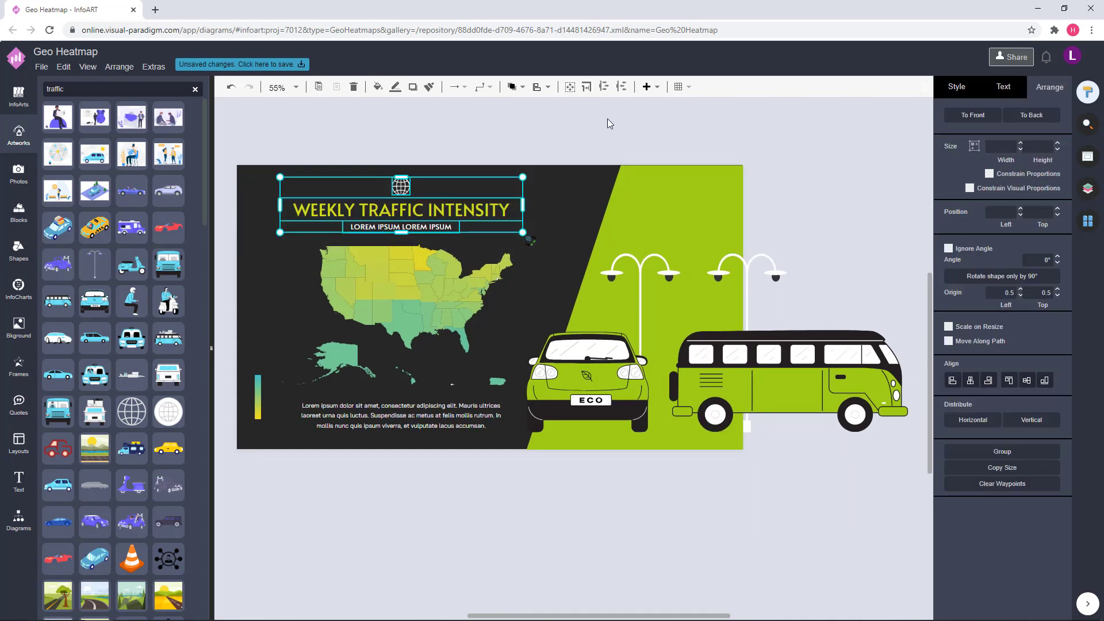
click(607, 118)
drag(507, 522, 506, 503)
click(434, 268)
click(442, 473)
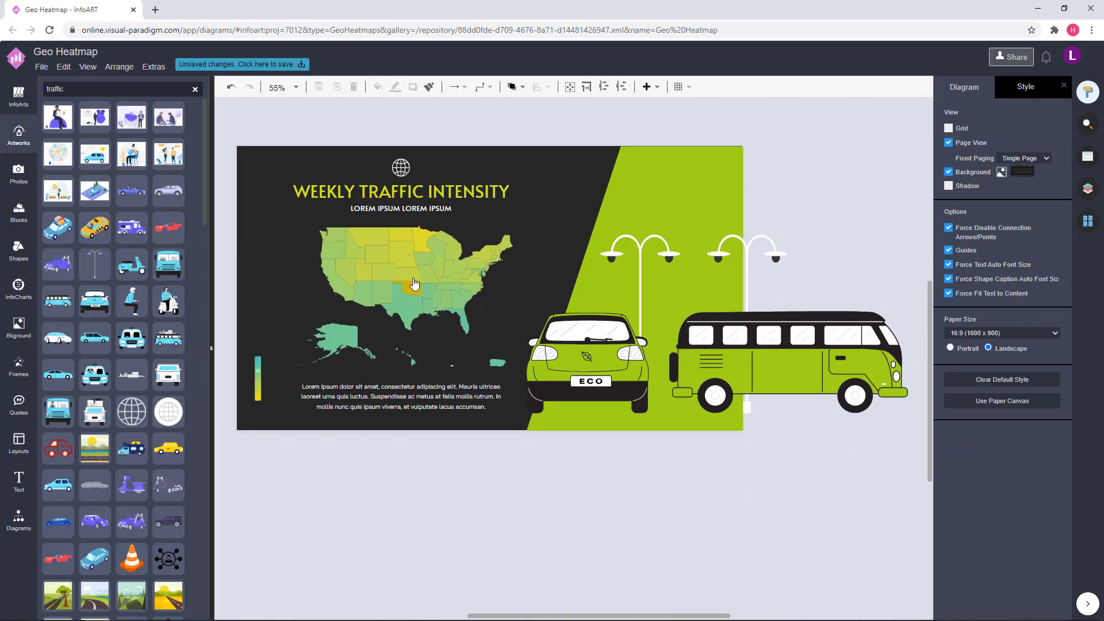
click(527, 187)
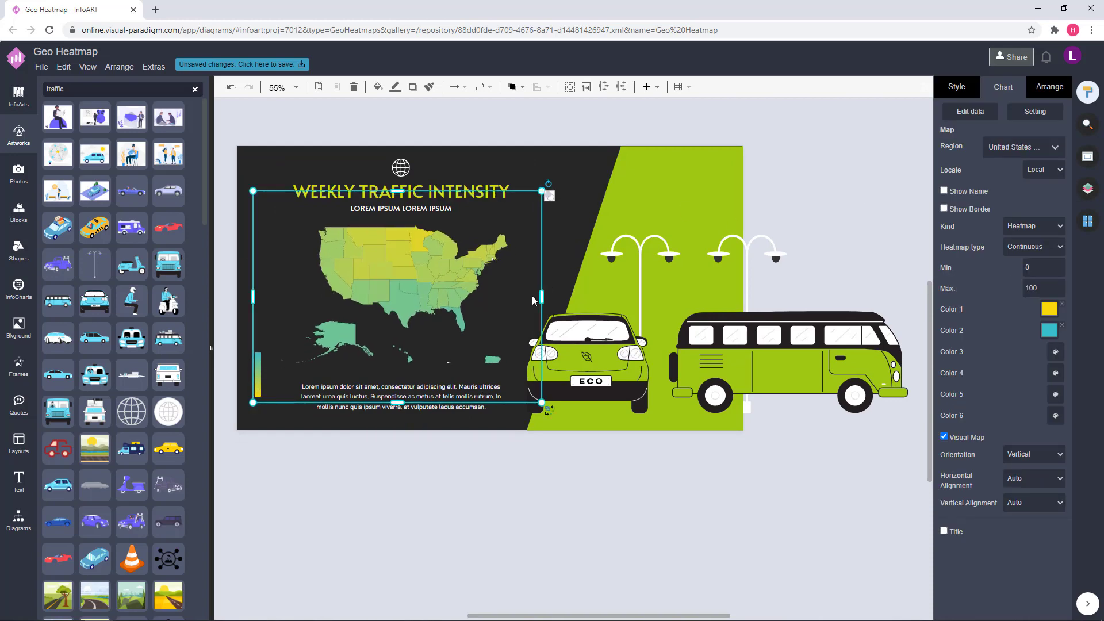
click(768, 212)
click(415, 264)
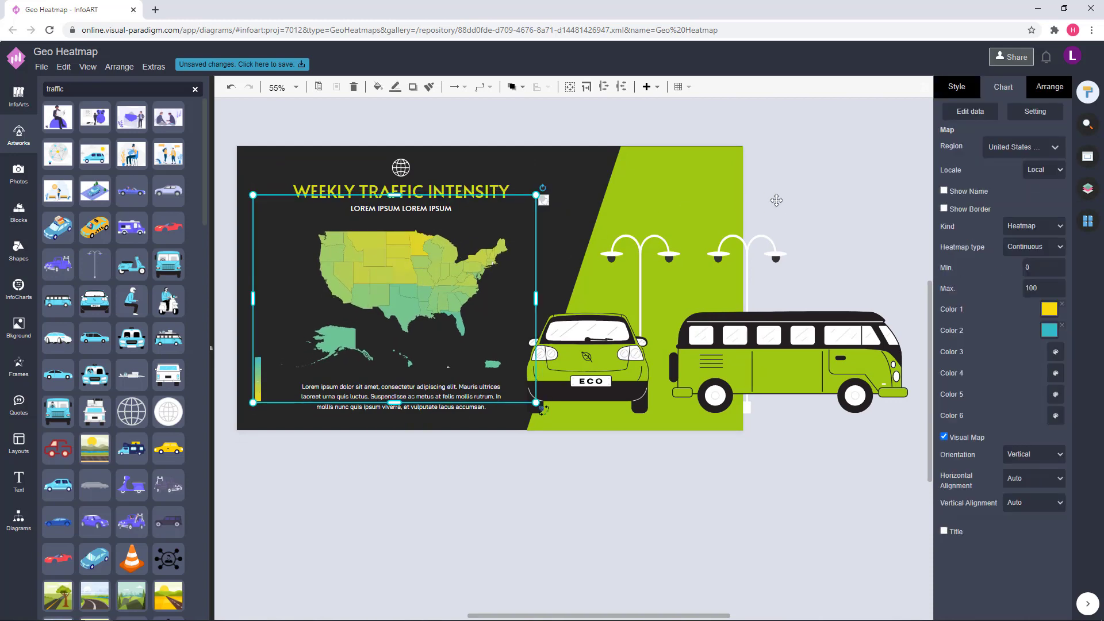
click(819, 180)
Copy the paragraph to the upper part of the lime block, narrow its text box and align the text right.
drag(419, 398, 701, 195)
drag(531, 185, 622, 184)
click(702, 183)
click(702, 183)
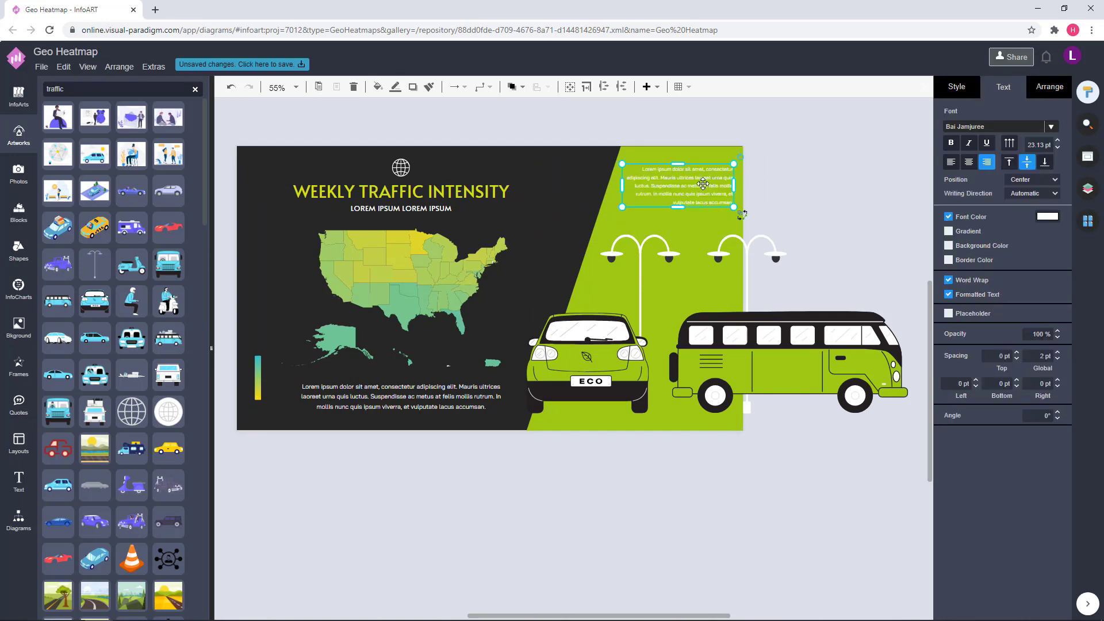
click(700, 183)
Delete the last sentence of the copied paragraph so the text ends with "rutrum.".
scroll(682, 172, up, 4)
click(693, 221)
double_click(694, 222)
drag(622, 217, 790, 237)
double_click(688, 219)
click(623, 219)
key(BackSpace)
click(847, 210)
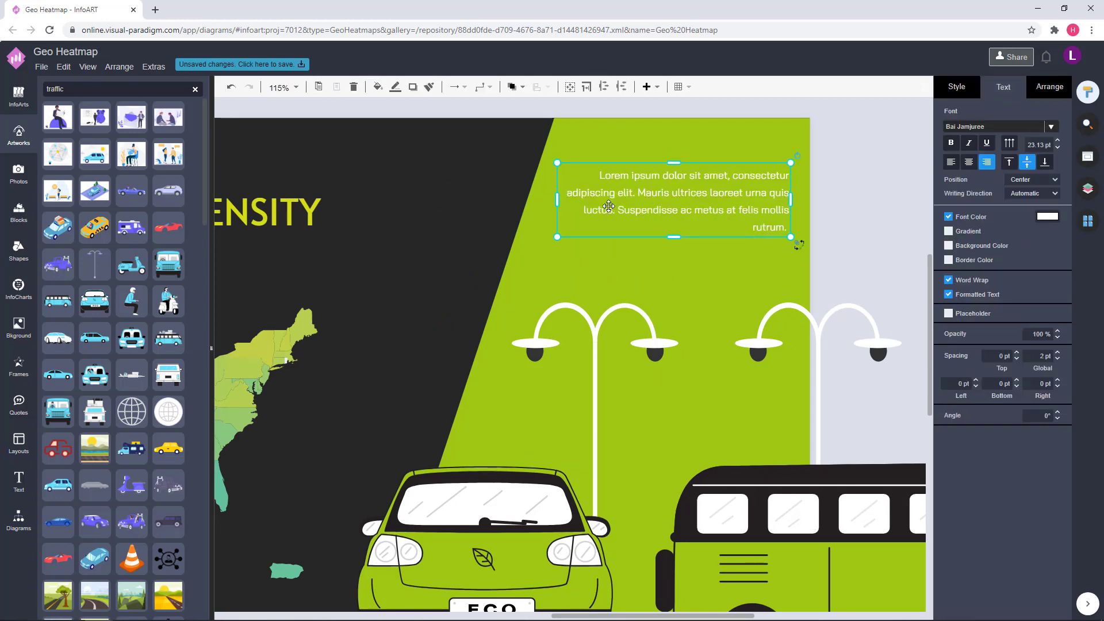
Enlarge the copied paragraph's text box and move the text slightly down within the lime block.
drag(555, 201, 546, 201)
drag(670, 238, 671, 265)
click(848, 218)
scroll(848, 218, down, 4)
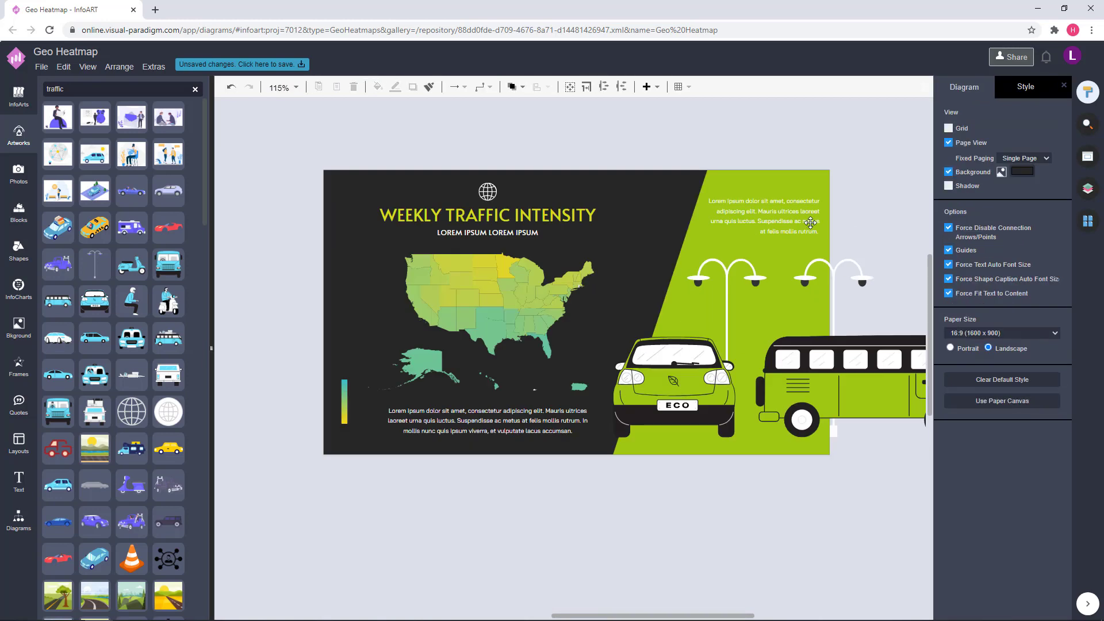
double_click(817, 229)
double_click(808, 231)
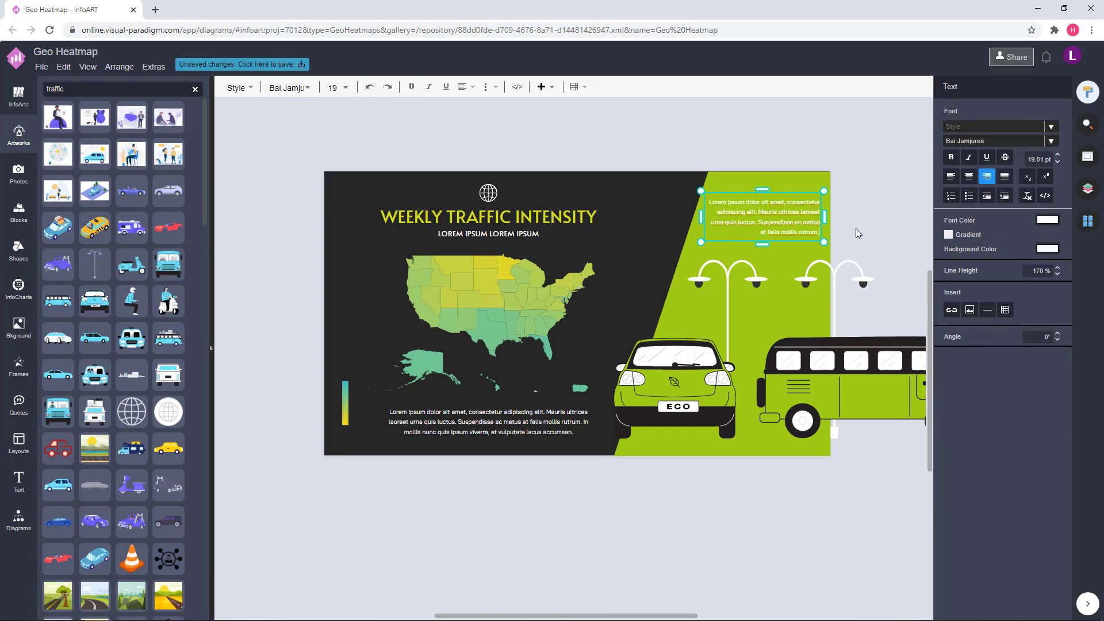
click(861, 203)
click(819, 146)
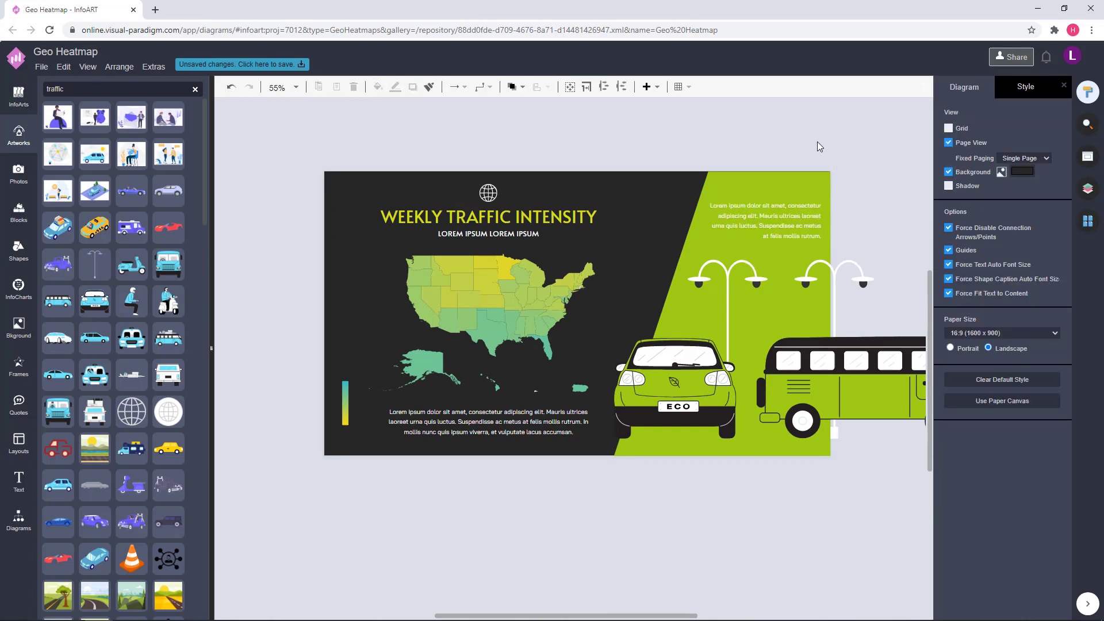
Move the upper end of the lime block's slanted edge slightly left and raise the copied paragraph a little.
click(691, 240)
drag(687, 241, 677, 240)
click(719, 118)
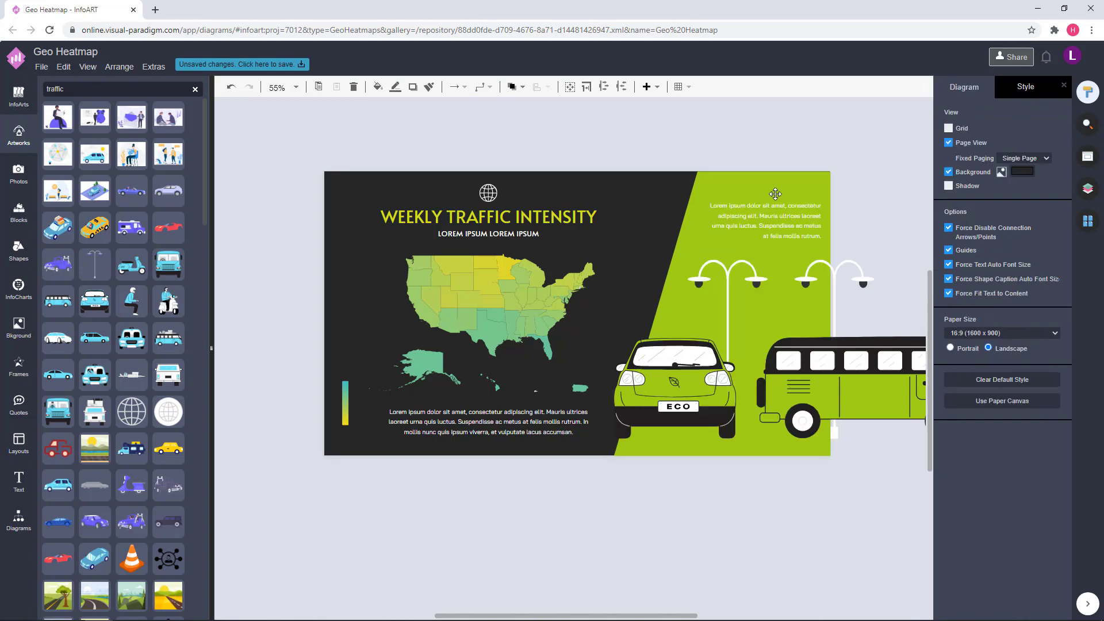
drag(791, 222, 792, 219)
click(781, 148)
Fit the upper edge of the lime block exactly to the page edge.
scroll(781, 147, up, 5)
click(742, 221)
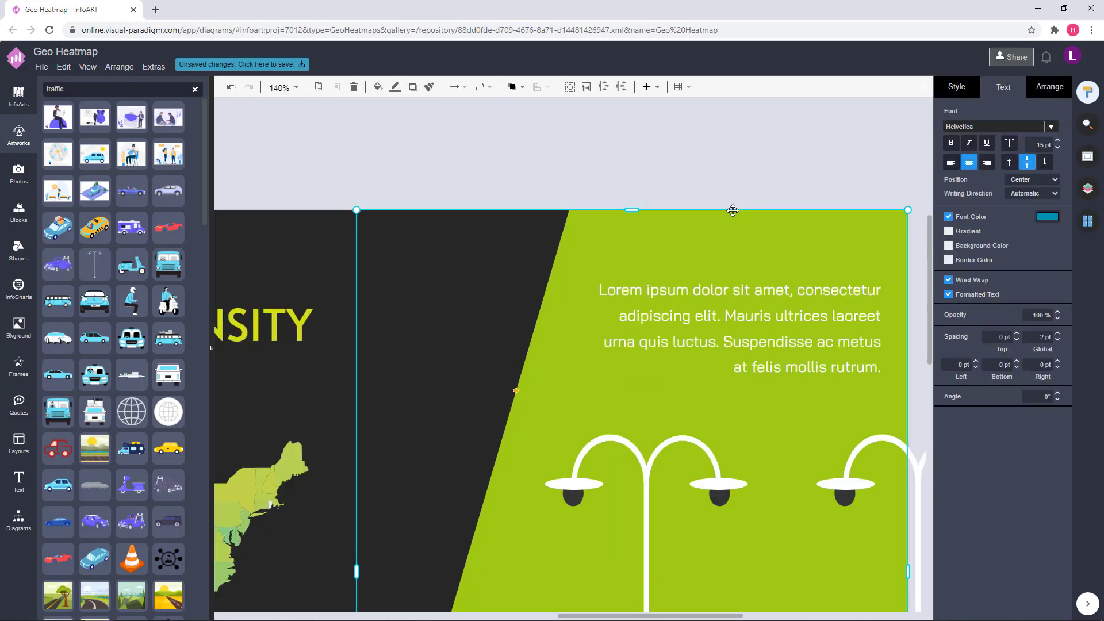
drag(631, 211, 631, 210)
click(689, 180)
scroll(688, 180, down, 5)
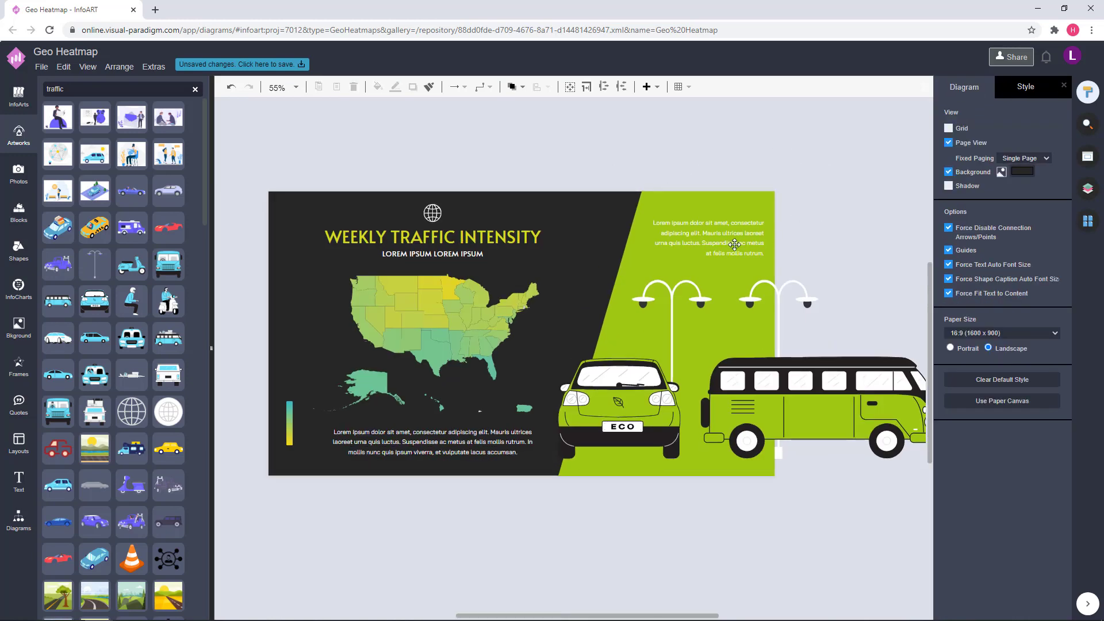
Lower the copied paragraph slightly and place a right-aligned copy of the subtitle above it as a heading.
drag(735, 244, 734, 247)
click(800, 234)
drag(467, 254, 745, 214)
click(801, 193)
click(746, 214)
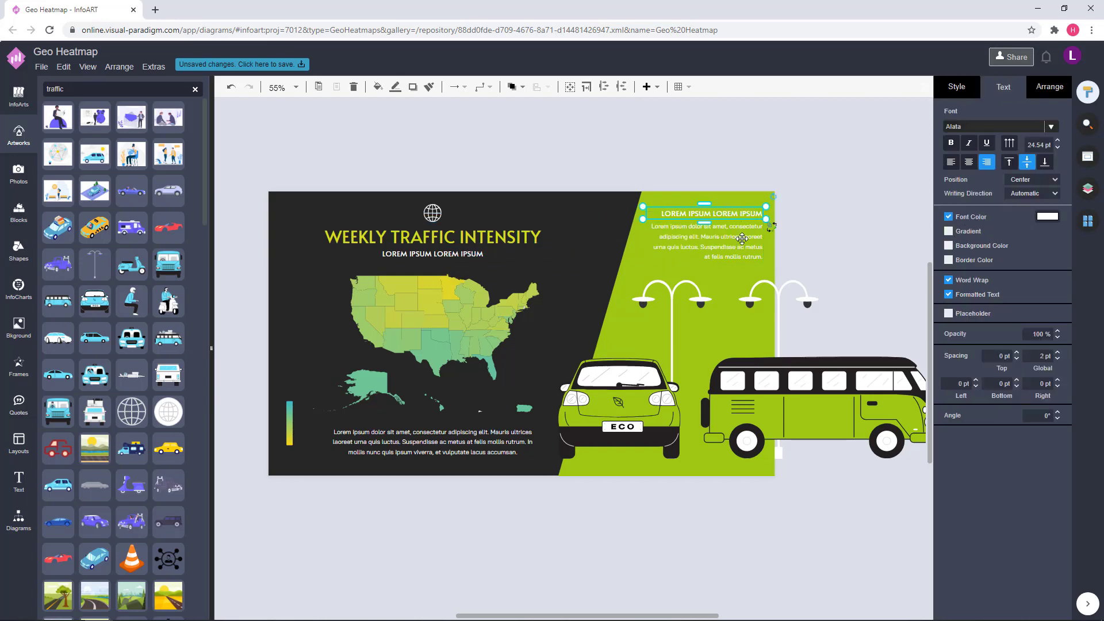
Move the new heading and its paragraph together slightly down in the lime block.
click(824, 222)
click(743, 236)
shift+click(752, 214)
drag(742, 235, 741, 239)
click(802, 227)
click(754, 218)
click(825, 209)
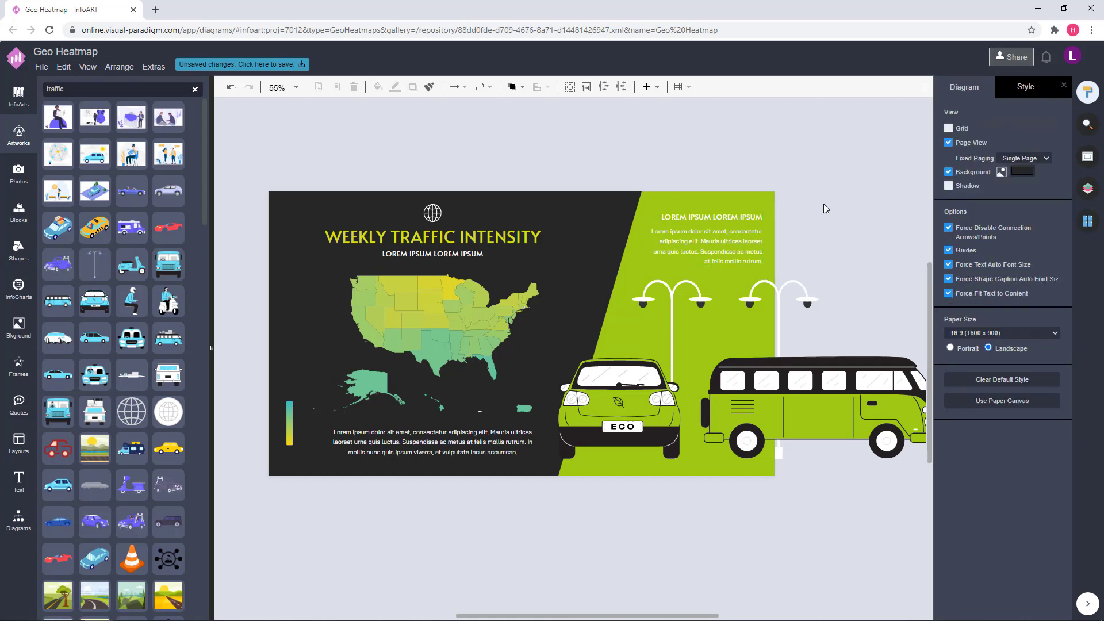
Move the heading and paragraph in the lime block together slightly up and left.
click(748, 217)
shift+click(762, 244)
key(Up)
key(Up)
key(Up)
key(Up)
key(Up)
key(Up)
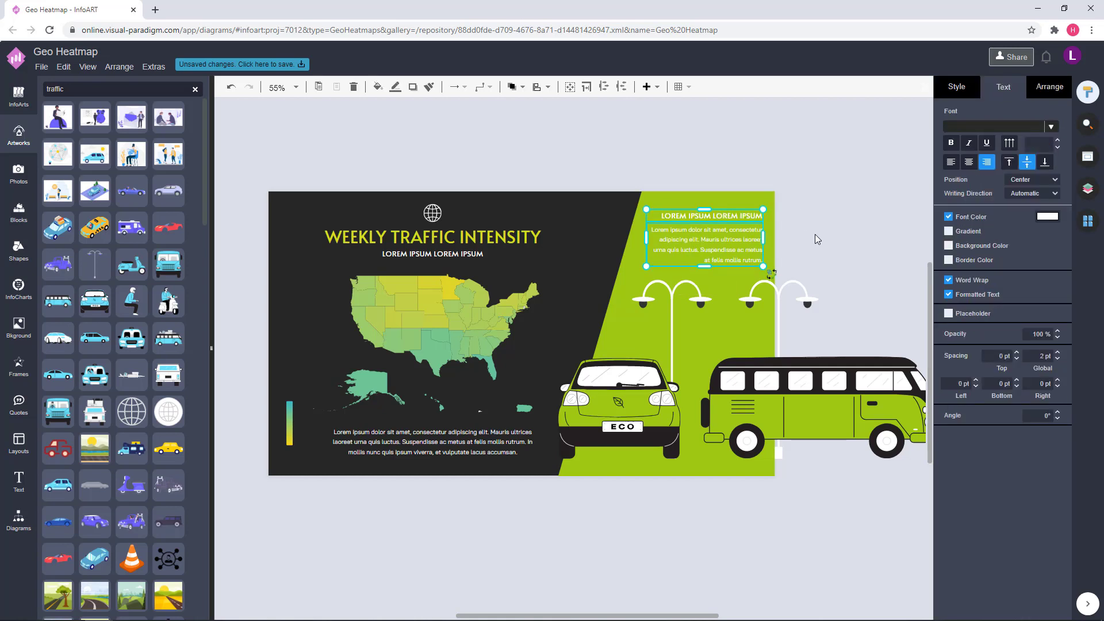
click(810, 227)
drag(809, 266, 627, 188)
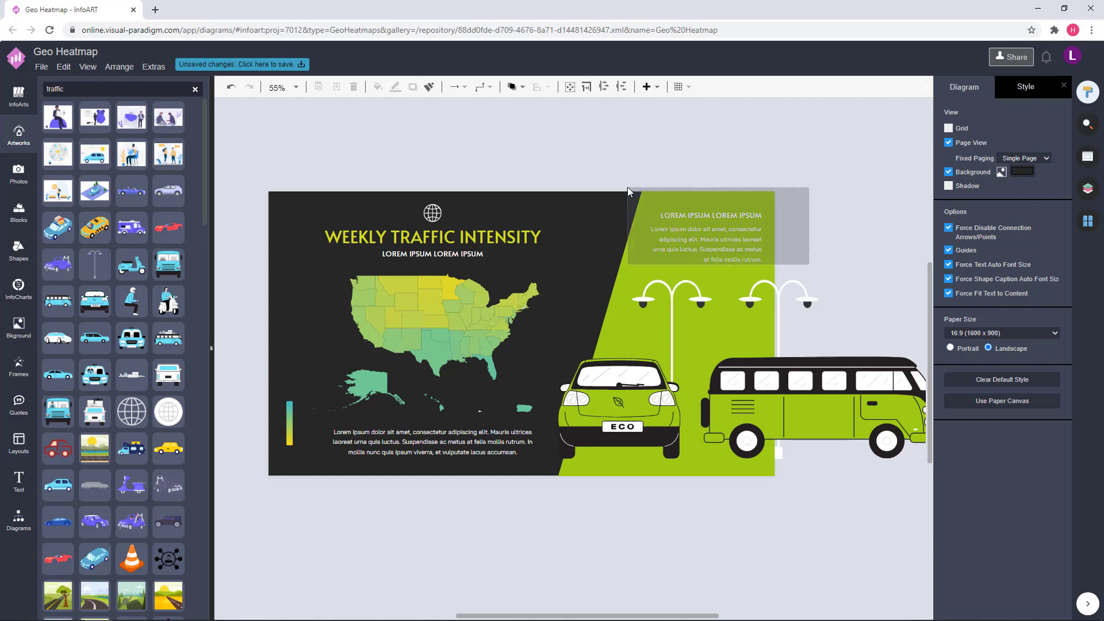
click(822, 232)
Try to widen the lime block toward the heatmap.
click(604, 289)
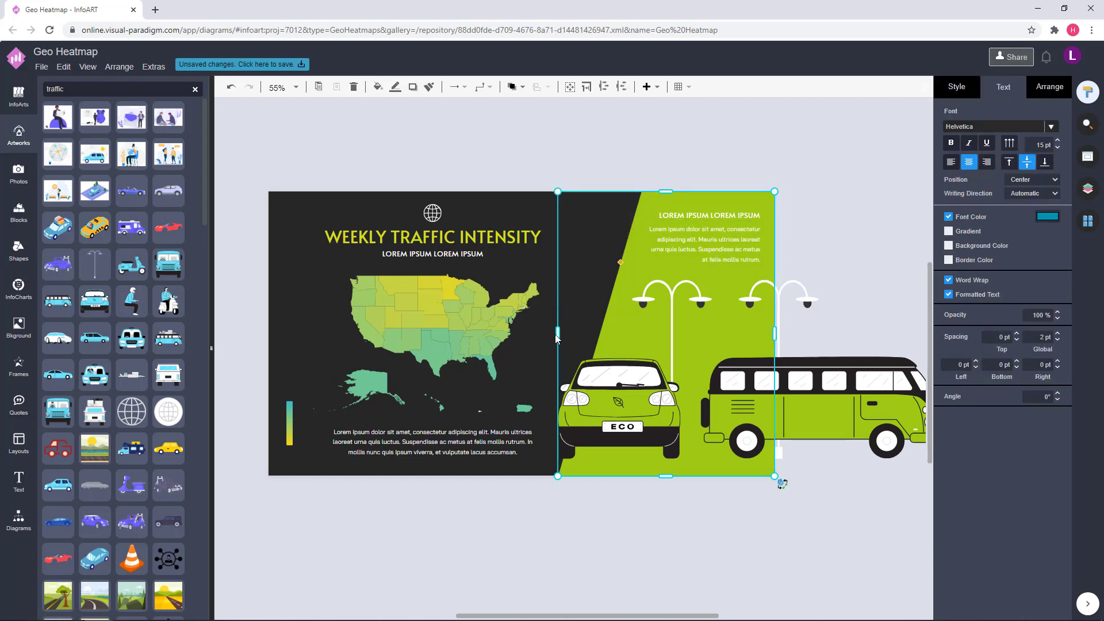
drag(556, 334, 535, 333)
click(805, 235)
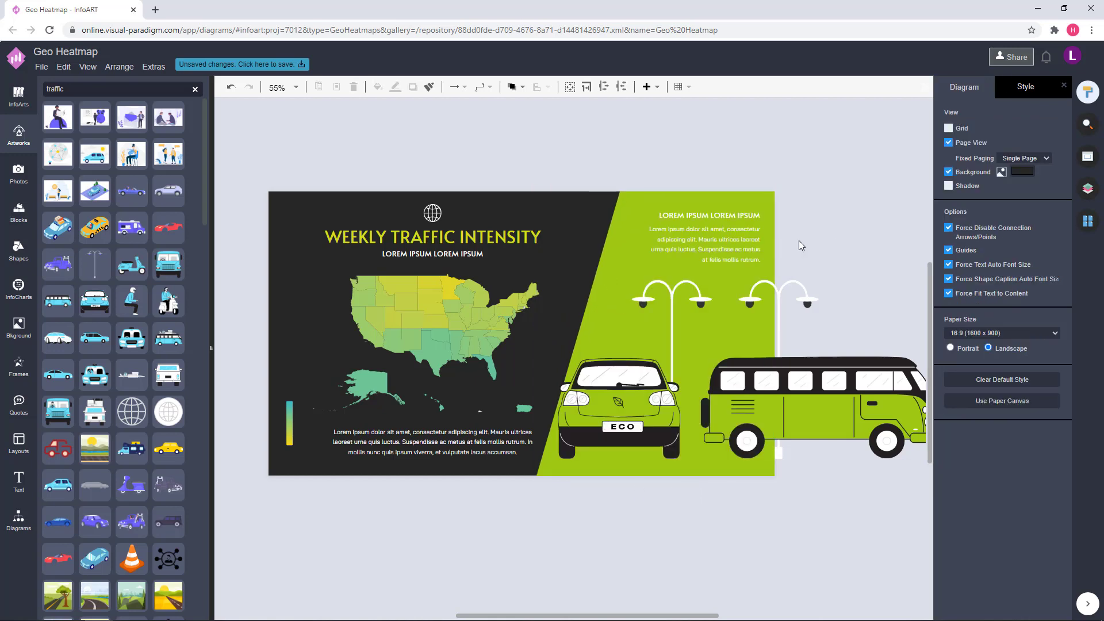
key(ctrl+z)
Move the green car and the lamp behind it slightly left by about the same distance.
drag(616, 400, 601, 401)
click(803, 274)
drag(673, 301, 659, 302)
click(801, 274)
click(778, 307)
click(832, 339)
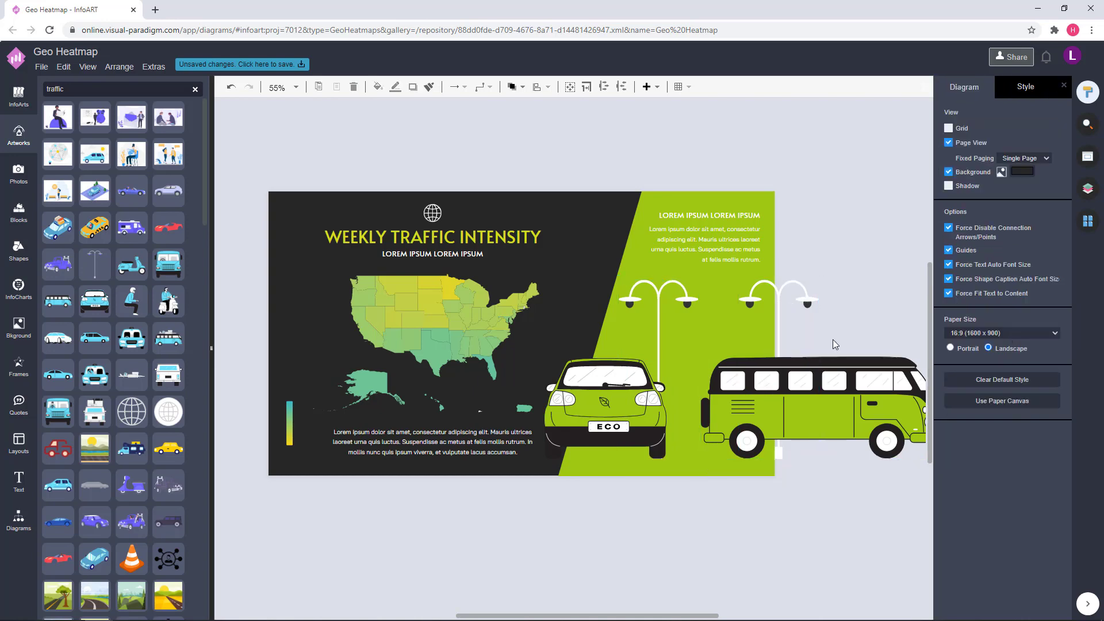
Move the bus slightly left and scale it down to 745 x 317.86.
drag(829, 392, 816, 394)
click(874, 289)
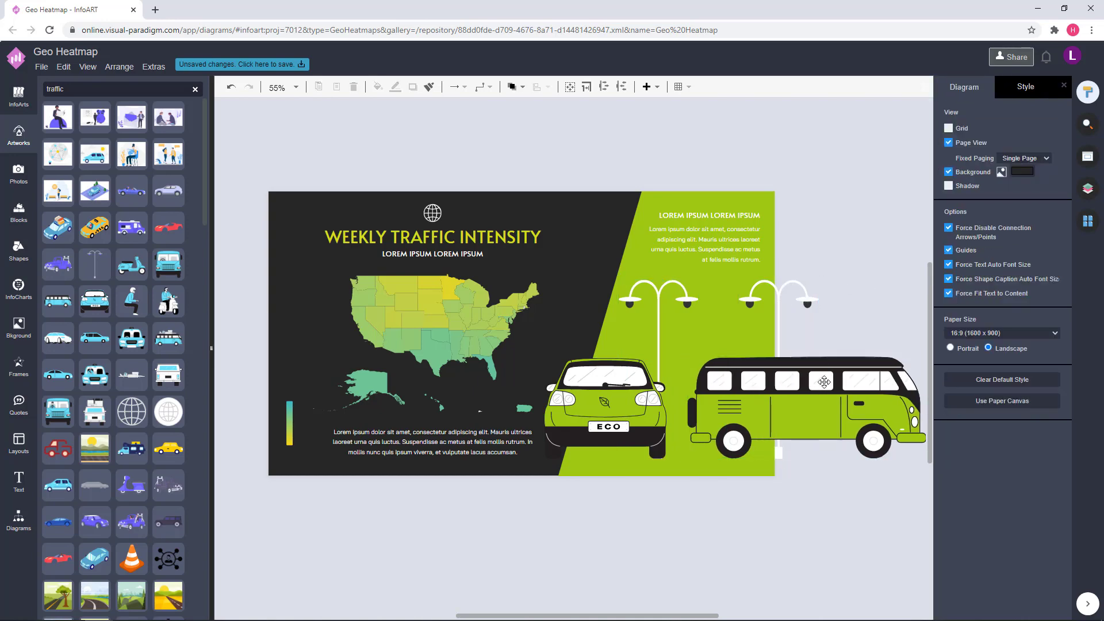
click(871, 367)
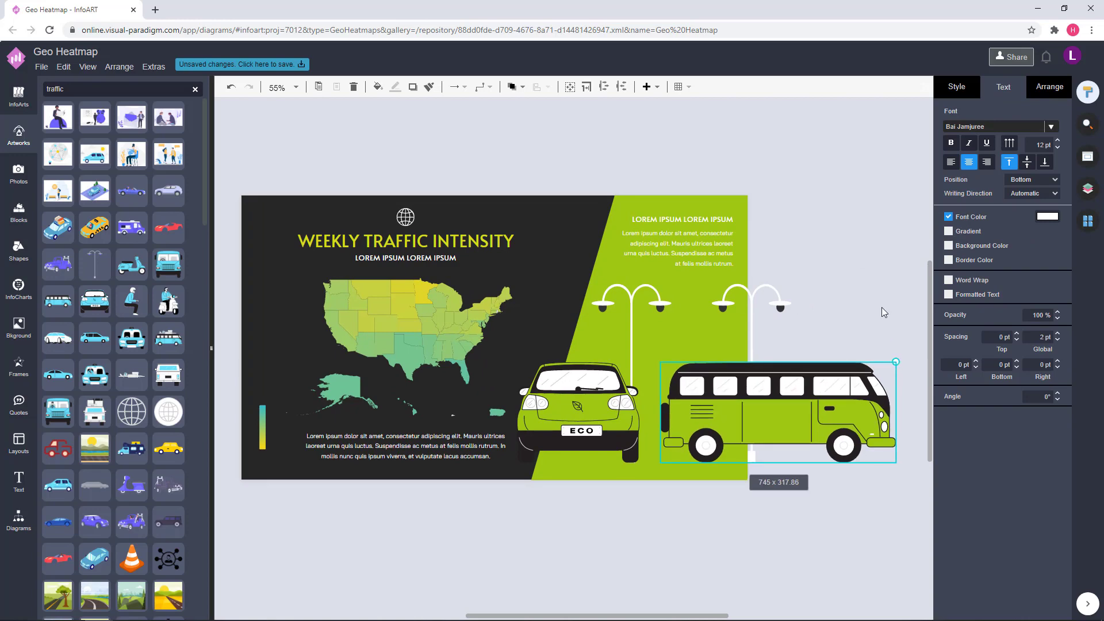
click(881, 308)
drag(785, 266, 556, 170)
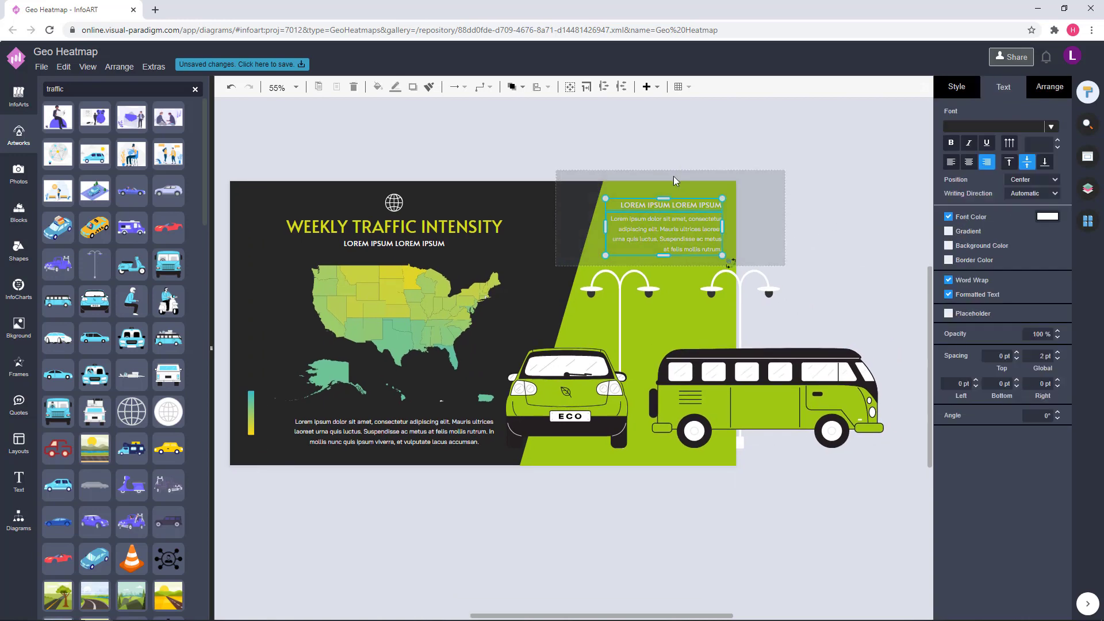
drag(235, 161, 541, 284)
click(538, 196)
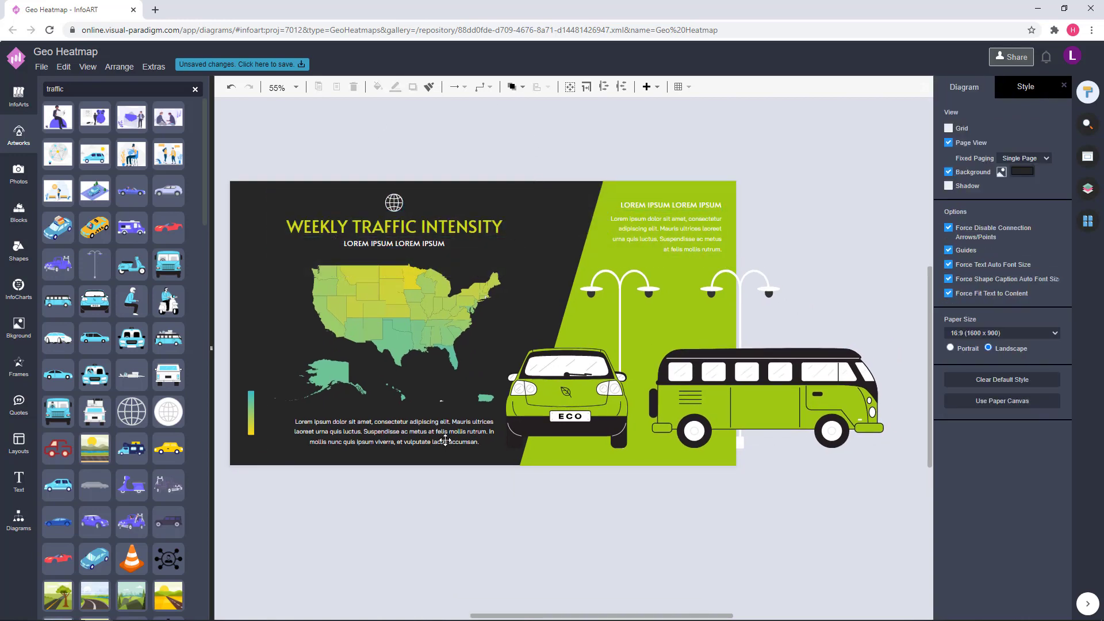
Try to narrow the caption paragraph below the heatmap.
click(445, 439)
drag(495, 431, 488, 431)
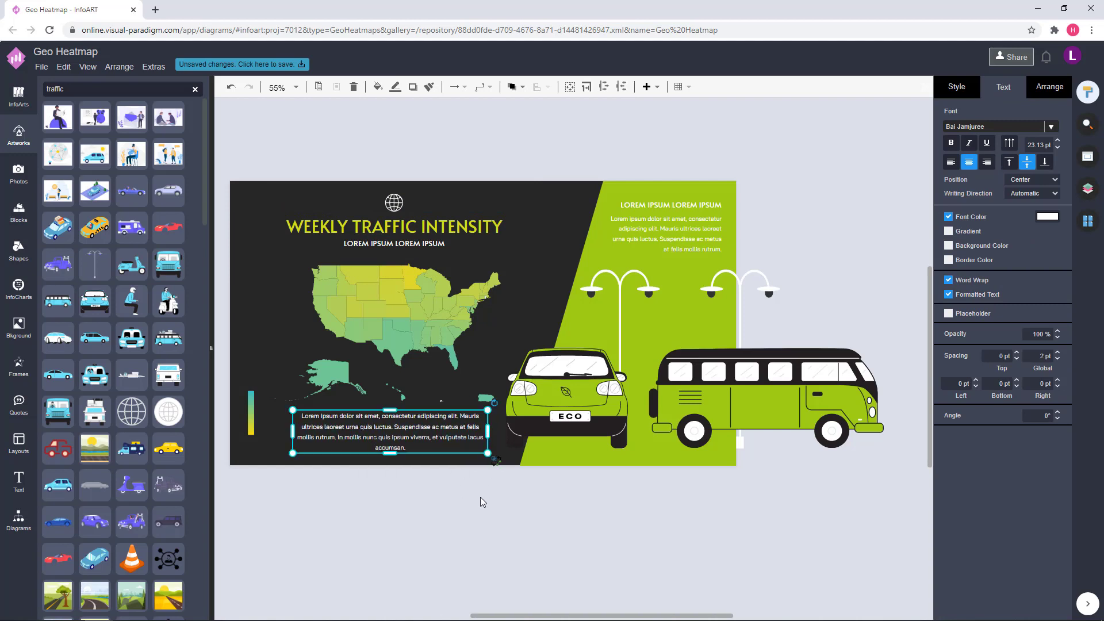
key(ctrl+z)
click(480, 498)
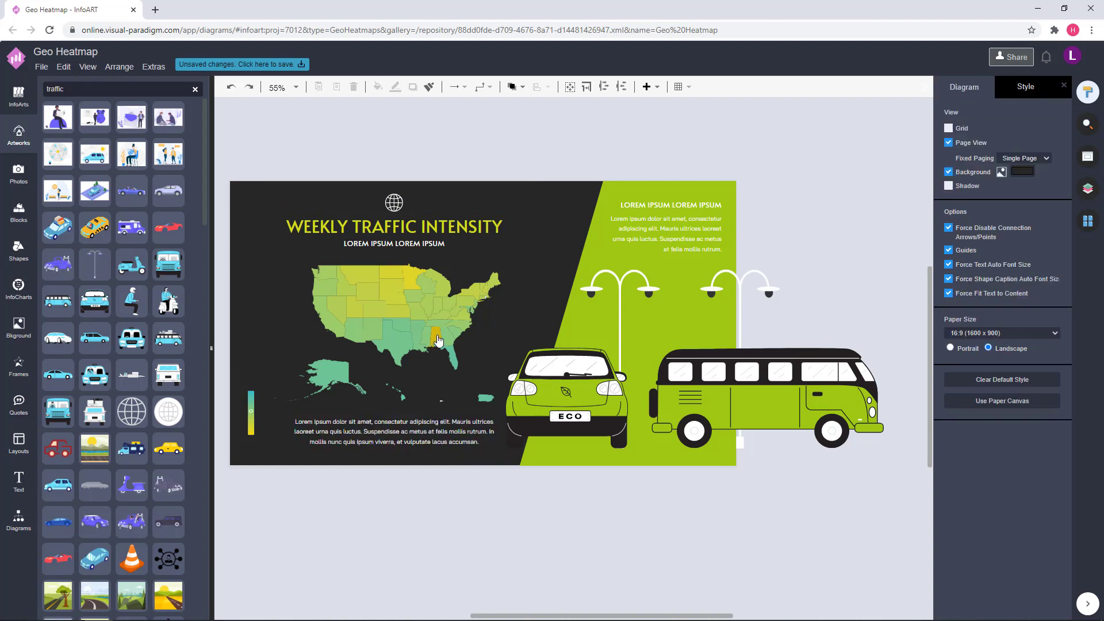
Scale the US heatmap down slightly from its upper-right corner.
click(525, 230)
drag(526, 230, 522, 234)
click(564, 153)
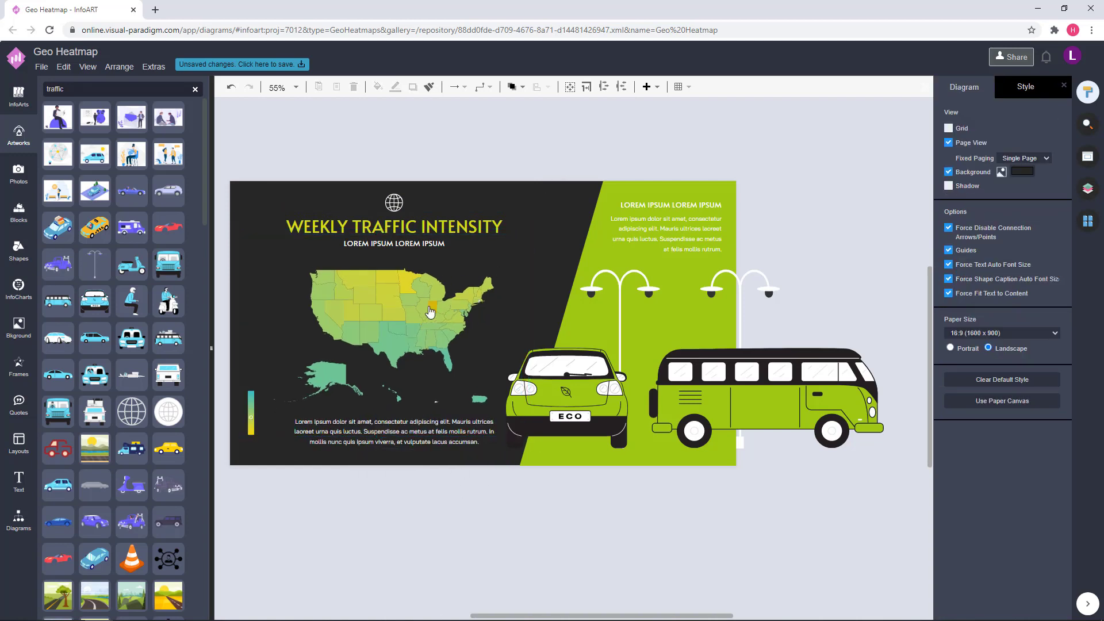
click(428, 310)
click(820, 233)
click(399, 289)
click(544, 137)
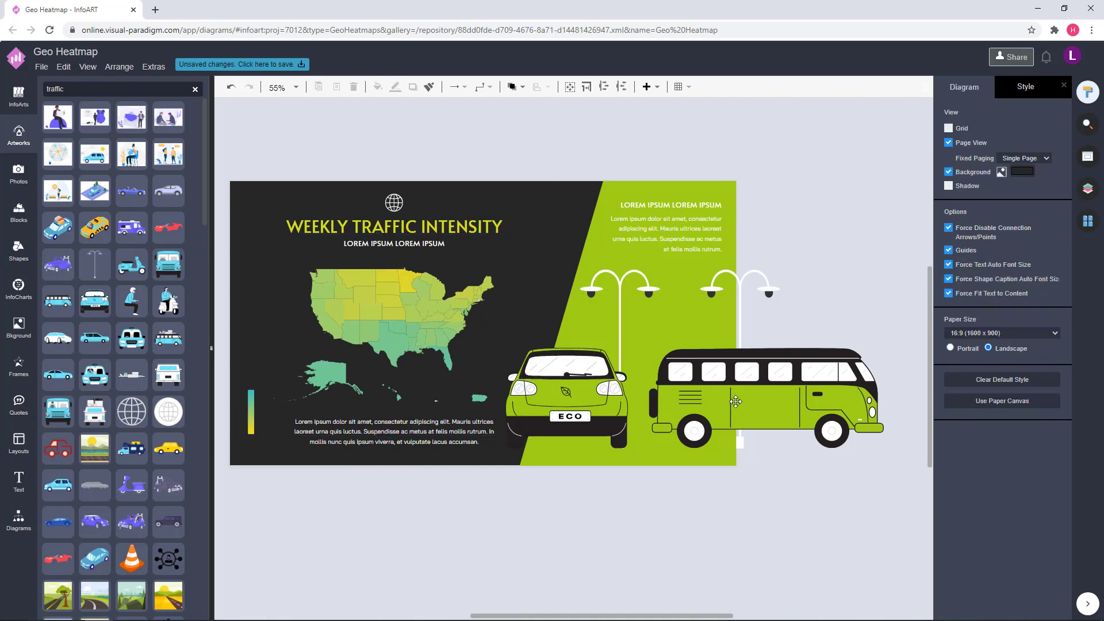
Scale the car, the bus and both street lamps down slightly together from their upper-right corner.
click(615, 398)
shift+click(649, 302)
shift+click(706, 368)
drag(883, 269, 864, 279)
click(871, 221)
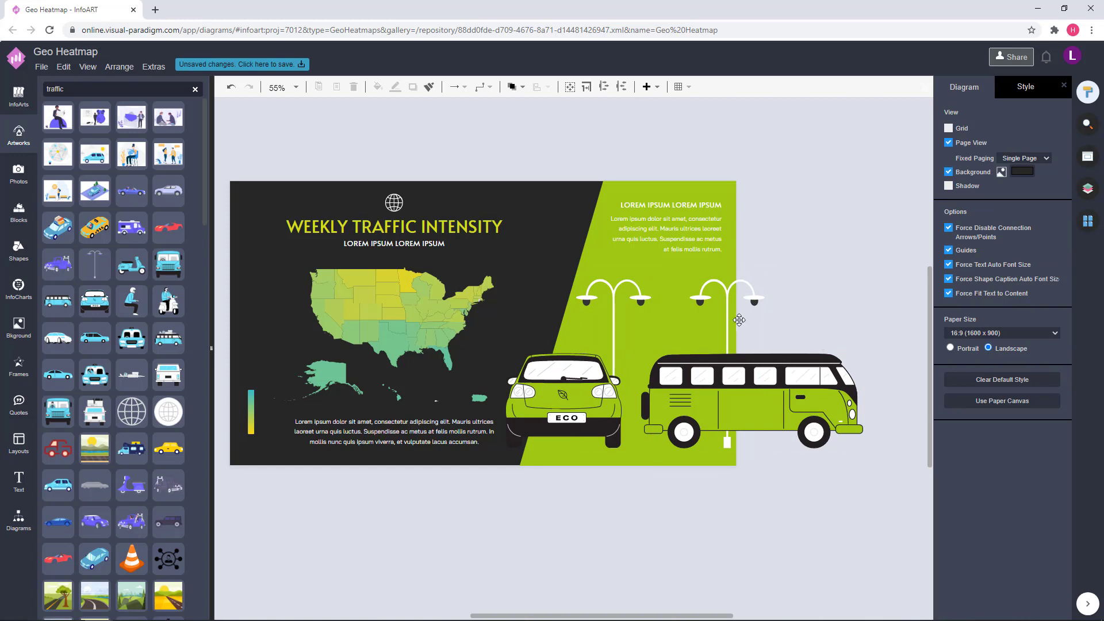
Move the street lamp behind the bus slightly left.
click(730, 303)
click(803, 307)
drag(730, 303, 726, 303)
click(372, 144)
Place a small block shape over the foot of the lamp behind the bus and fill it with the background's lime green.
click(17, 249)
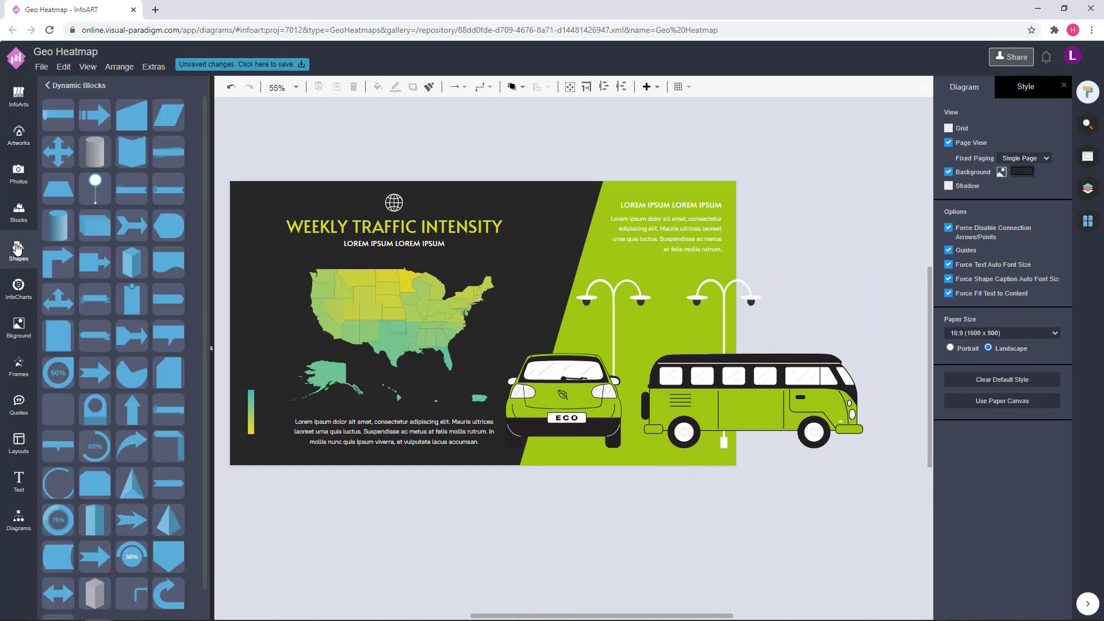
drag(348, 170, 735, 431)
click(1046, 167)
click(1043, 382)
click(1064, 429)
Bring the bus and the lamp behind it in front of the small lime patch.
shift+click(798, 389)
click(797, 381)
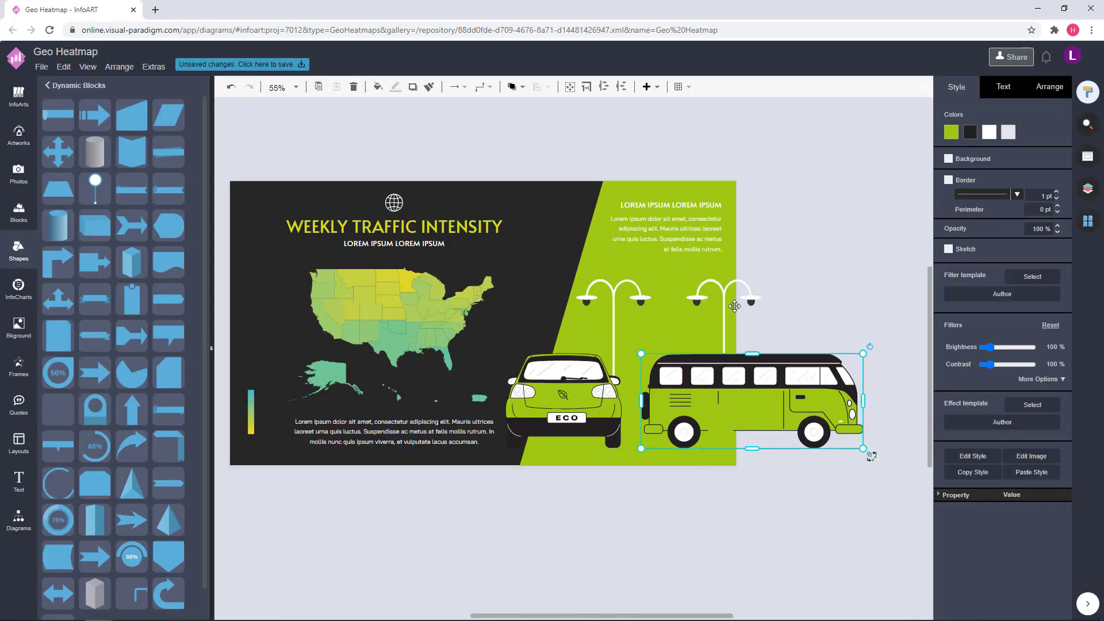
shift+click(723, 287)
click(519, 87)
click(519, 108)
click(480, 109)
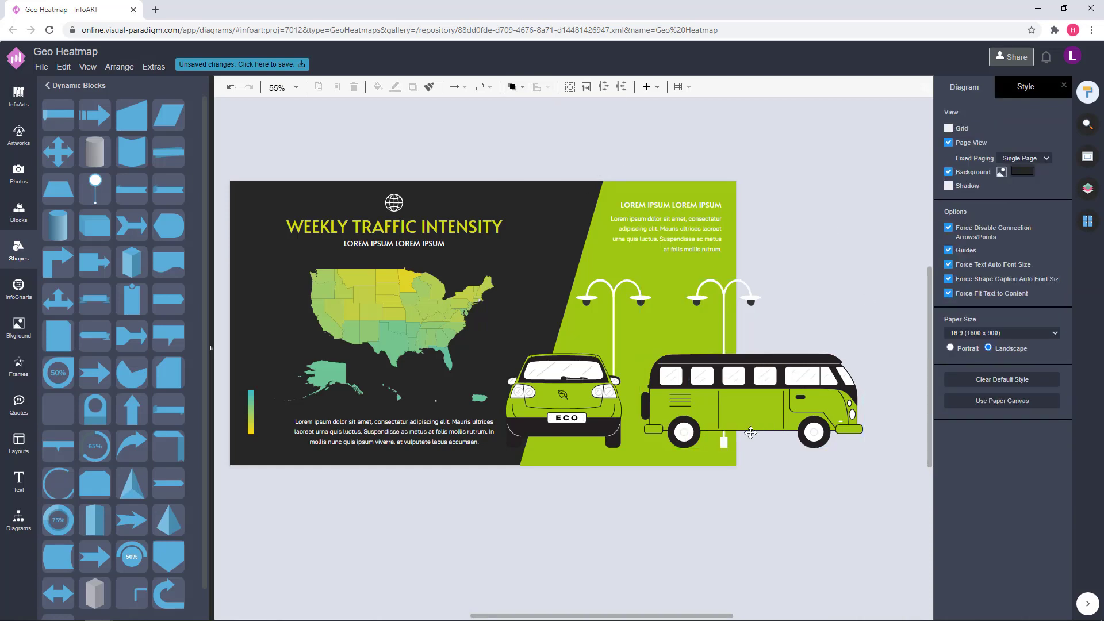
Fit the lime patch over the lamp's foot below the bus and bring the patch to the front.
click(731, 445)
drag(730, 453, 729, 455)
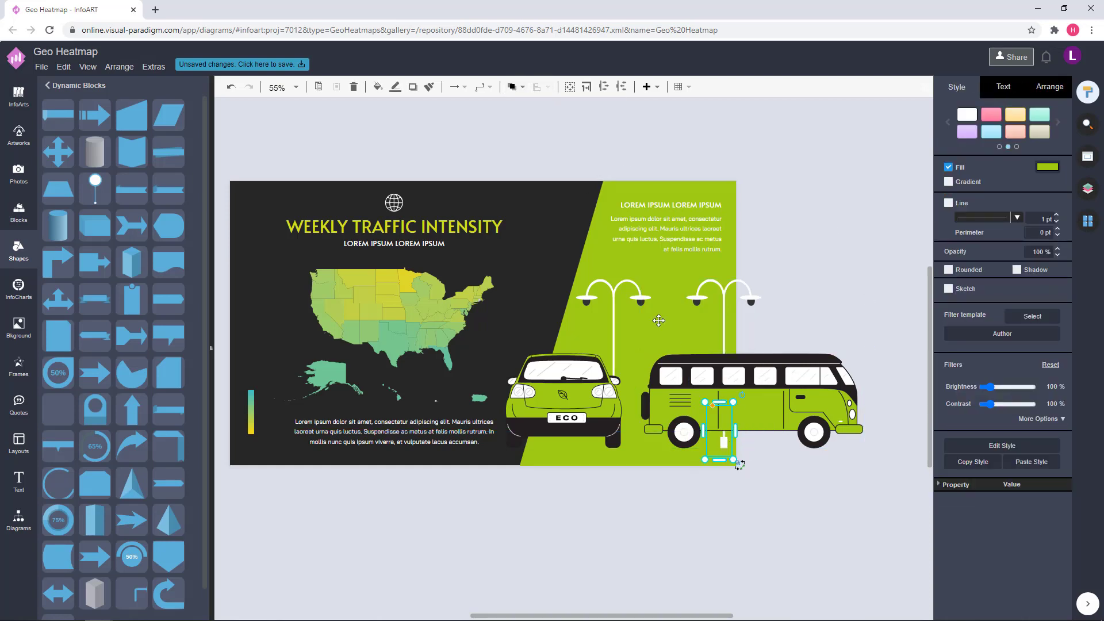
click(511, 90)
click(522, 108)
click(811, 201)
Bring the bus in front of the lime patch.
click(797, 380)
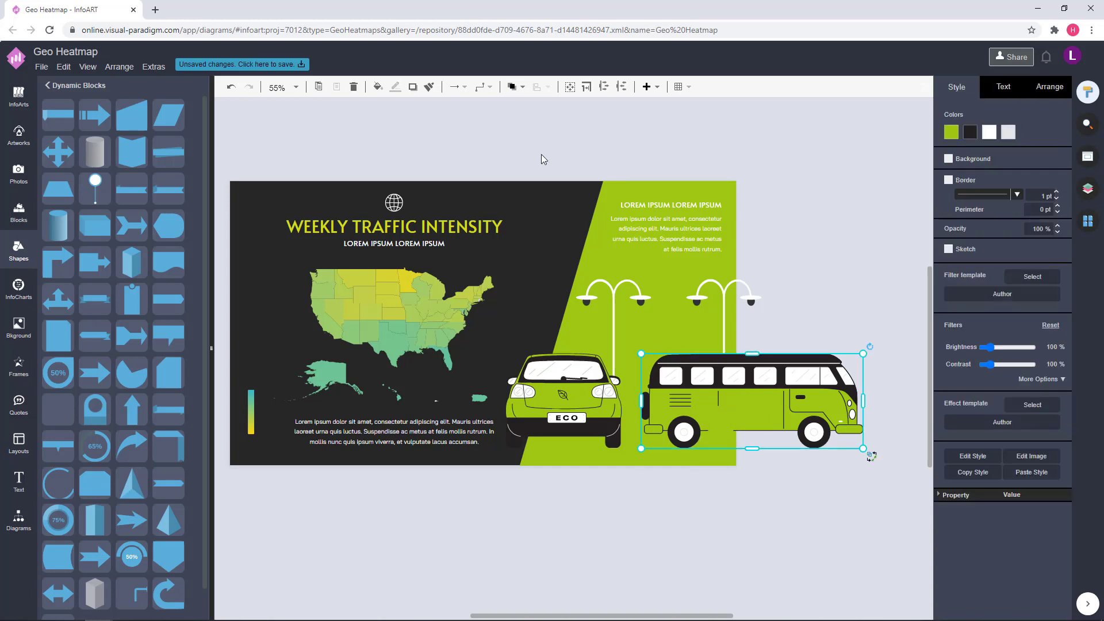
click(510, 91)
click(531, 108)
click(809, 174)
Nudge the lamp behind the bus together with its lime patch slightly left.
click(724, 295)
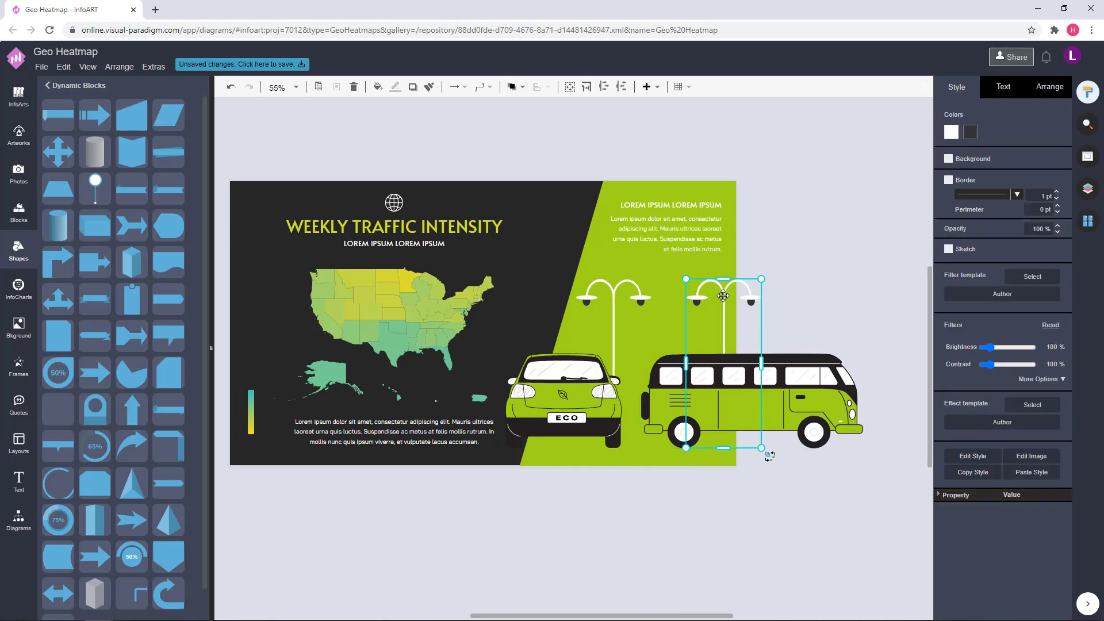
click(730, 449)
shift+click(725, 316)
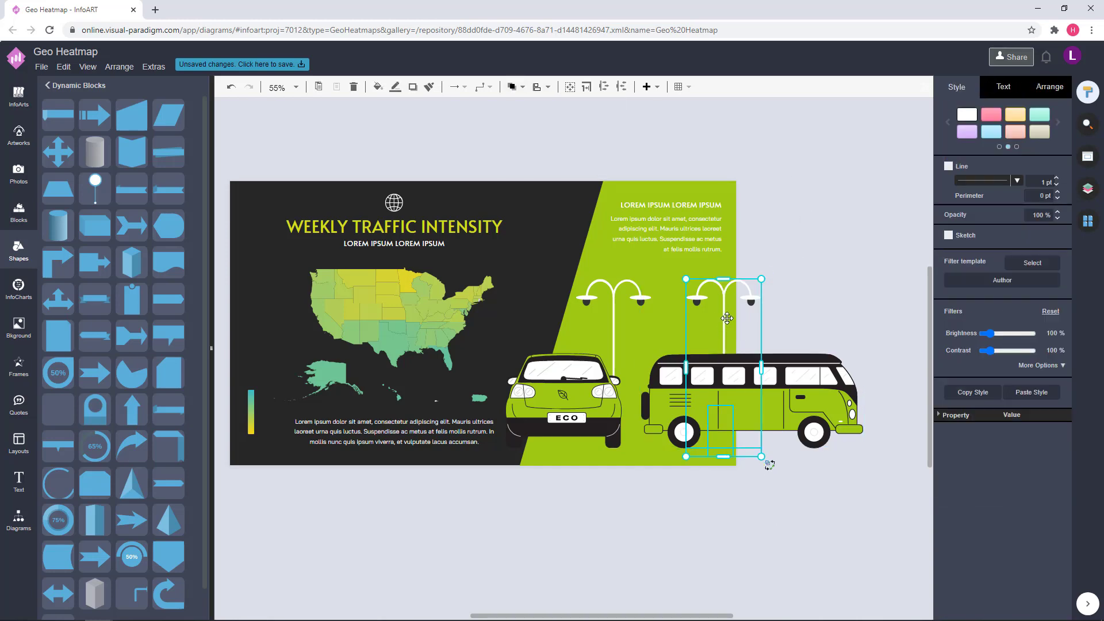
drag(727, 317, 718, 319)
click(828, 267)
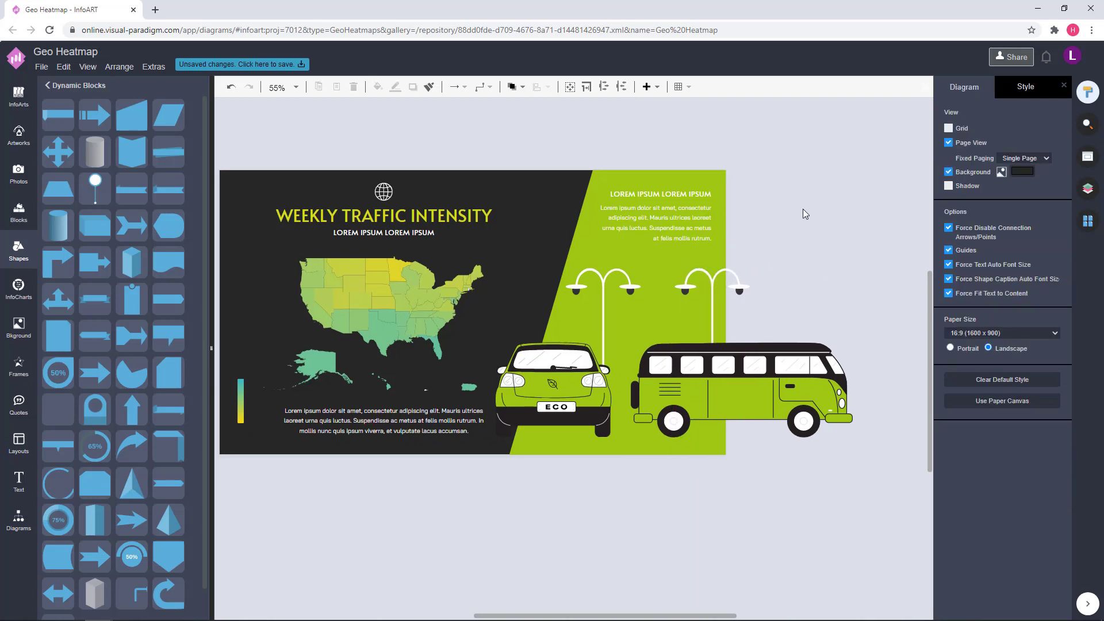
drag(827, 230, 808, 234)
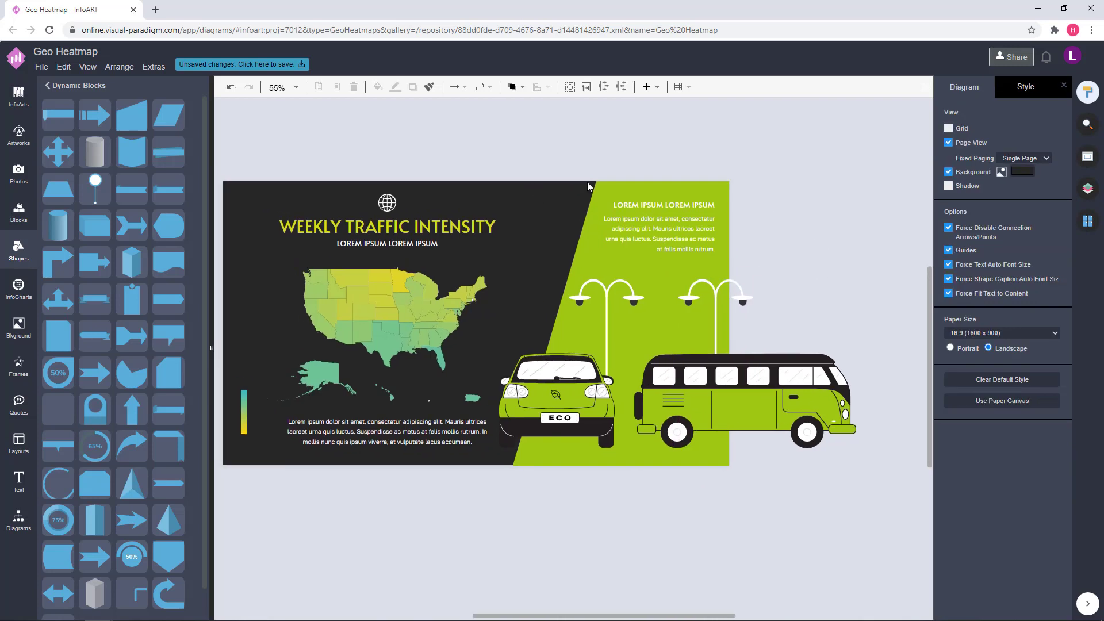
drag(537, 153, 767, 281)
click(492, 206)
Search the artworks for "bird" and place the flying bird silhouette on the lime block between the two lamps.
click(3, 140)
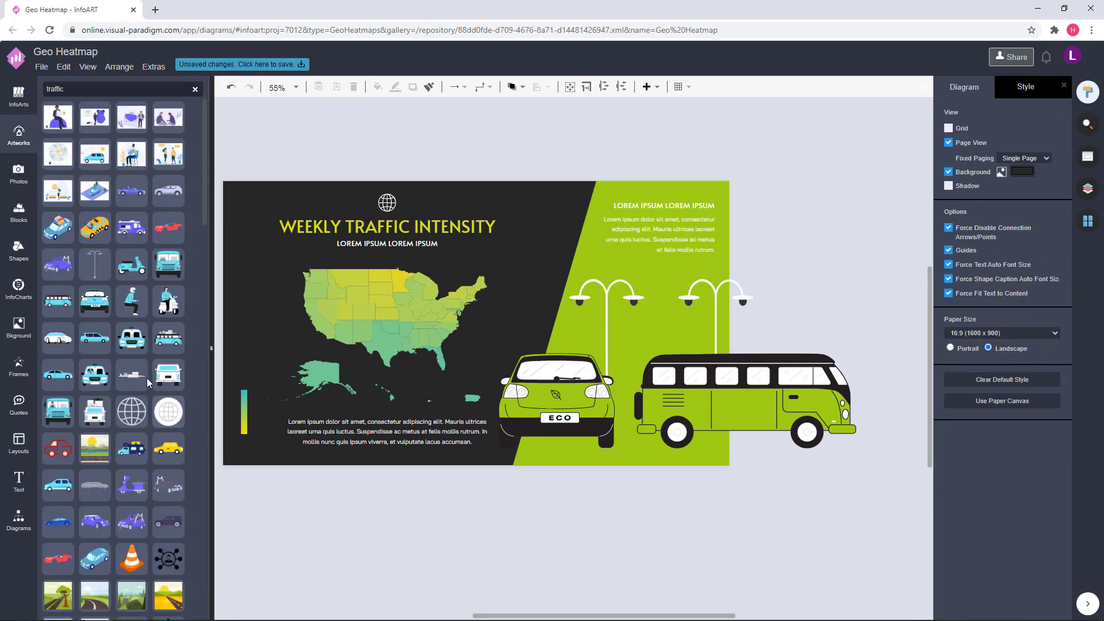
scroll(148, 382, down, 10)
scroll(147, 382, up, 10)
key(Return)
mouse_move(133, 125)
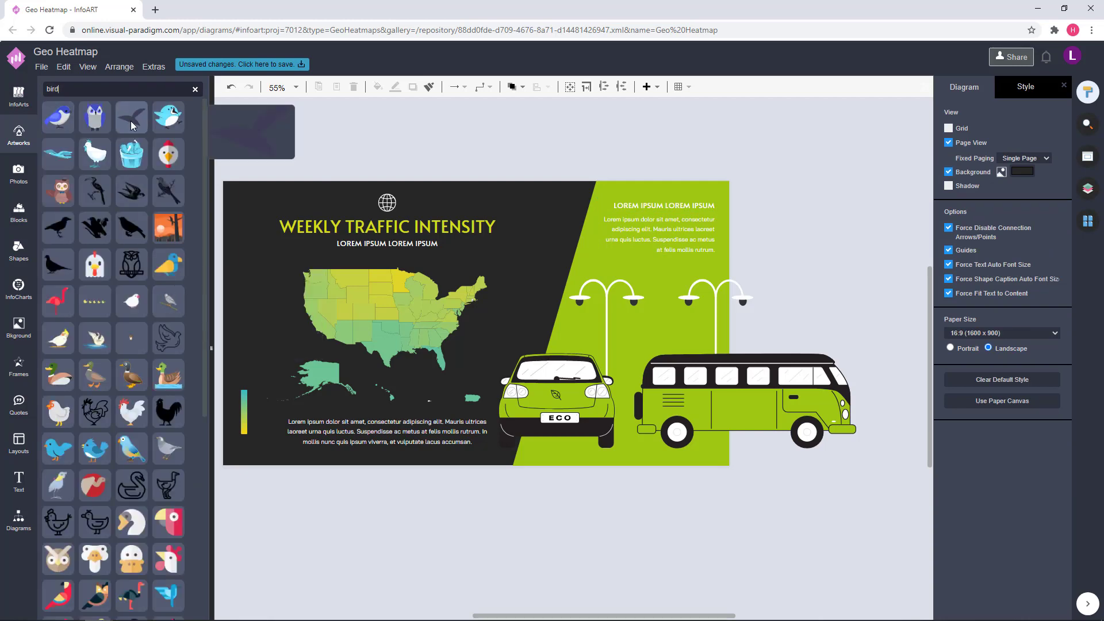
drag(131, 125, 648, 333)
Recolour the bird silhouette dark grey.
click(953, 131)
click(985, 246)
click(886, 285)
click(756, 315)
Add a smaller copy of the dark bird, 30 x 18.4, just below and to the left of the first.
scroll(684, 324, up, 4)
click(682, 315)
click(692, 322)
click(661, 344)
click(647, 335)
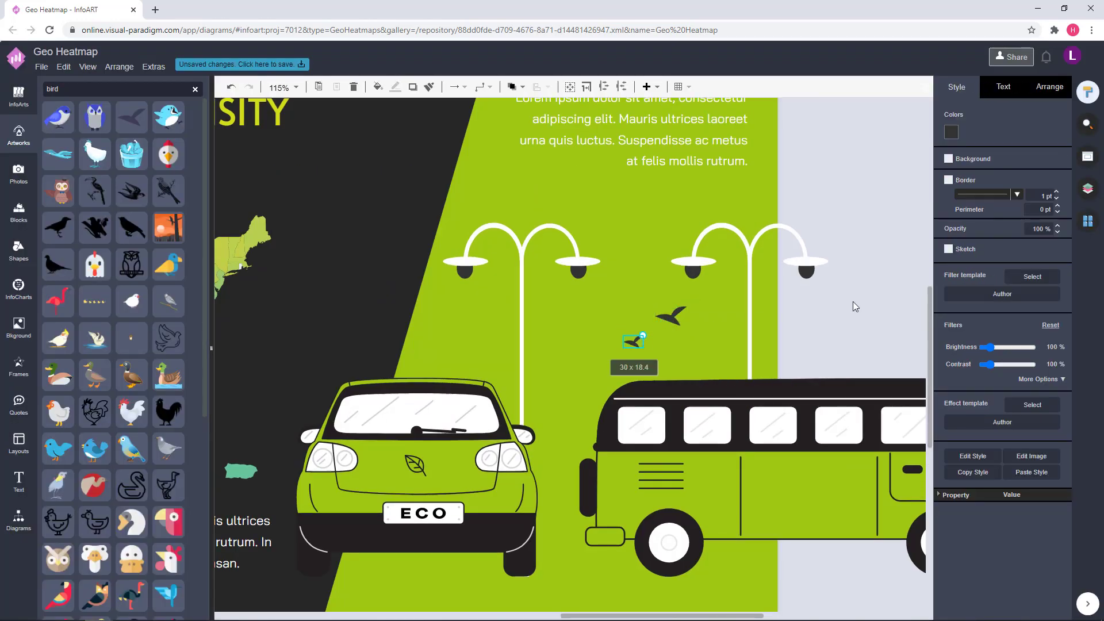
click(813, 320)
Move the two dark birds together slightly down and closer to the lamp behind the bus.
scroll(839, 330, down, 4)
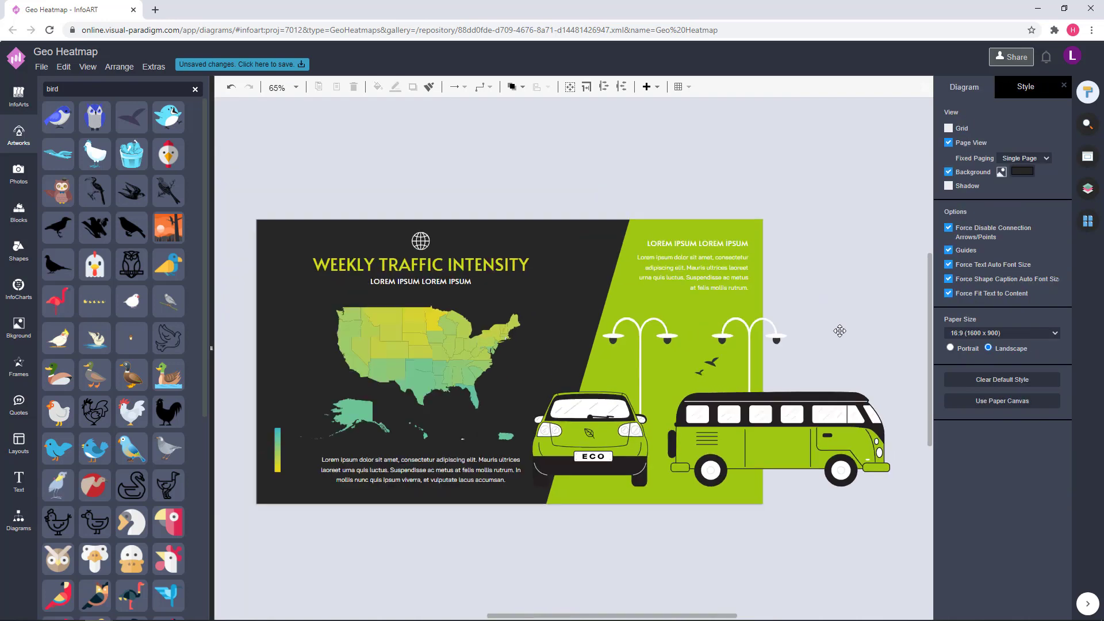
scroll(839, 330, down, 1)
click(703, 371)
scroll(830, 332, up, 4)
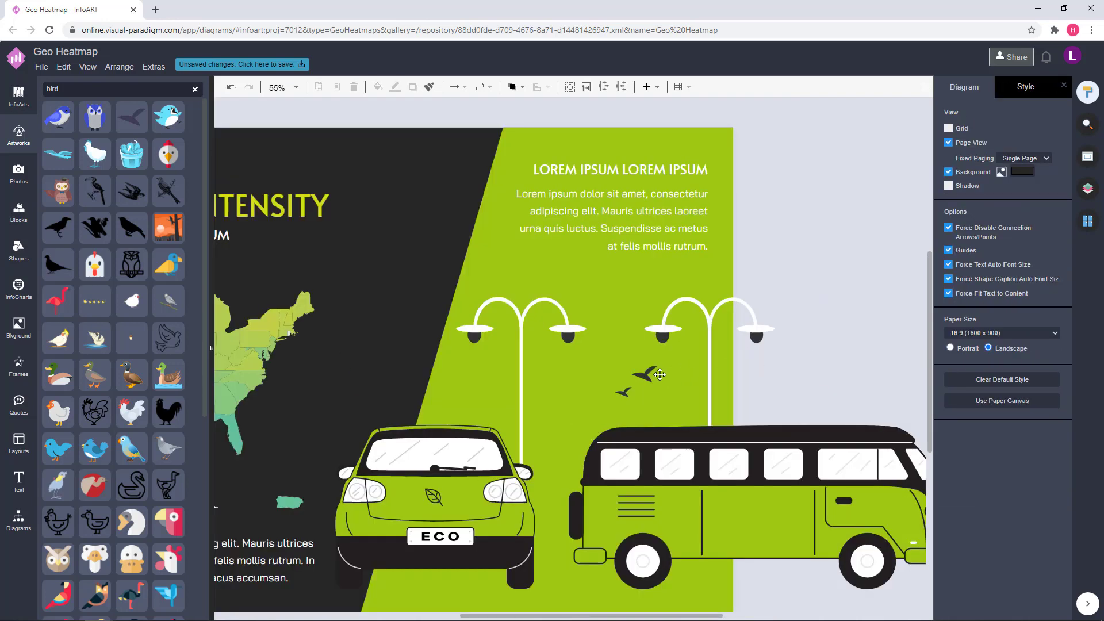
click(840, 343)
scroll(842, 337, down, 5)
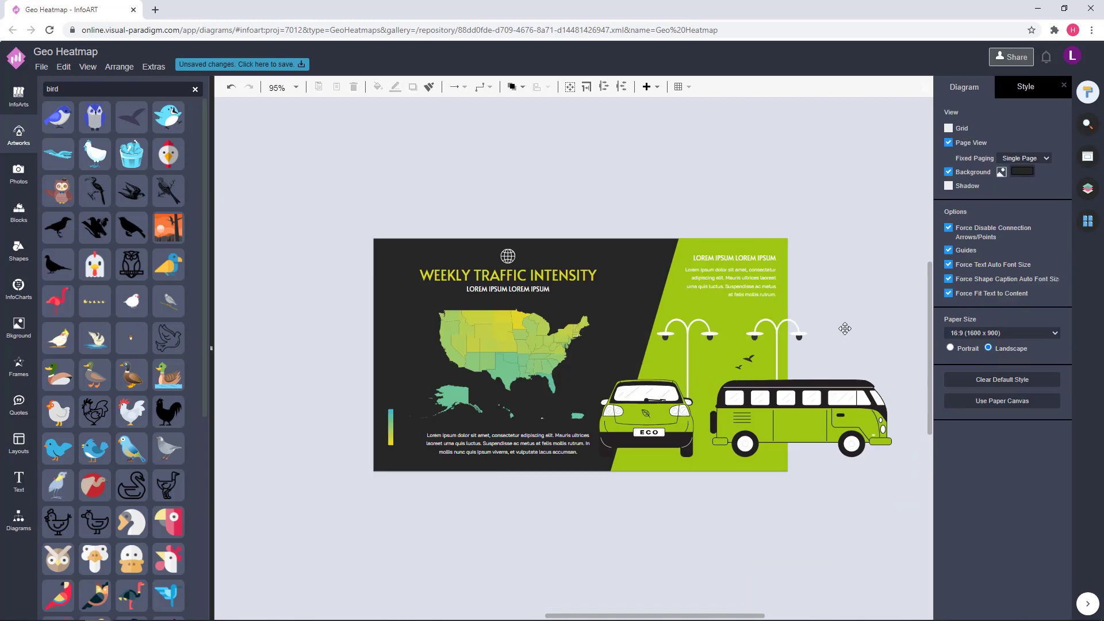
scroll(828, 339, up, 4)
Place a copy of the bird pair on the dark background between the heatmap and the lime block.
click(662, 374)
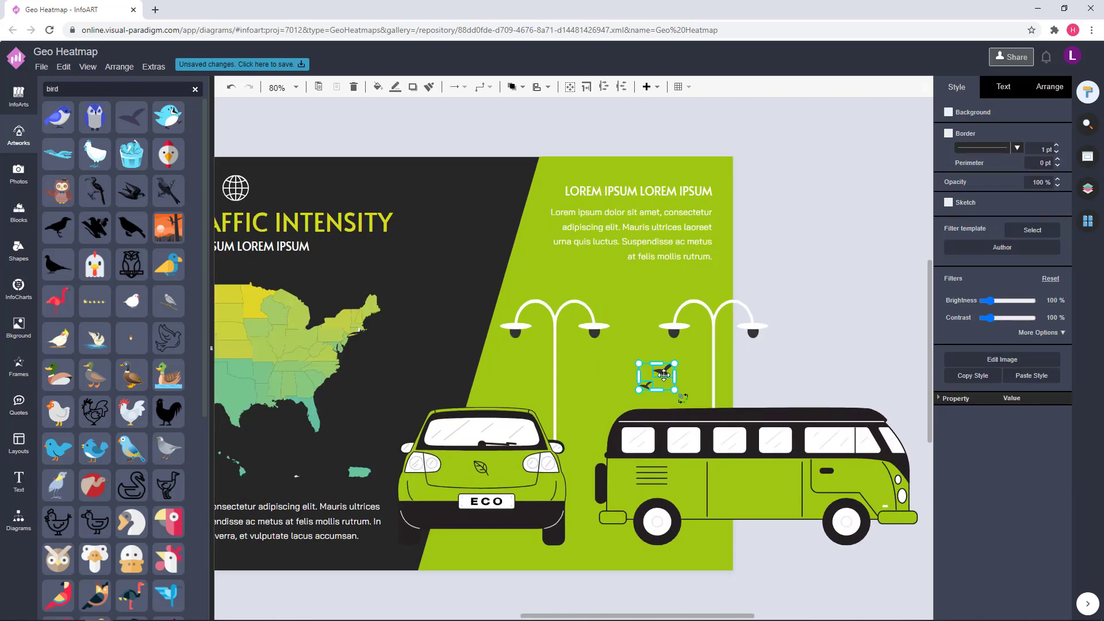
drag(664, 375, 466, 312)
click(809, 225)
Recolour both birds of the copied pair on the dark background white.
click(466, 277)
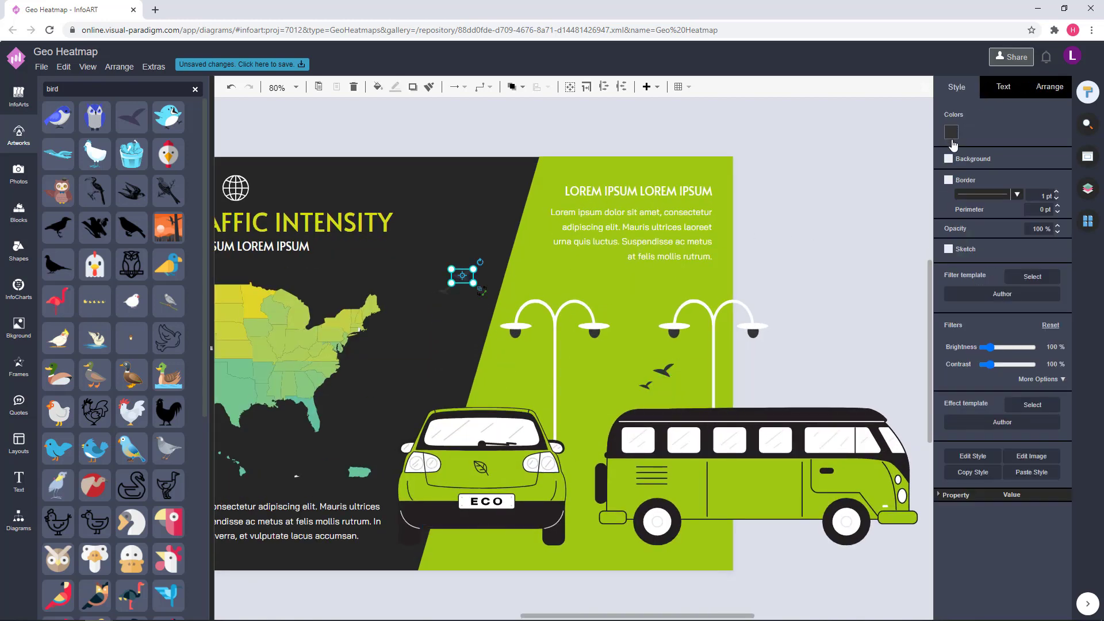
click(952, 136)
click(986, 248)
click(1063, 397)
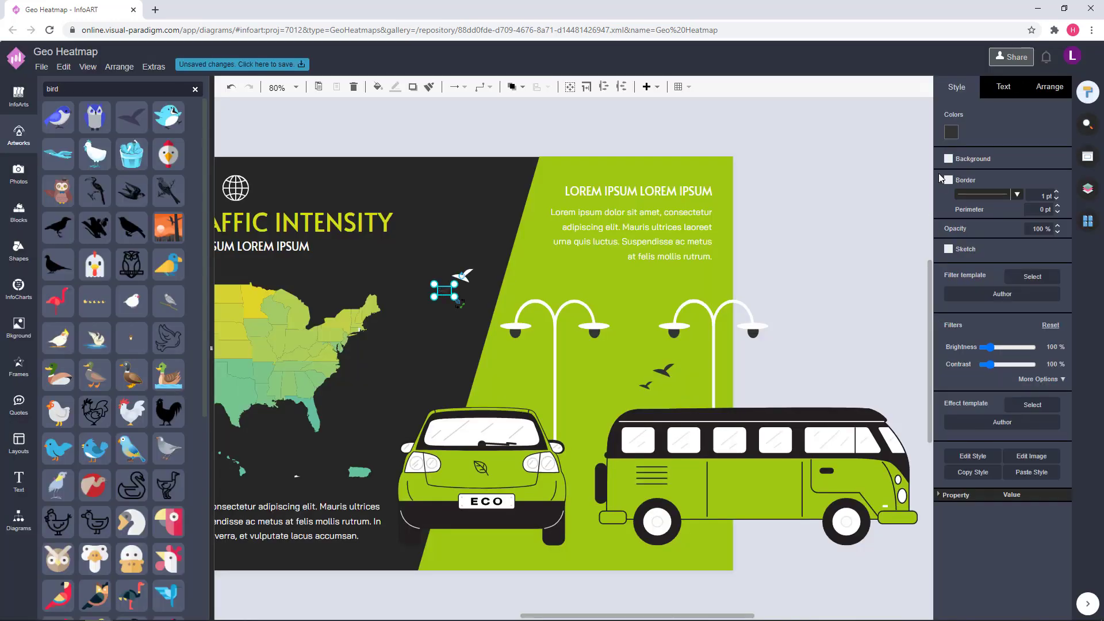
click(951, 132)
click(968, 251)
click(1063, 396)
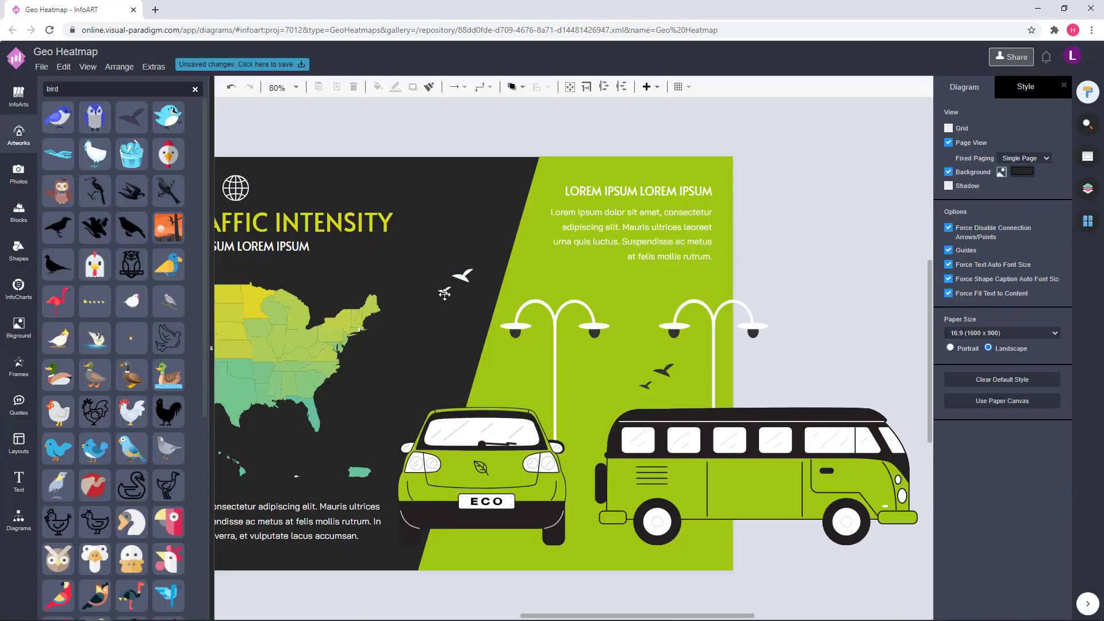
Move the white bird pair down and left, closer to the heatmap, and nudge it up slightly.
click(812, 235)
scroll(813, 236, down, 2)
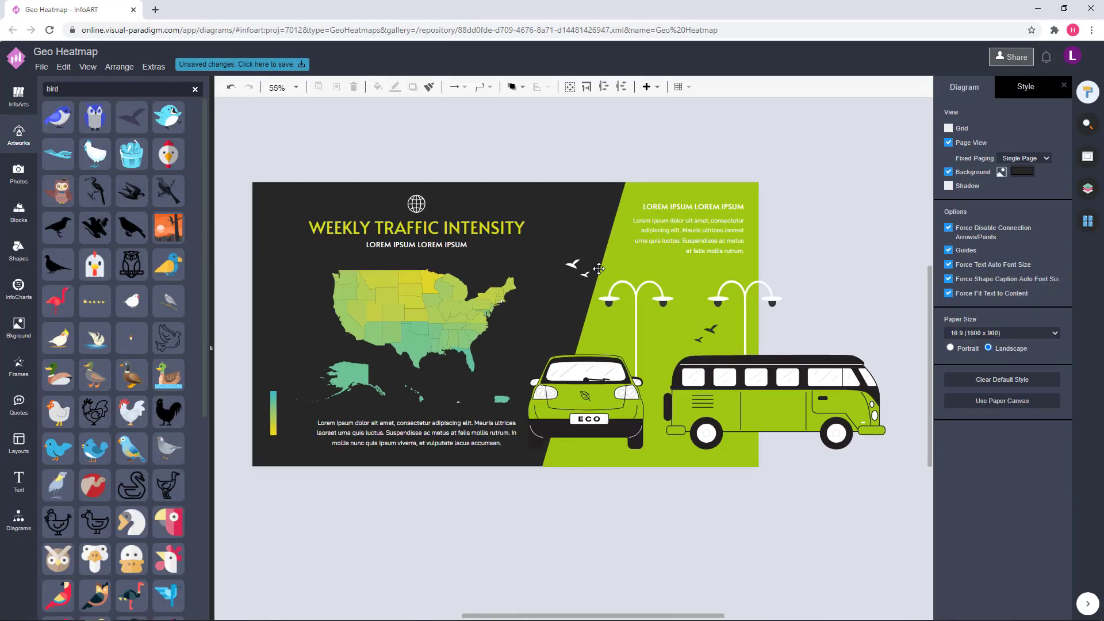
click(578, 264)
scroll(621, 259, up, 2)
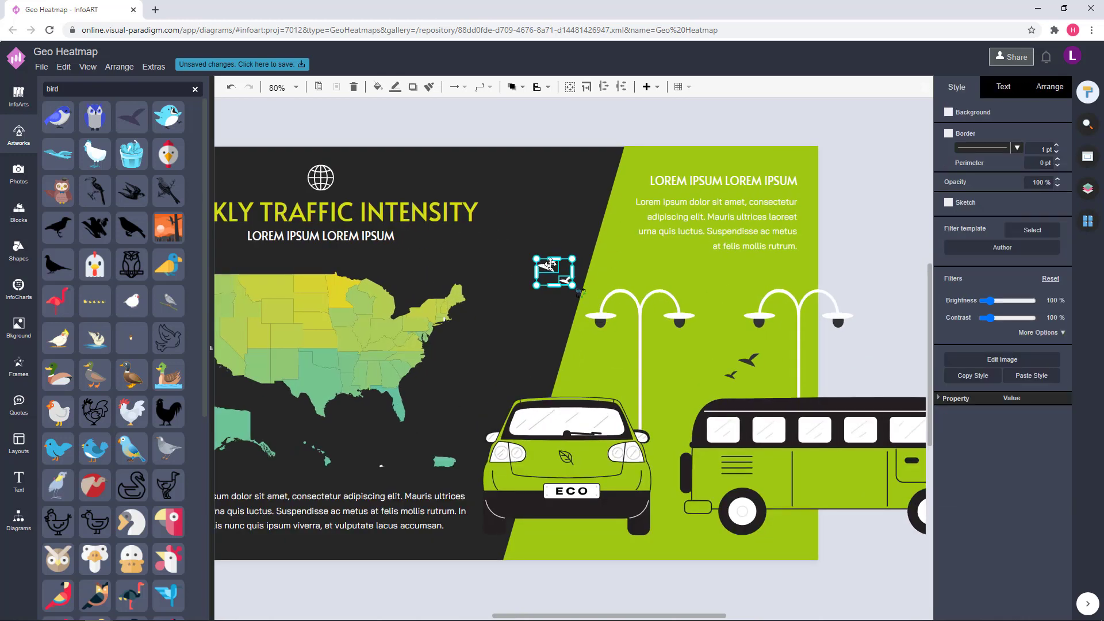
drag(554, 270, 520, 307)
click(890, 242)
scroll(890, 241, down, 2)
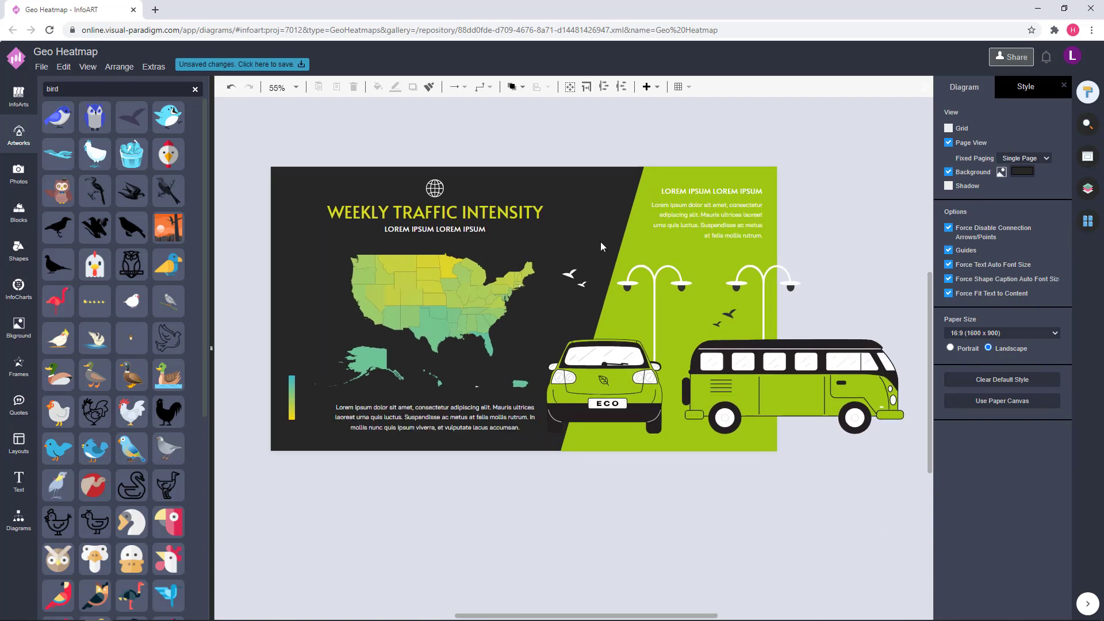
drag(523, 112, 616, 335)
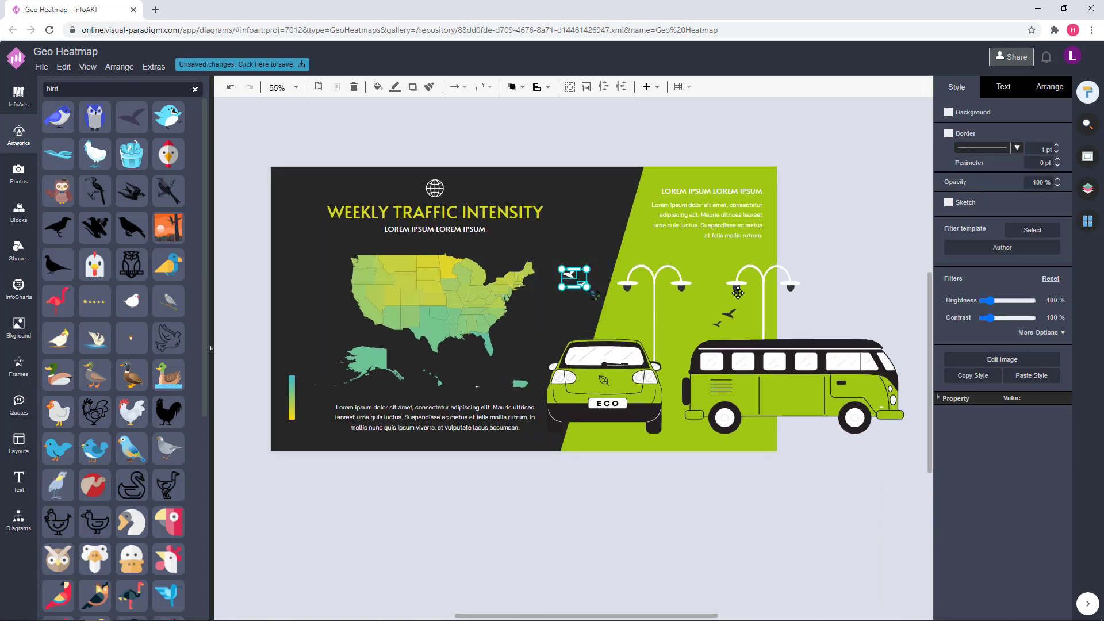
key(Up)
click(842, 206)
drag(539, 138, 613, 360)
click(848, 242)
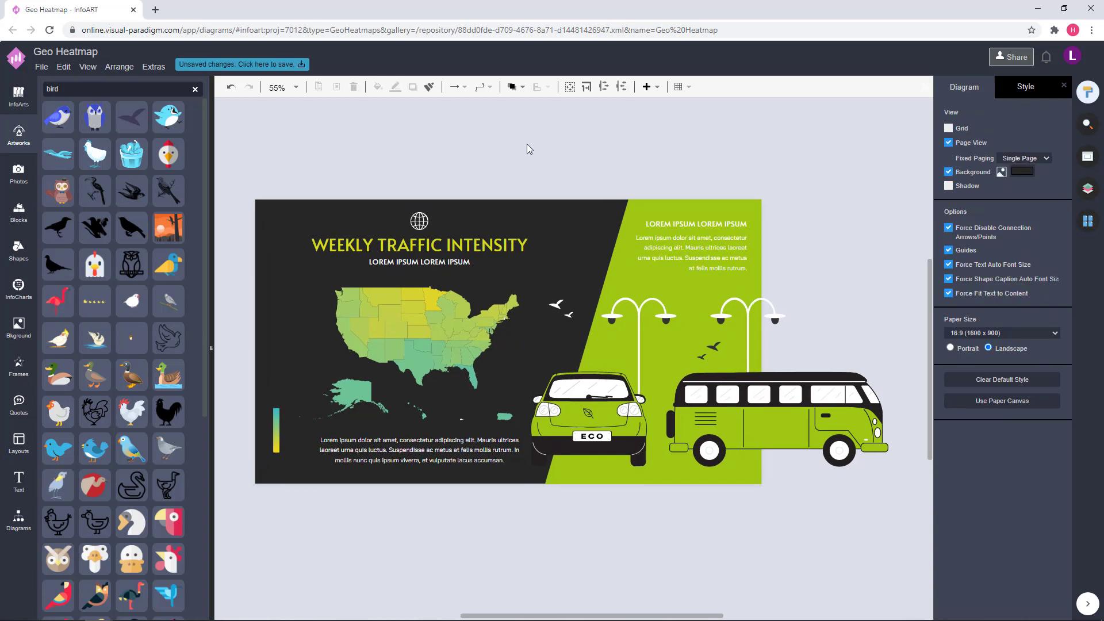
Move the white bird pair onto the lime block, just below and beside the lamp behind the car.
drag(517, 136, 655, 332)
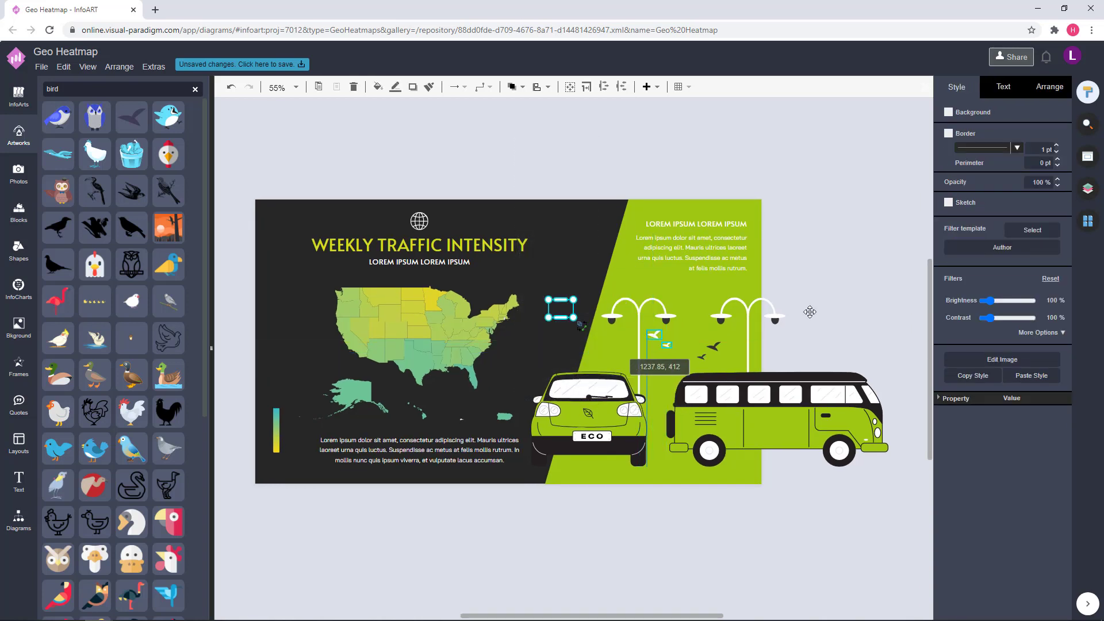
click(809, 312)
click(717, 351)
click(806, 344)
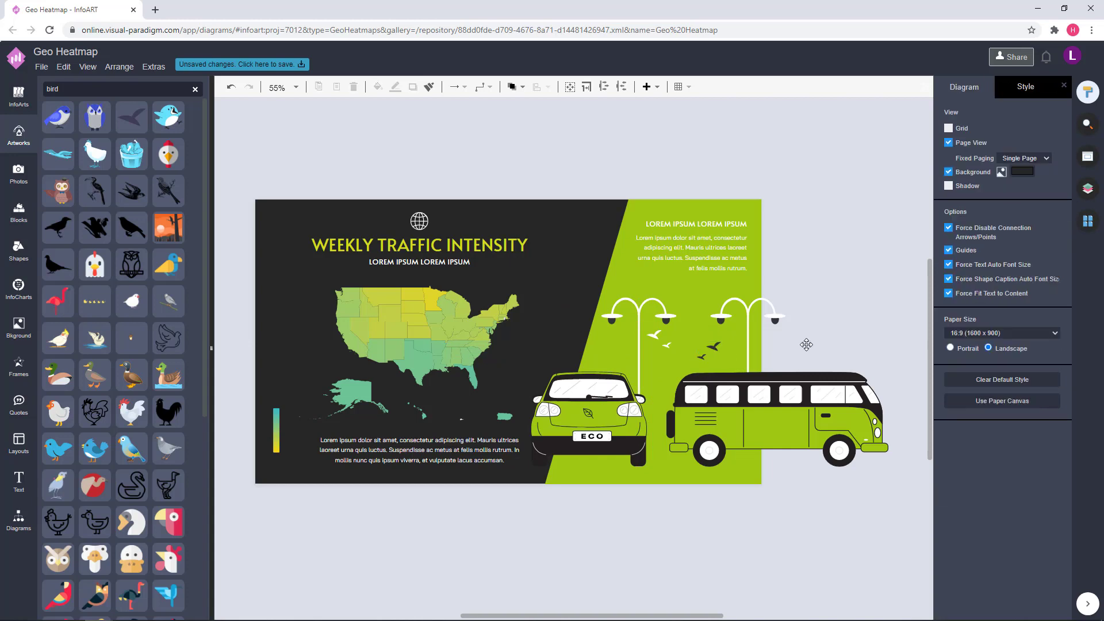
Nudge the dark and the white bird pairs on the lime block slightly down.
scroll(805, 344, up, 3)
click(648, 349)
click(649, 350)
click(767, 353)
click(651, 348)
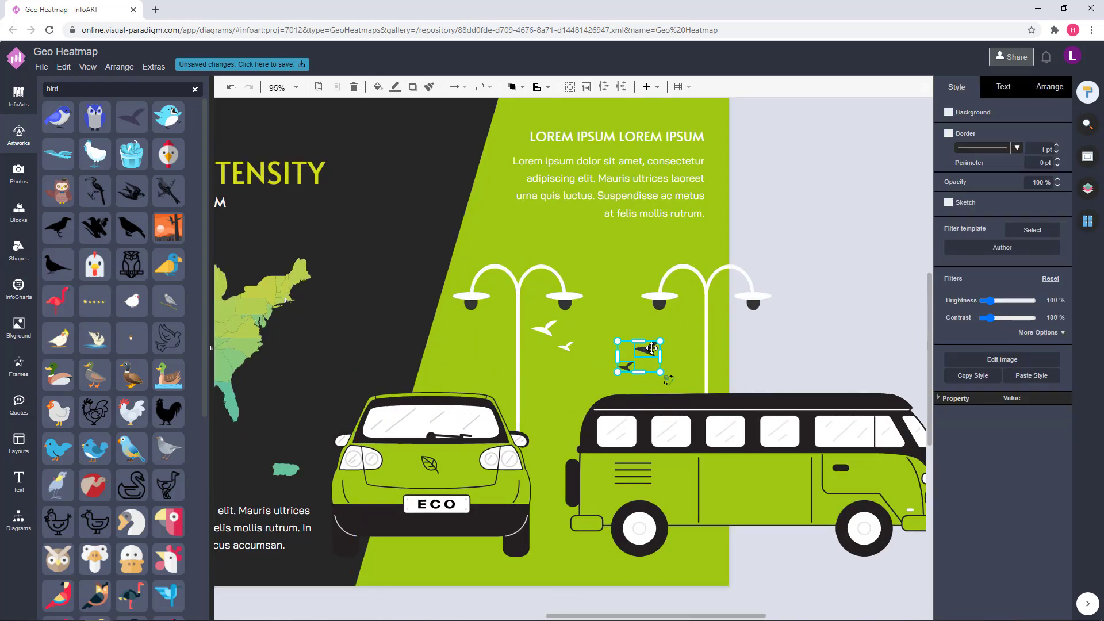
click(551, 335)
click(549, 337)
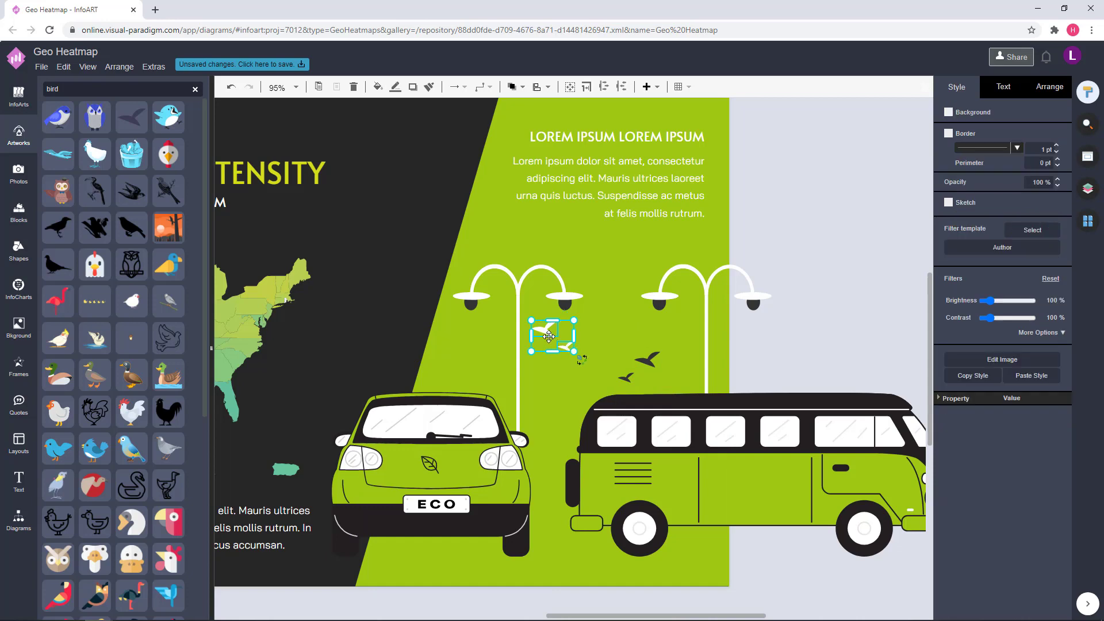
click(813, 338)
scroll(813, 338, down, 3)
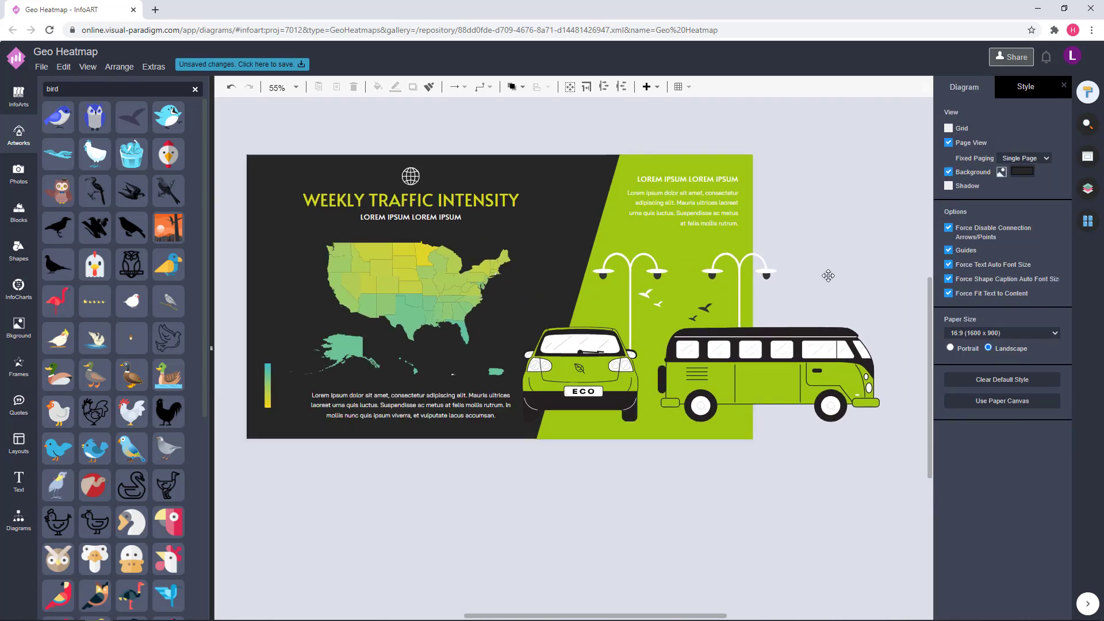
Move the dark bird pair to the right, closer to the post of the lamp behind the bus.
scroll(830, 275, up, 3)
drag(606, 345, 649, 337)
click(793, 320)
Nudge the white bird pair beside the car's lamp a little further down.
click(513, 312)
click(516, 320)
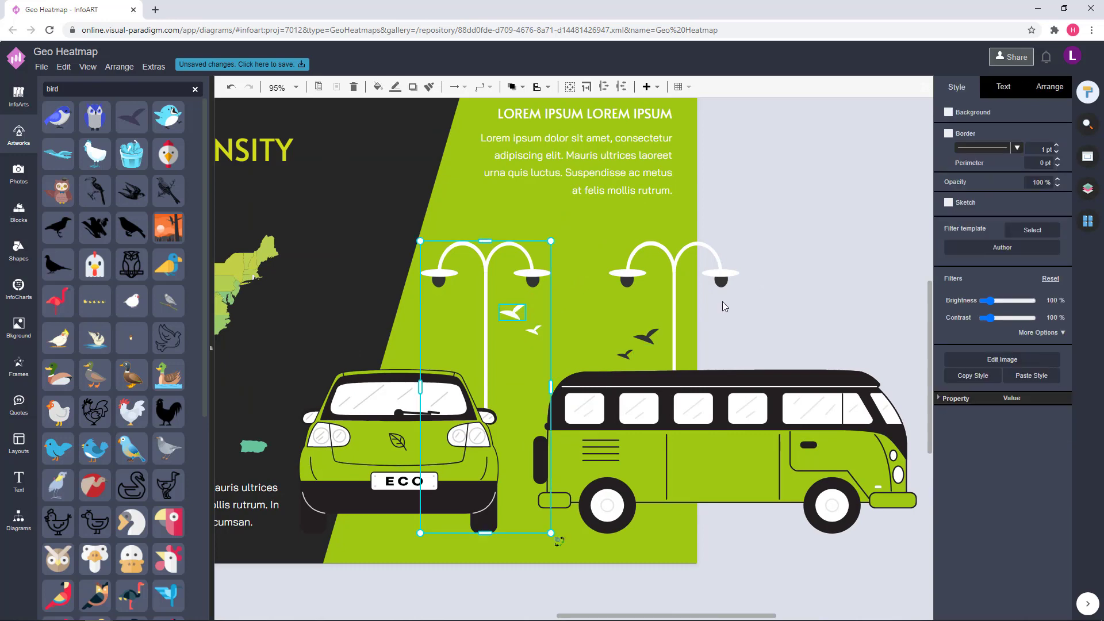
click(773, 303)
click(530, 329)
shift+click(512, 316)
click(797, 305)
scroll(838, 295, down, 3)
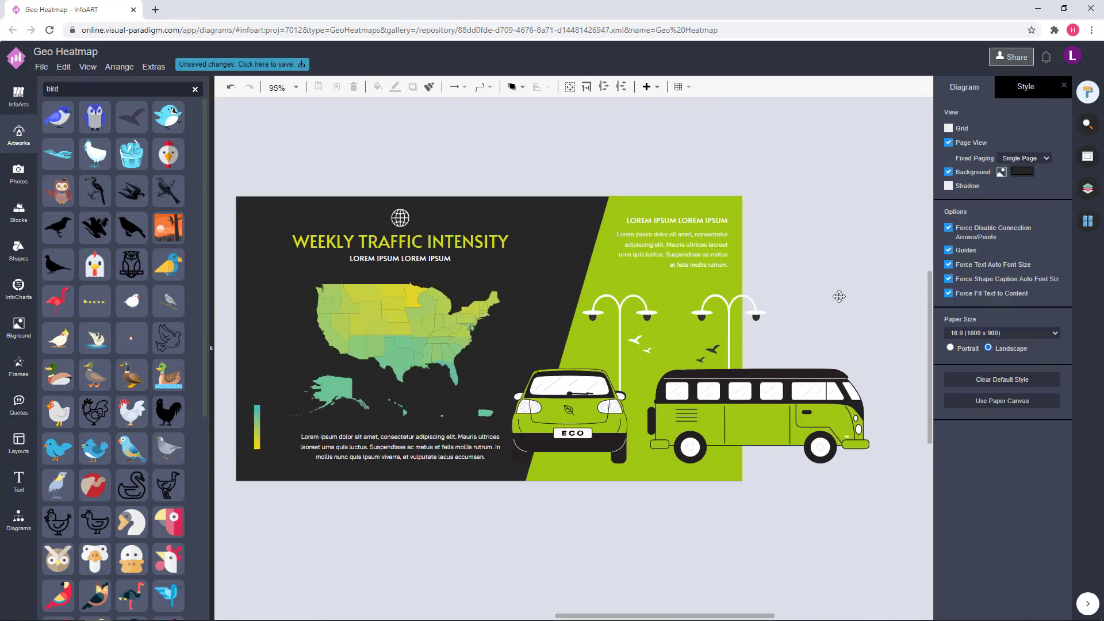
Nudge the dark bird pair above the bus slightly down.
scroll(816, 308, up, 2)
click(682, 361)
shift+click(670, 374)
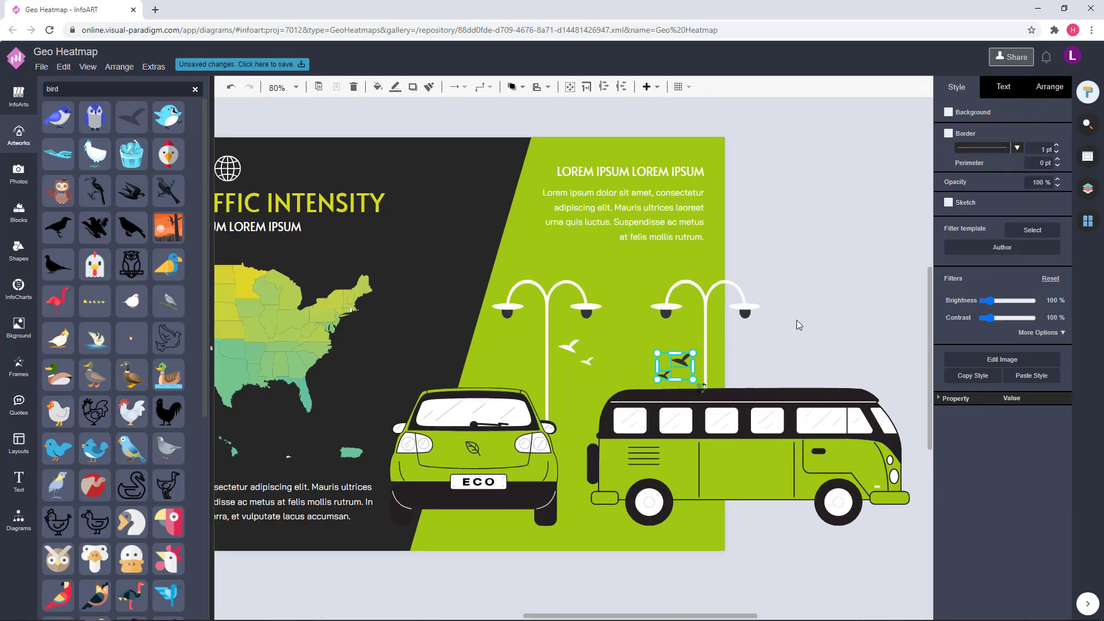
click(819, 269)
scroll(819, 269, down, 3)
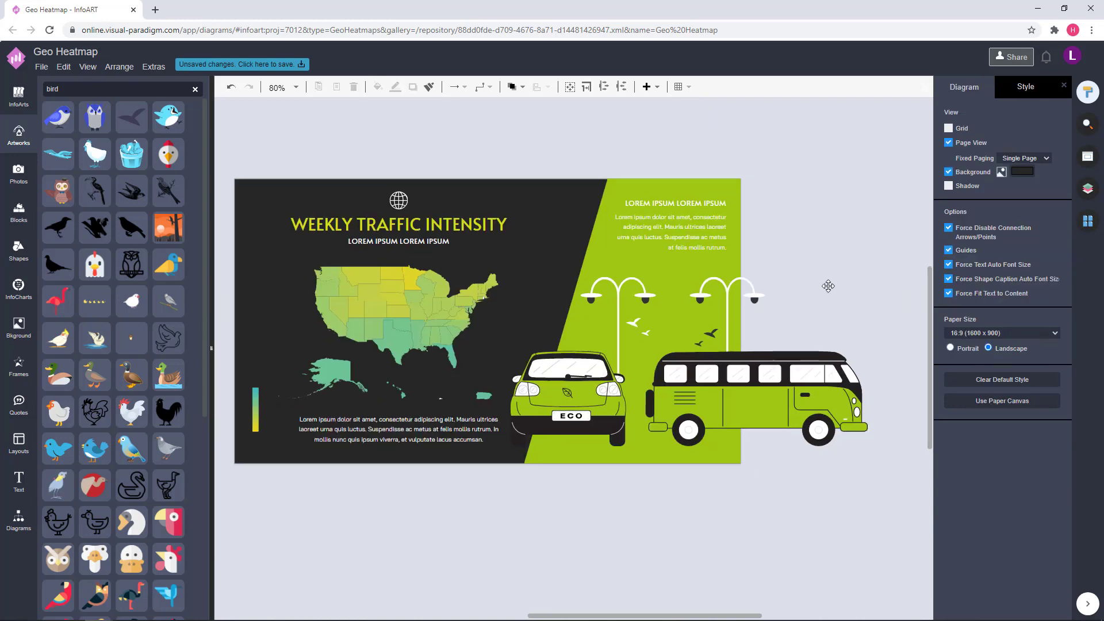
Shift the white bird pair slightly up beside the lamp behind the car.
click(633, 322)
click(787, 329)
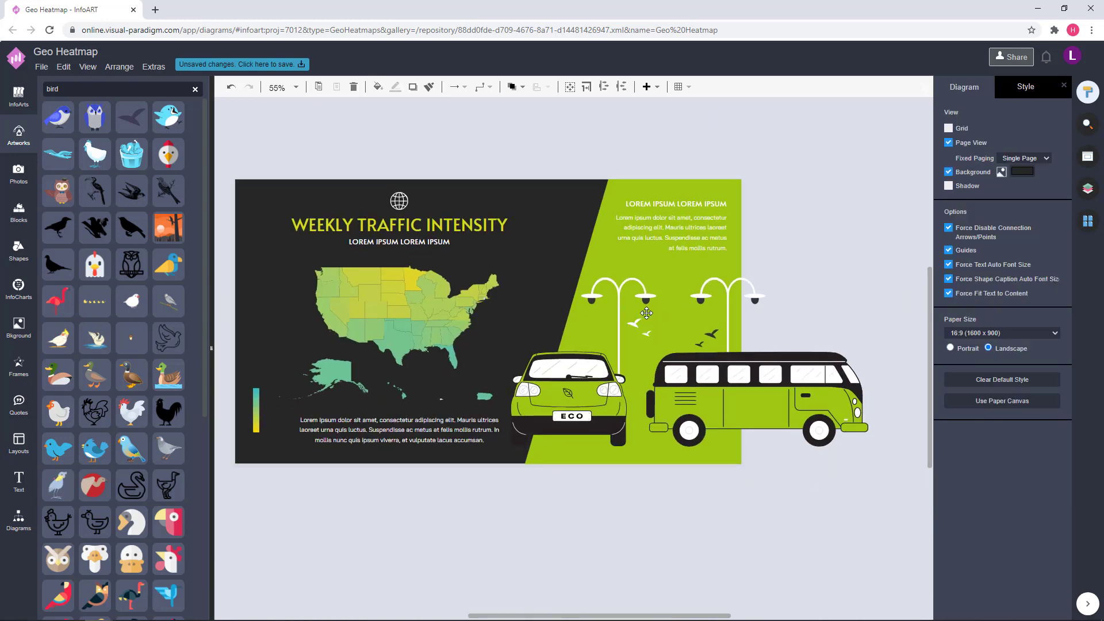
scroll(627, 327, up, 4)
click(646, 321)
shift+click(670, 342)
drag(654, 328, 652, 321)
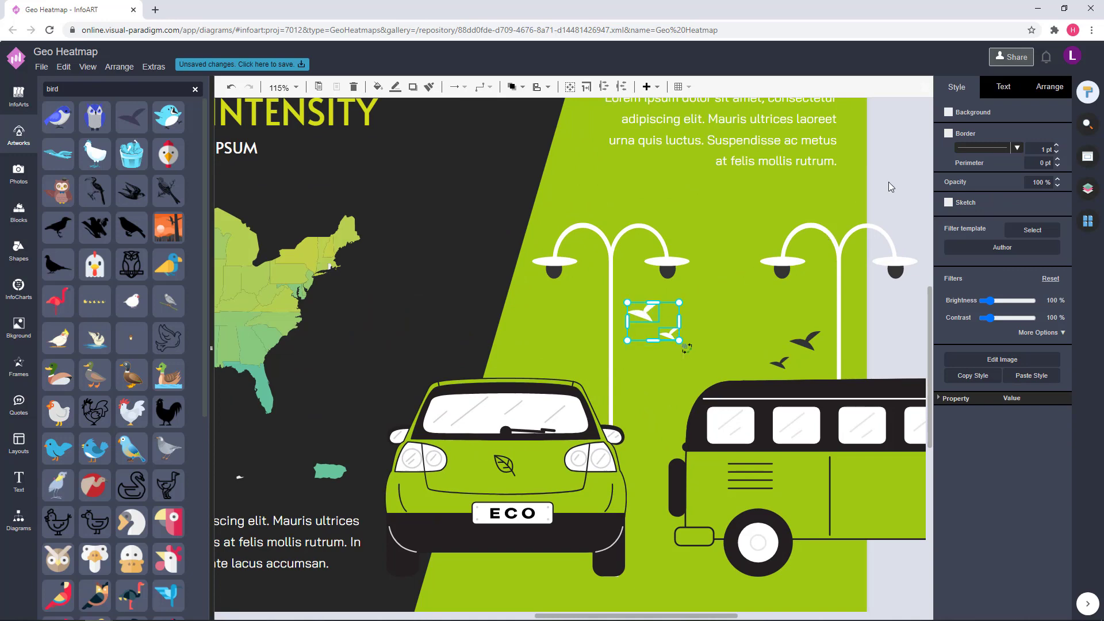
click(888, 182)
scroll(888, 181, down, 4)
scroll(647, 514, down, 1)
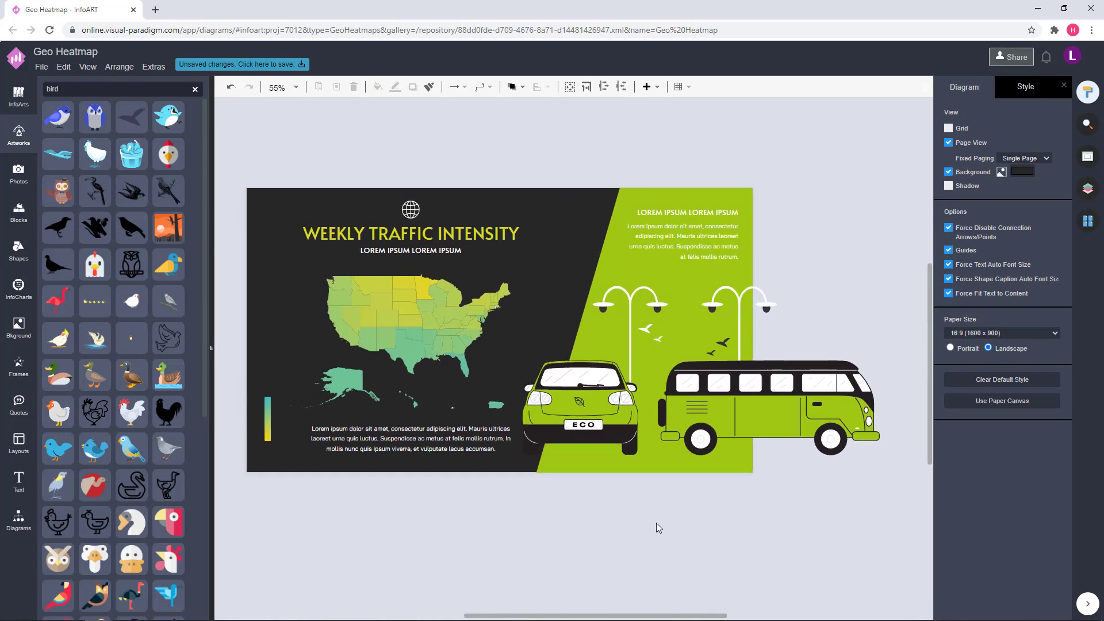
Nudge the US heatmap with its colour legend slightly to the left.
scroll(656, 533, up, 1)
click(440, 348)
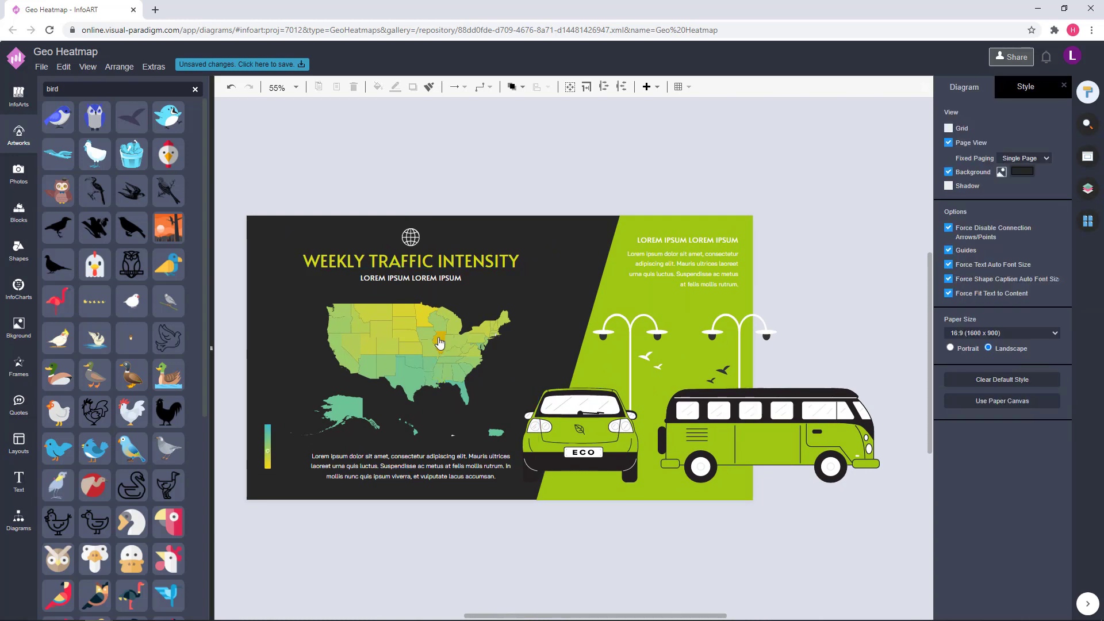
key(Left)
click(422, 548)
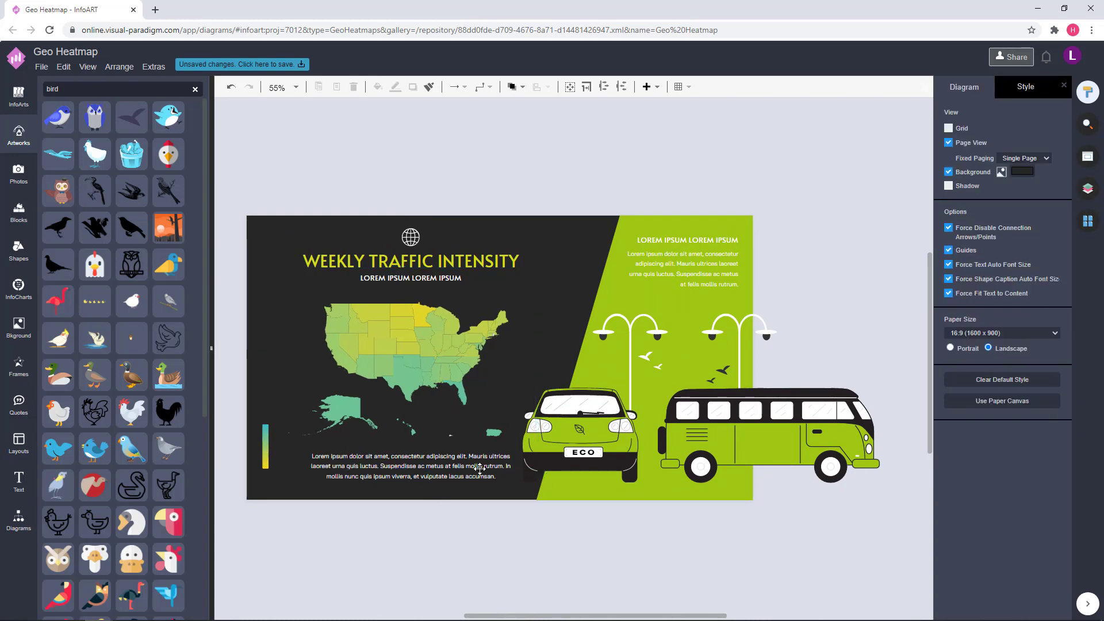
Nudge the globe, title, subtitle and description text together slightly left to line up with the heatmap.
click(477, 467)
shift+click(424, 279)
shift+click(419, 261)
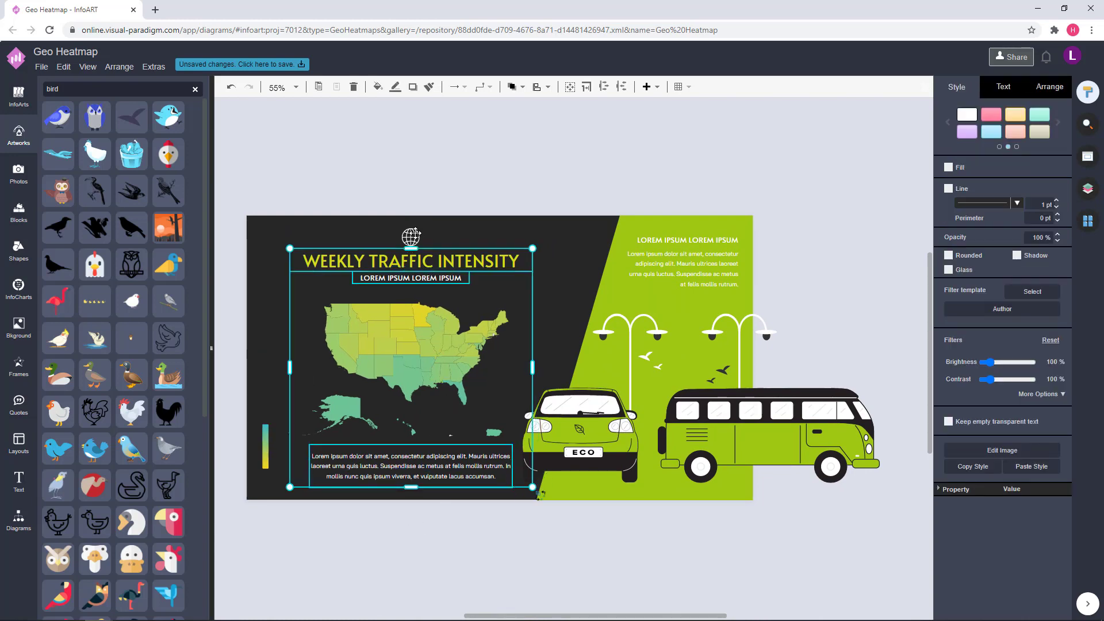
click(567, 166)
click(422, 338)
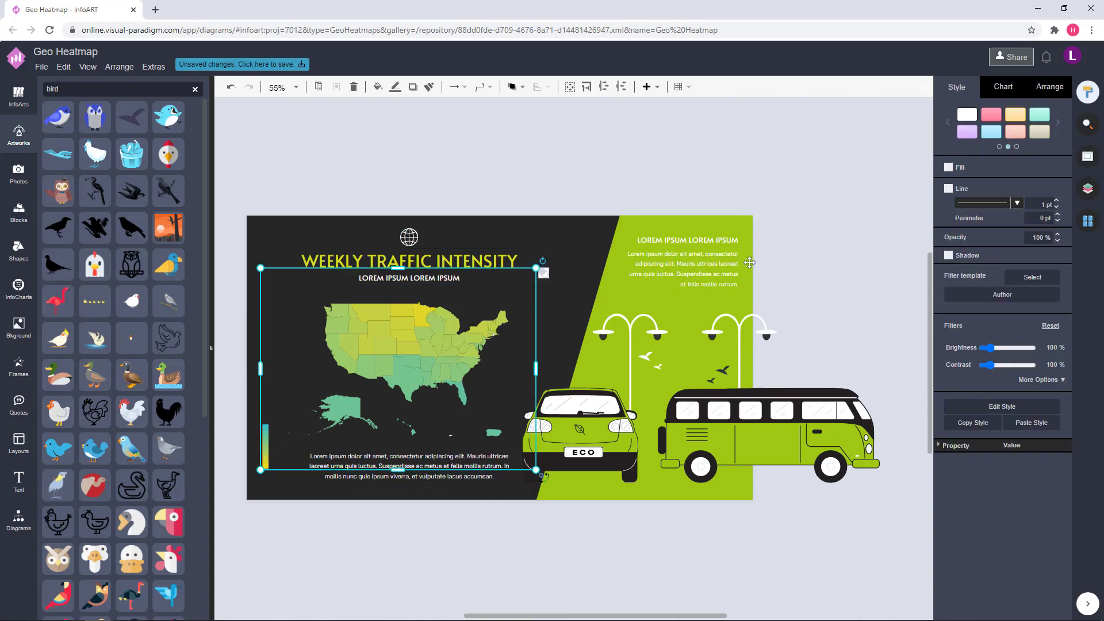
click(847, 303)
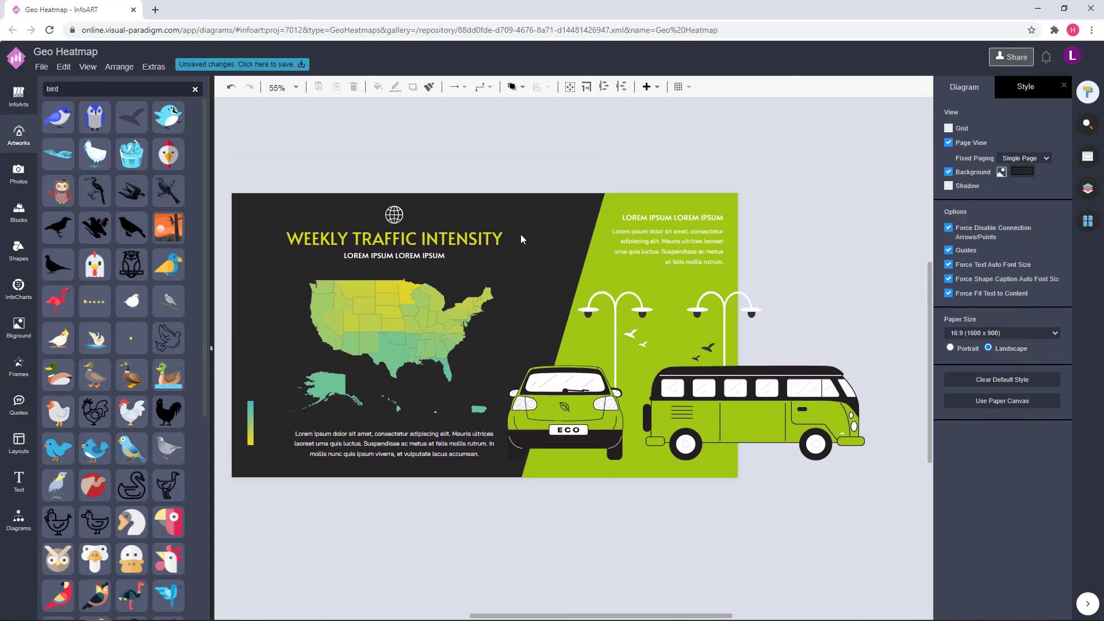
click(506, 238)
click(1047, 220)
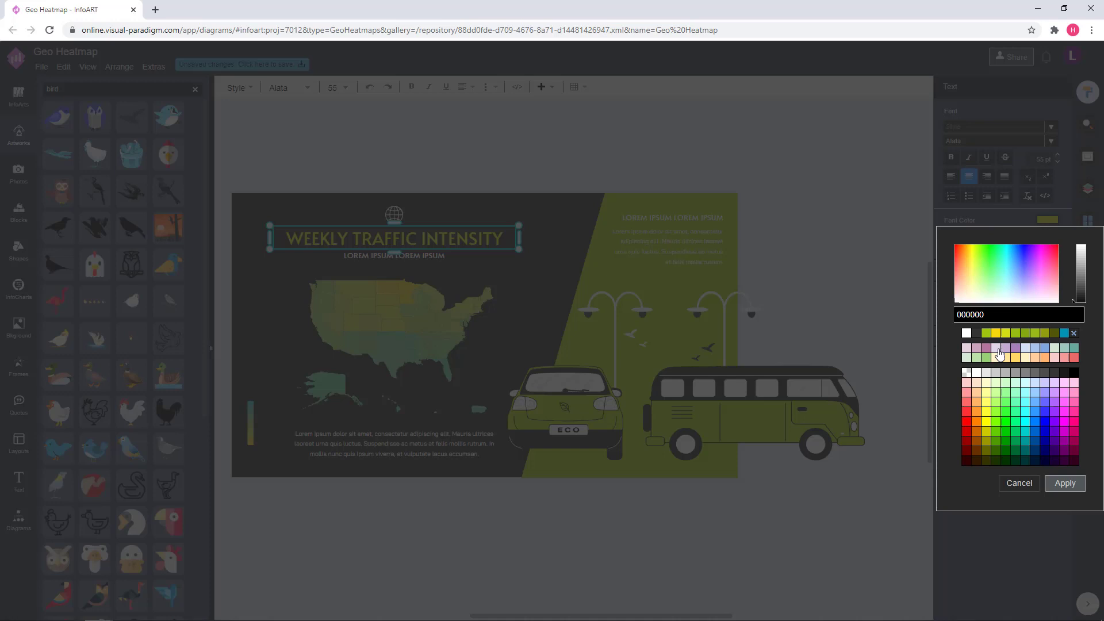
click(1020, 483)
click(828, 237)
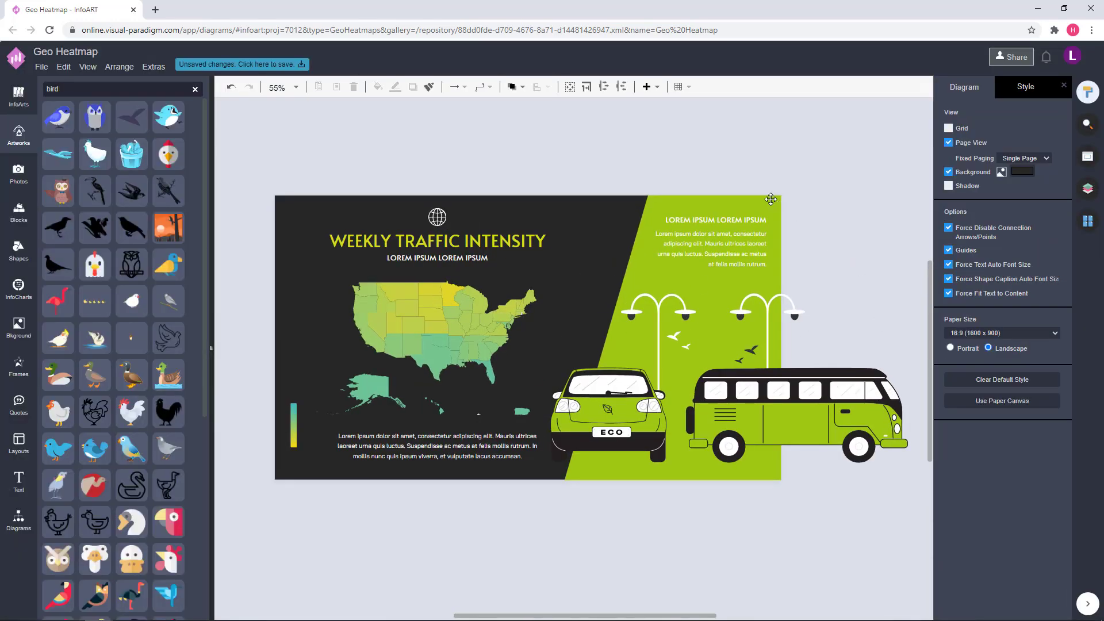
Brighten the fill of the diagonal block to a slightly lighter lime, about A3CF15.
click(770, 199)
click(1041, 168)
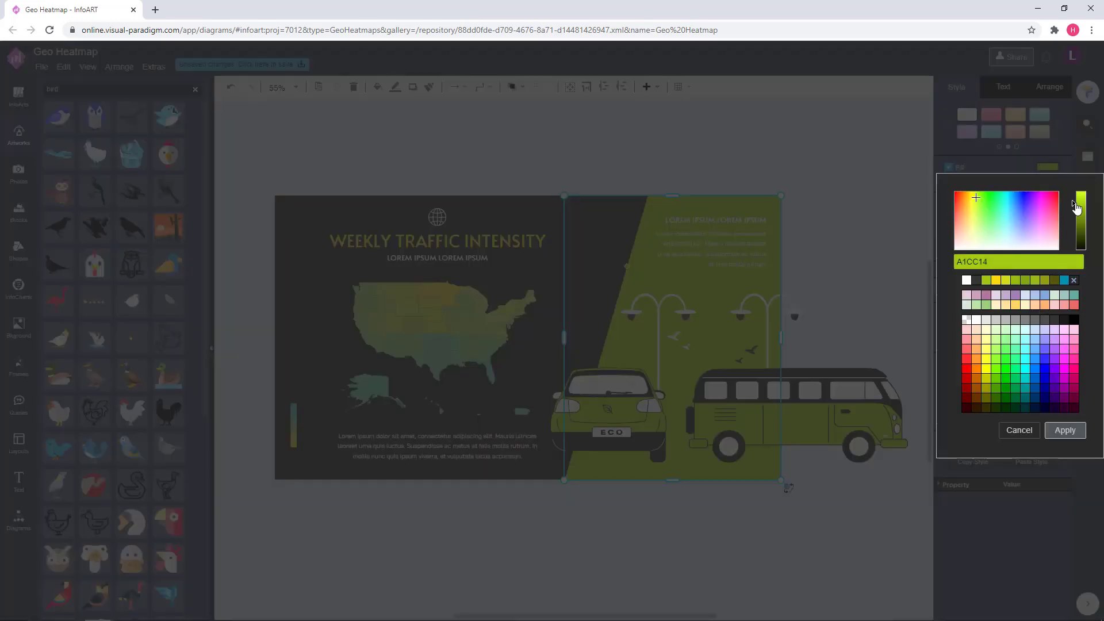
click(1065, 430)
click(857, 247)
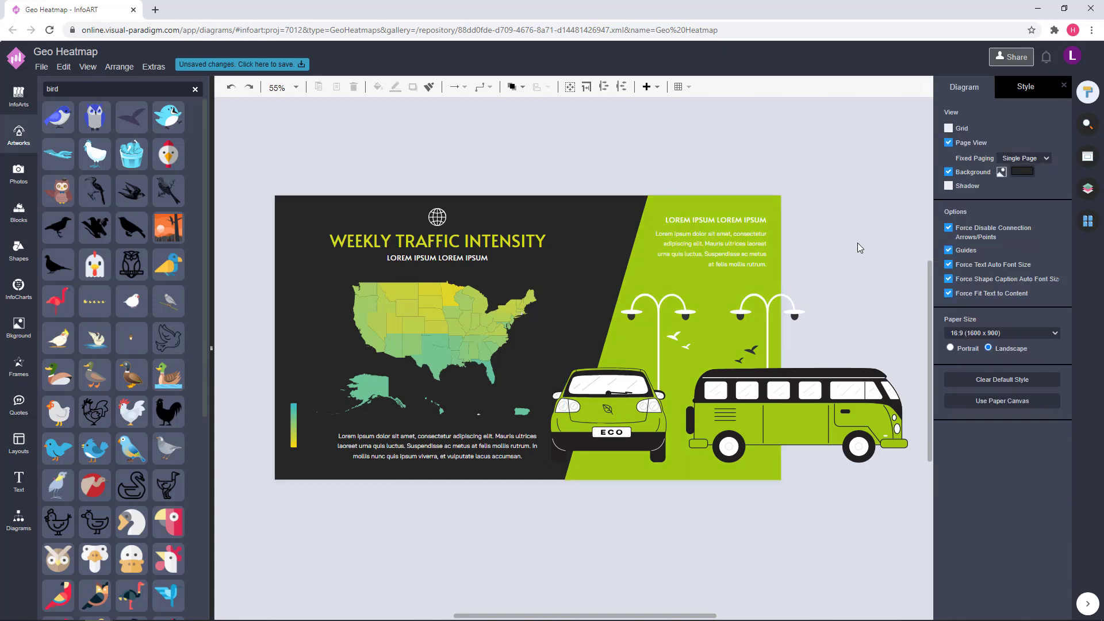
click(772, 199)
click(1047, 166)
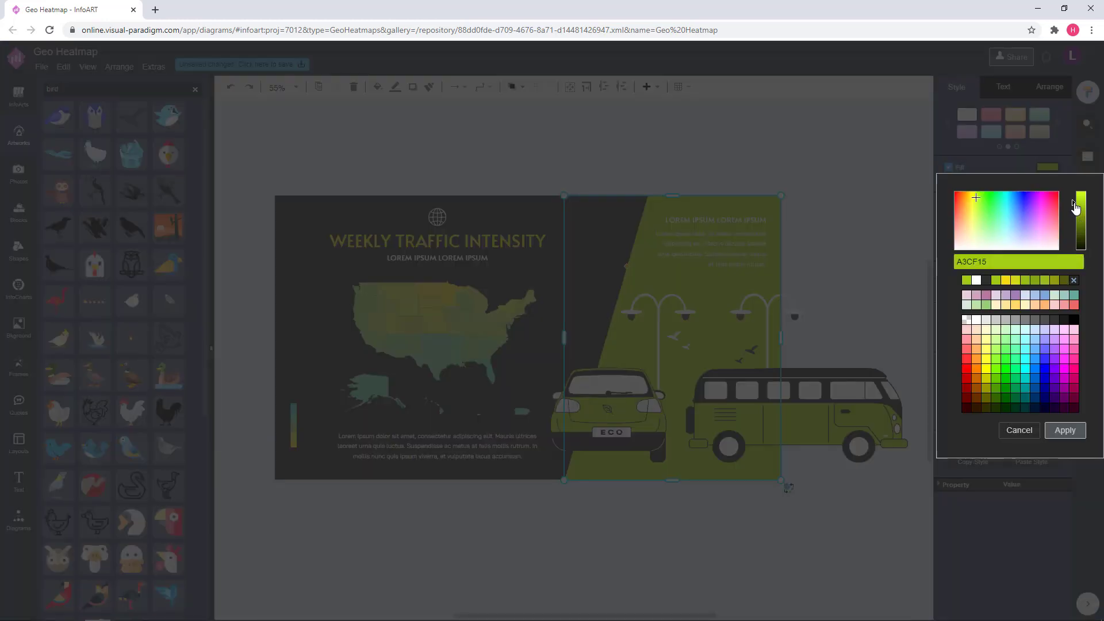
click(1065, 430)
Recolour the bus's green body to the brightened lime used on the diagonal block.
click(818, 371)
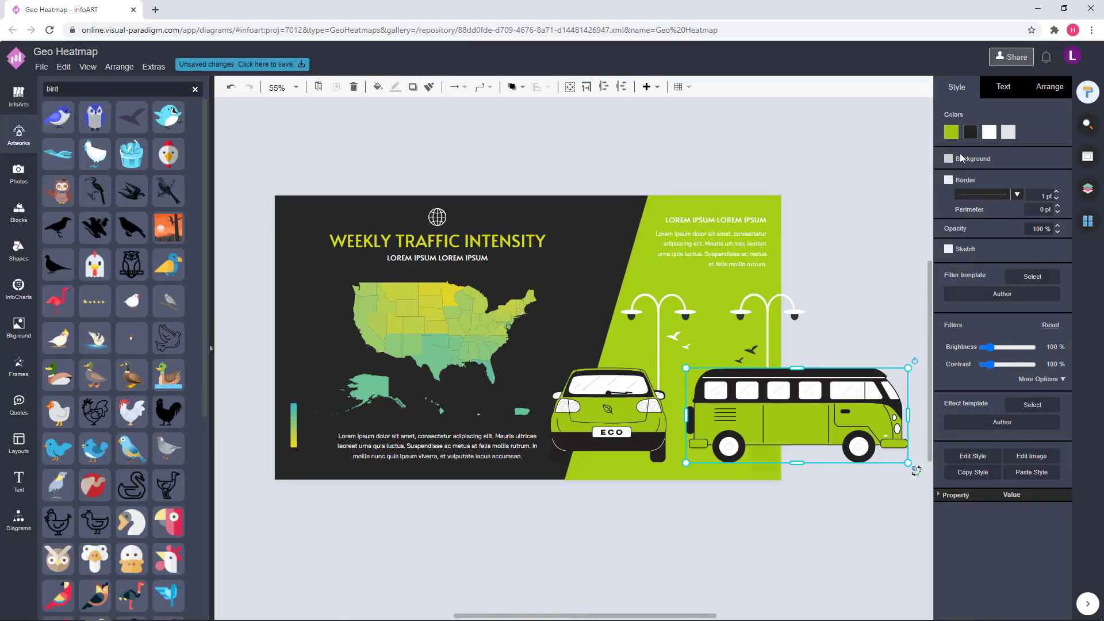
click(952, 139)
click(967, 246)
click(1065, 395)
click(855, 276)
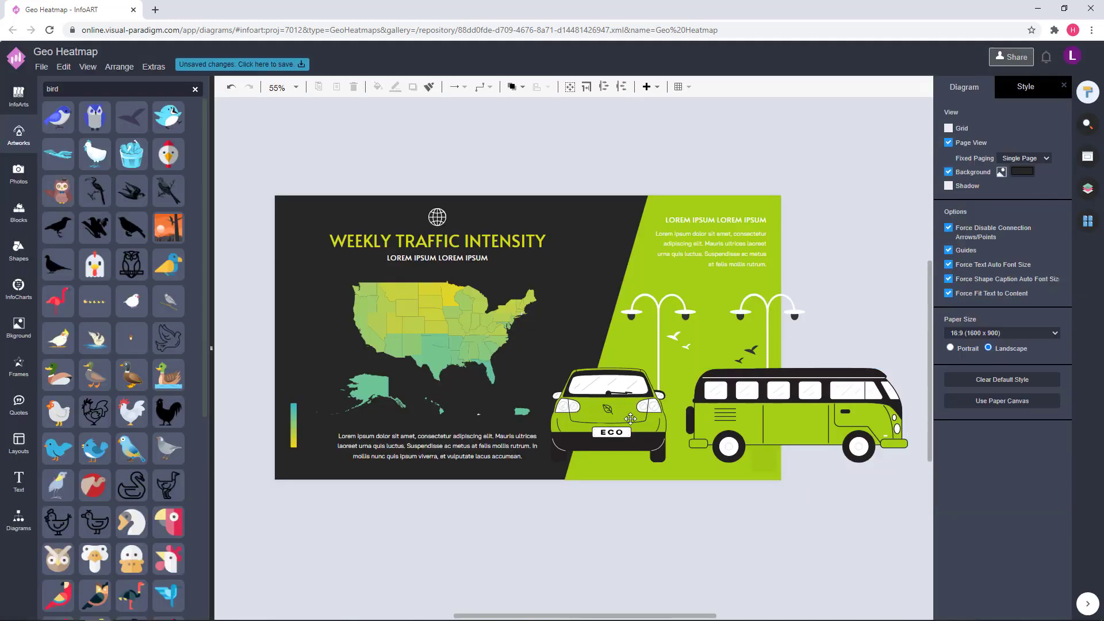
Recolour the car's green body to the same brightened lime as the diagonal block.
click(615, 397)
click(954, 136)
click(968, 248)
click(1065, 395)
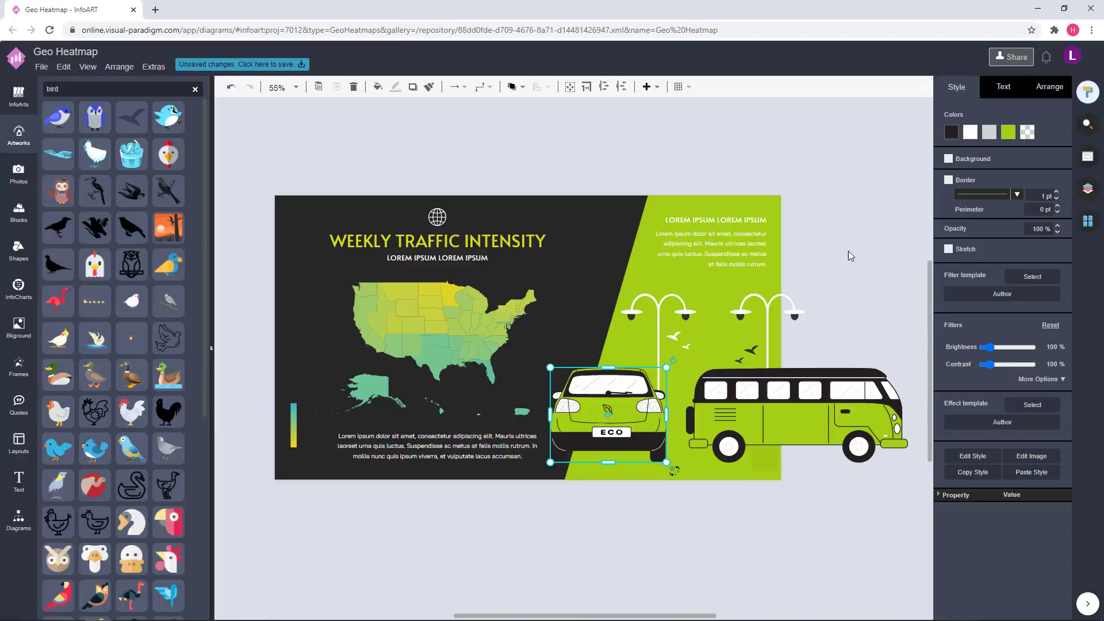
click(847, 250)
click(667, 327)
click(971, 137)
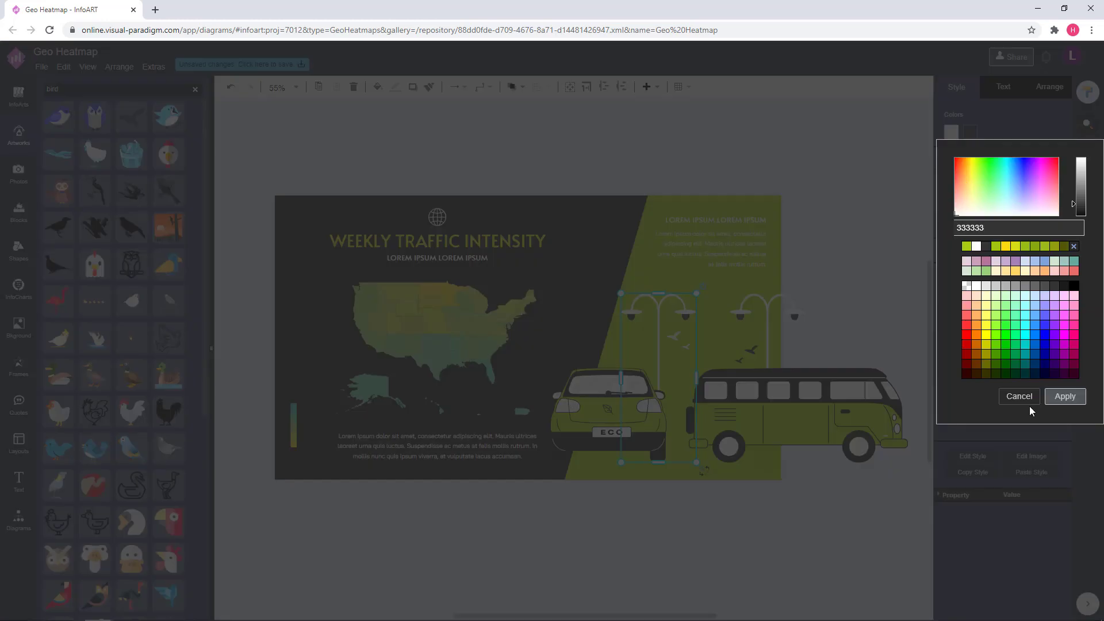
click(1019, 396)
click(857, 247)
Shift the globe, title, subtitle and description text together a few steps further left above and below the heatmap.
click(444, 434)
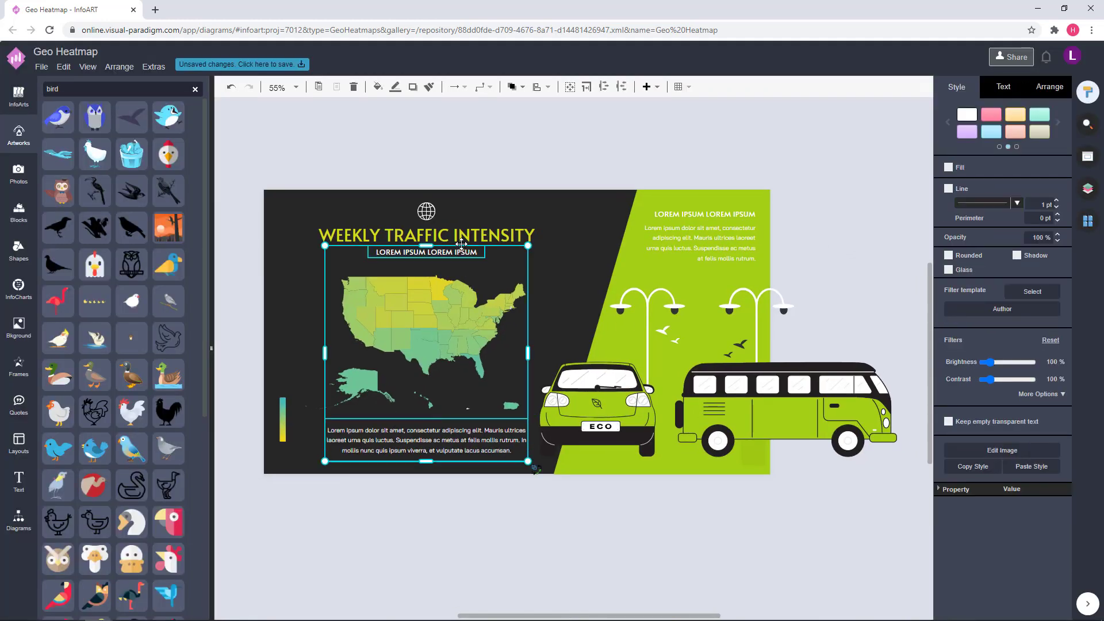
key(Left)
key(Left)
key(Left)
key(Left)
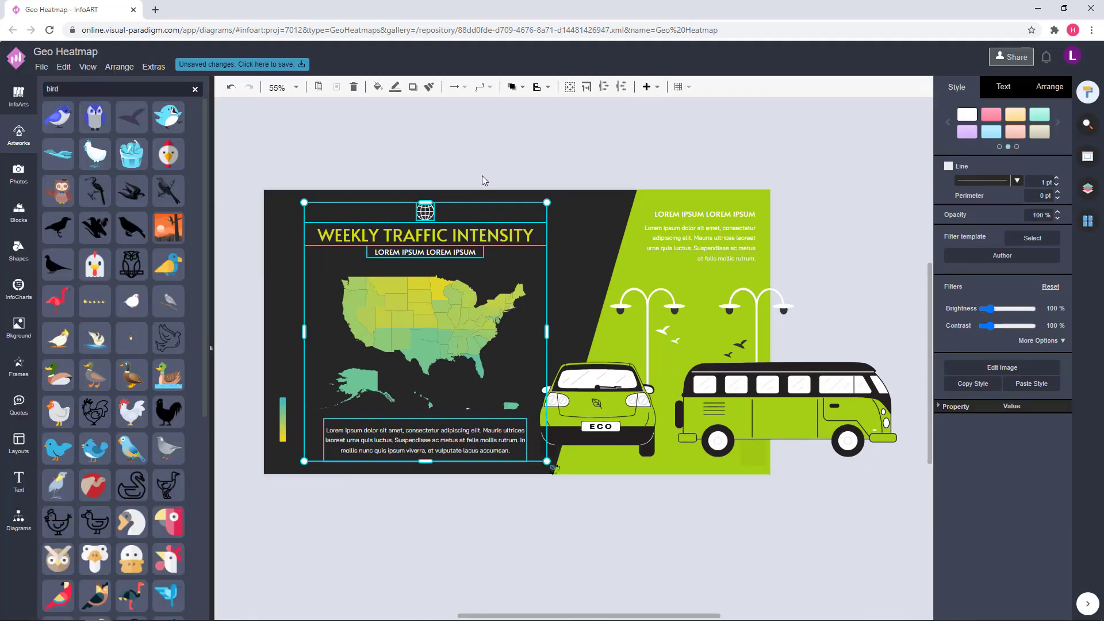
click(516, 151)
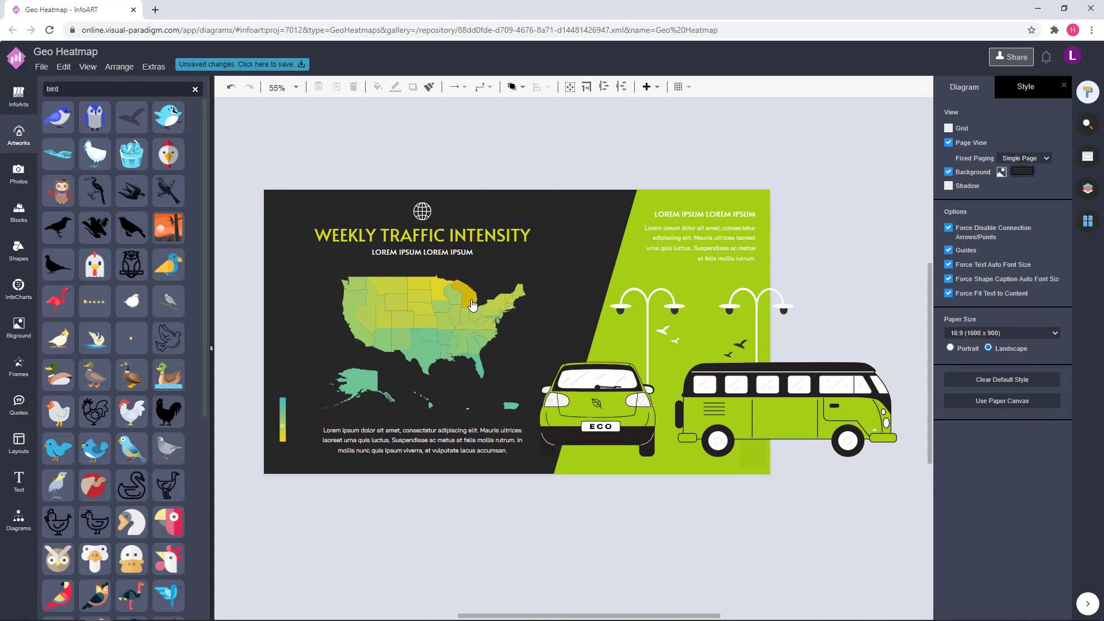
Nudge the US heatmap with its legend up, closer to the subtitle.
click(473, 303)
key(Up)
key(Up)
key(Up)
key(Up)
key(Up)
key(Up)
key(Up)
key(Up)
click(492, 160)
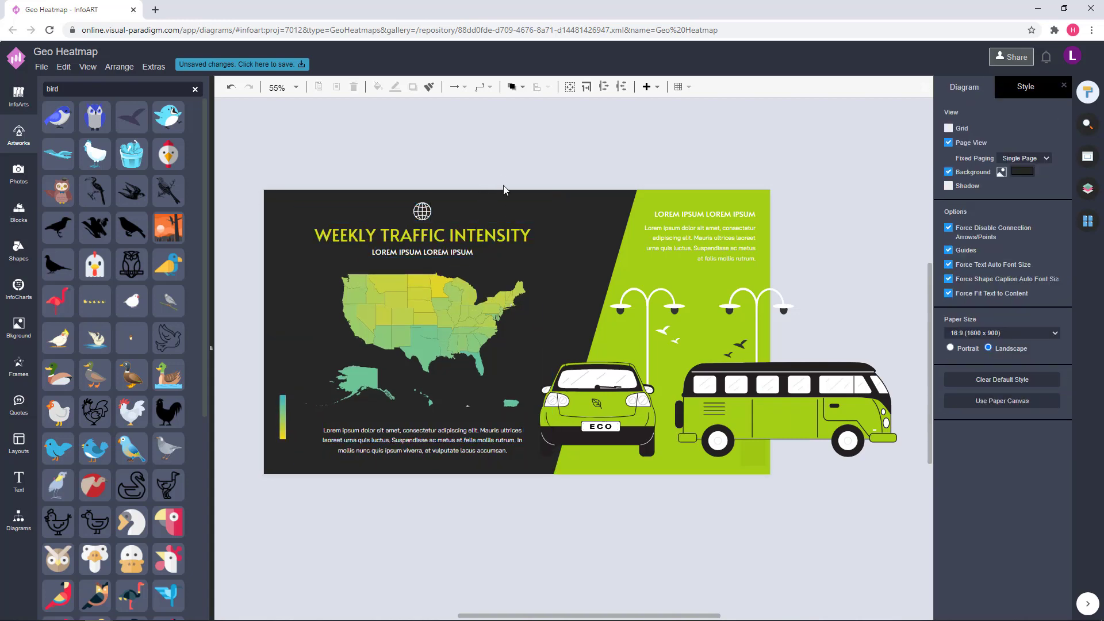
click(504, 290)
click(370, 178)
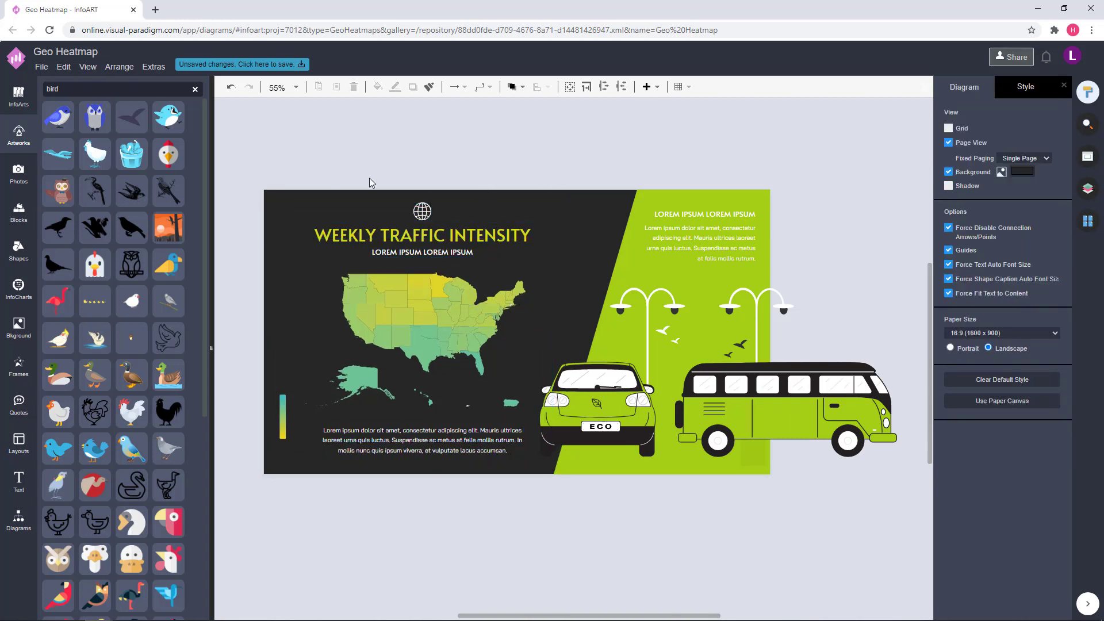
click(486, 450)
click(298, 162)
drag(624, 149, 583, 143)
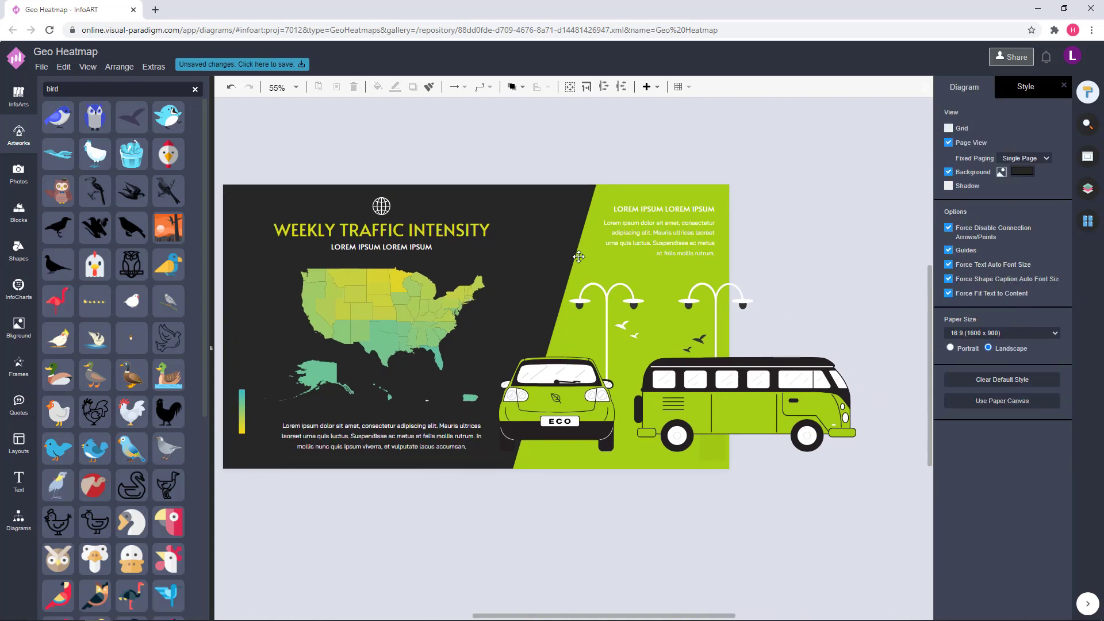
Widen the lime diagonal block slightly by extending its left edge towards the heatmap.
click(580, 261)
drag(512, 326, 504, 326)
click(799, 209)
Shift the heading and paragraph on the lime block together slightly to the left.
click(685, 239)
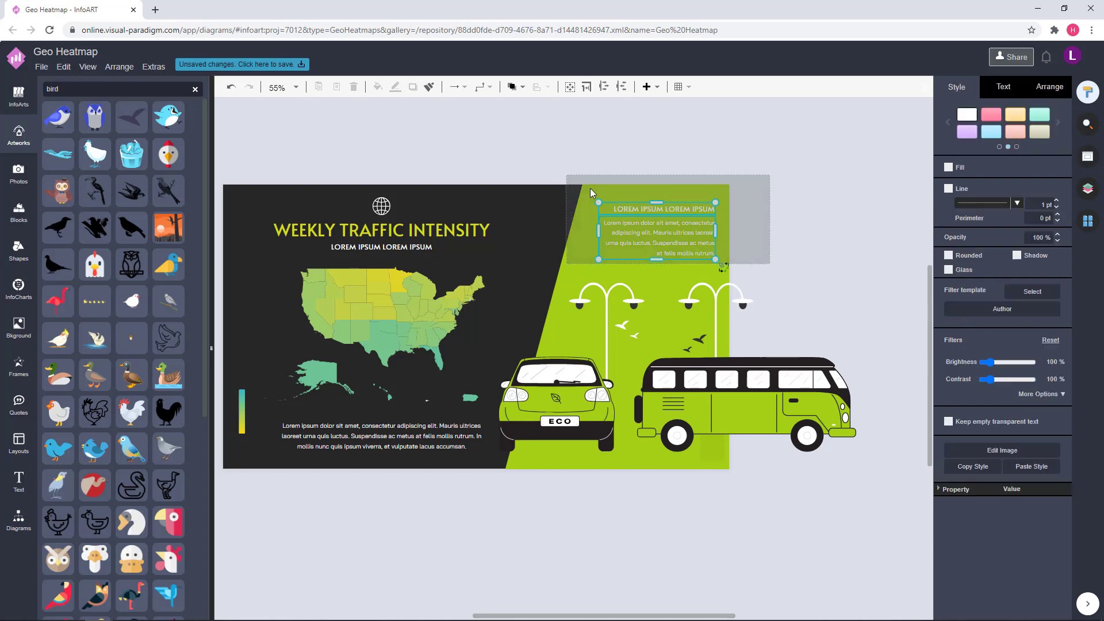
drag(685, 239, 680, 239)
click(778, 225)
drag(763, 268, 572, 169)
click(786, 215)
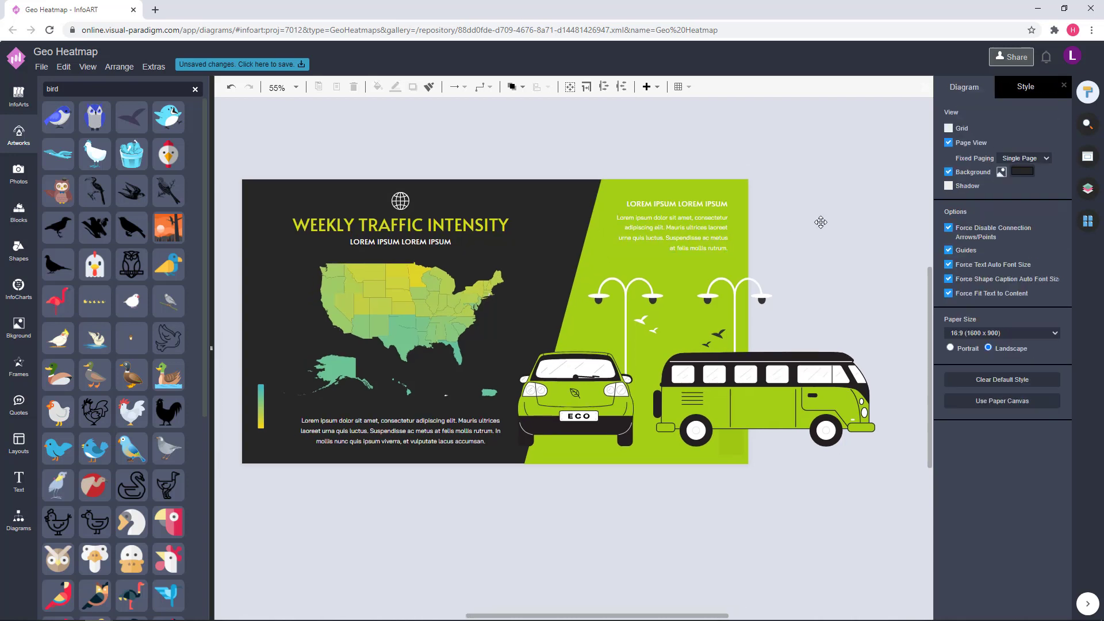
Scale down the car, bus, lamps and birds together and reposition them slightly higher, overlapping the lime block's lower part.
scroll(499, 496, down, 1)
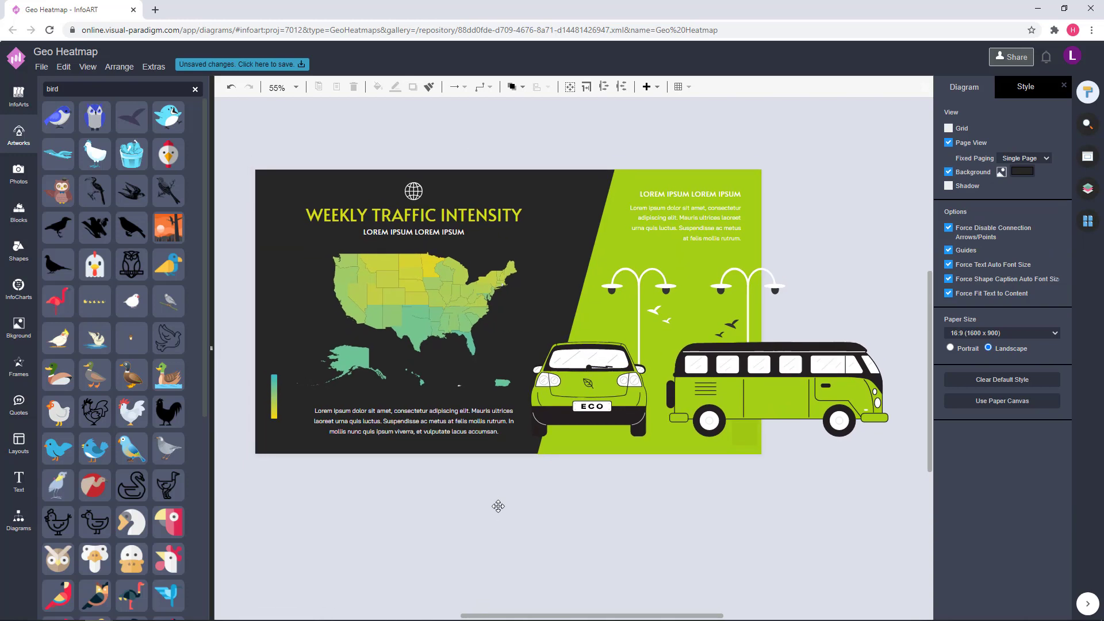
scroll(498, 505, right, 3)
drag(829, 464, 421, 253)
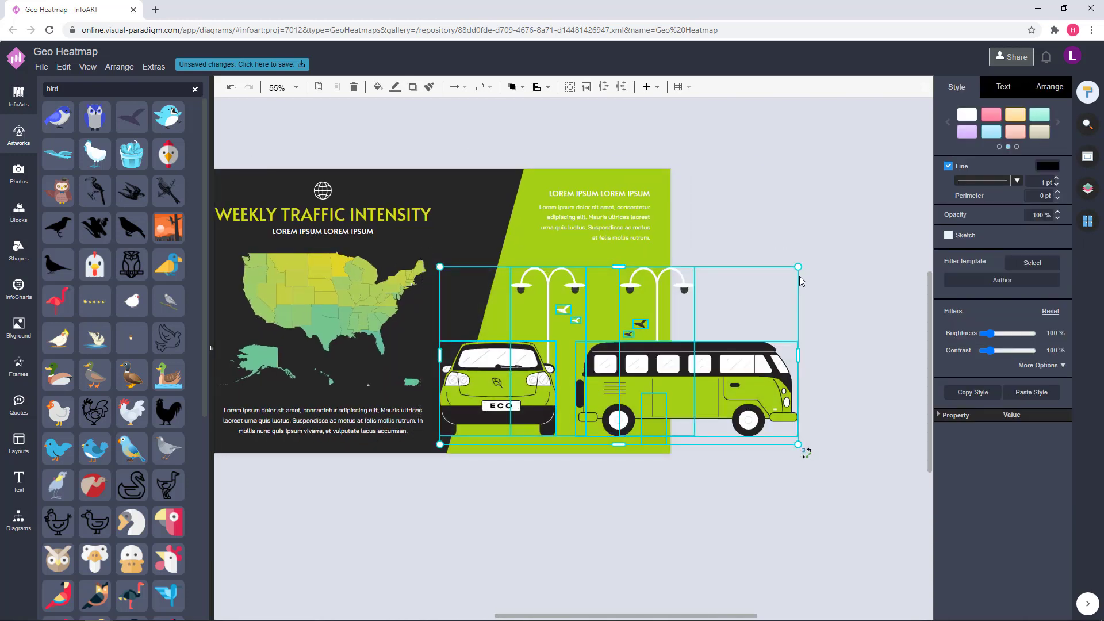
drag(807, 266, 756, 283)
drag(681, 394, 672, 392)
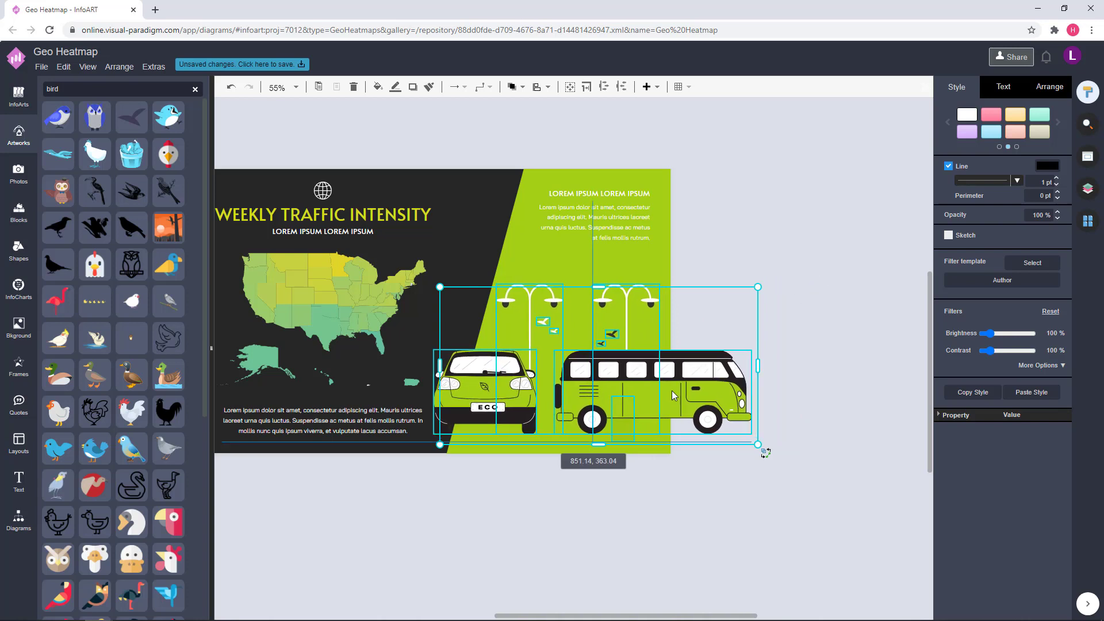
key(Right)
key(Right)
key(Right)
key(Right)
key(Right)
key(Right)
key(Right)
key(Right)
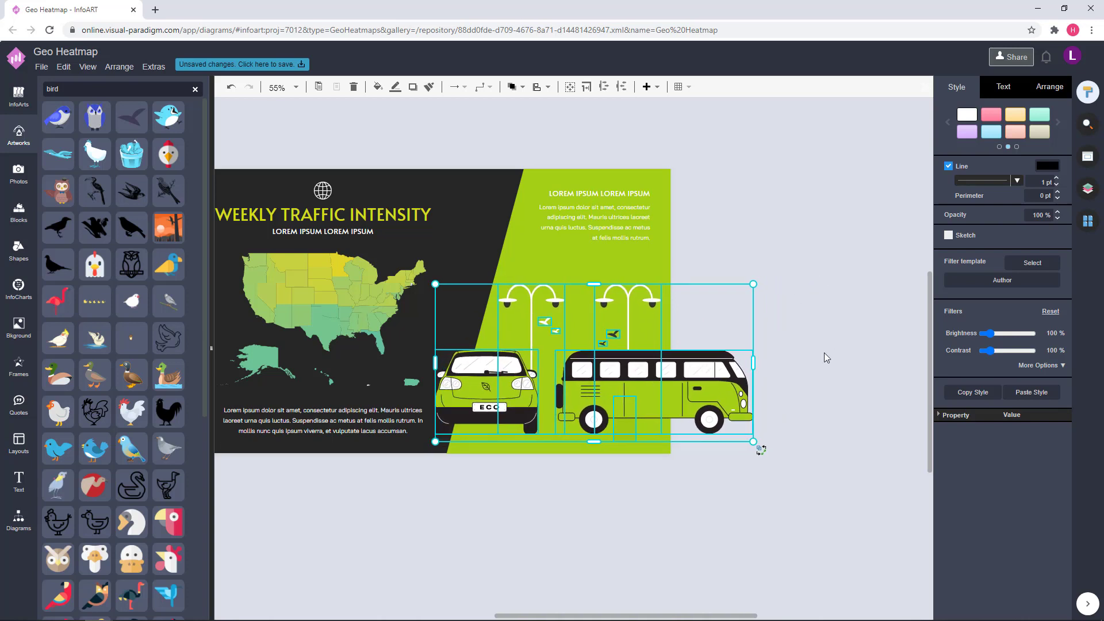
click(823, 353)
Move the lime block's heading and paragraph down a little, closer to the street lamps.
ctrl+scroll(821, 353, down, 1)
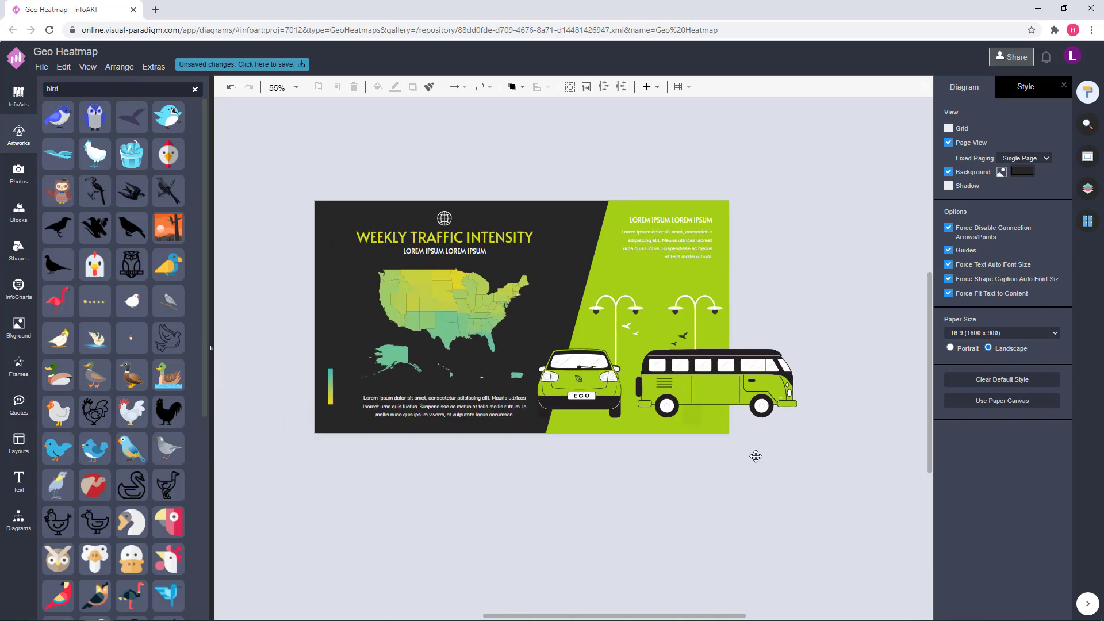
drag(786, 278, 540, 166)
drag(687, 245, 686, 259)
click(764, 274)
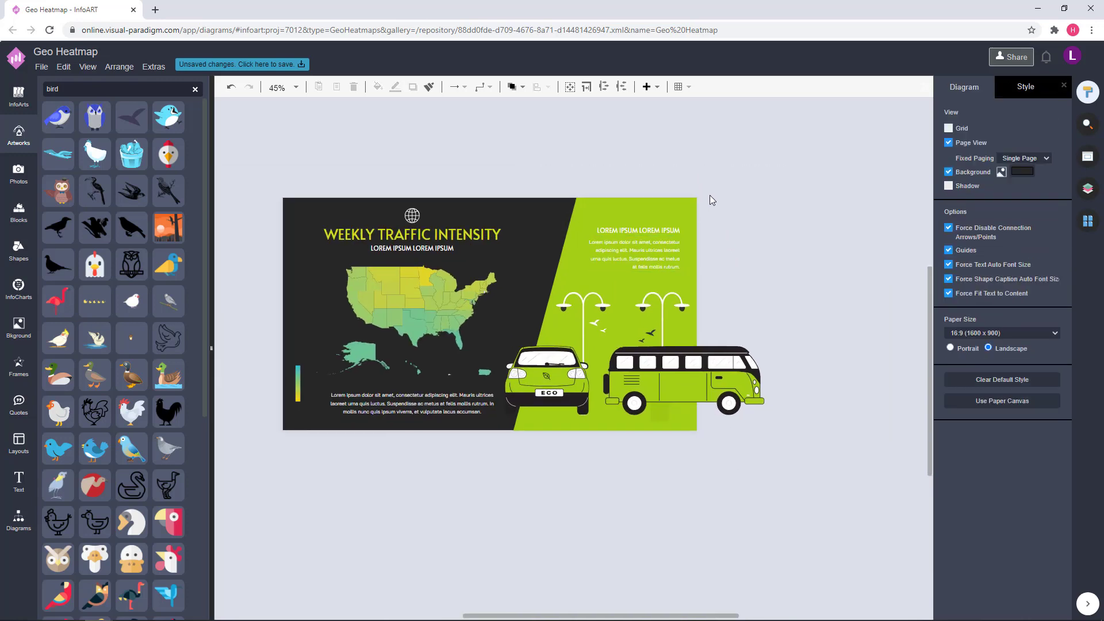
Pull in the lime block's right edge to leave a narrow dark margin, and nudge the vehicle, lamp and bird artwork slightly left.
ctrl+scroll(690, 200, up, 1)
click(657, 246)
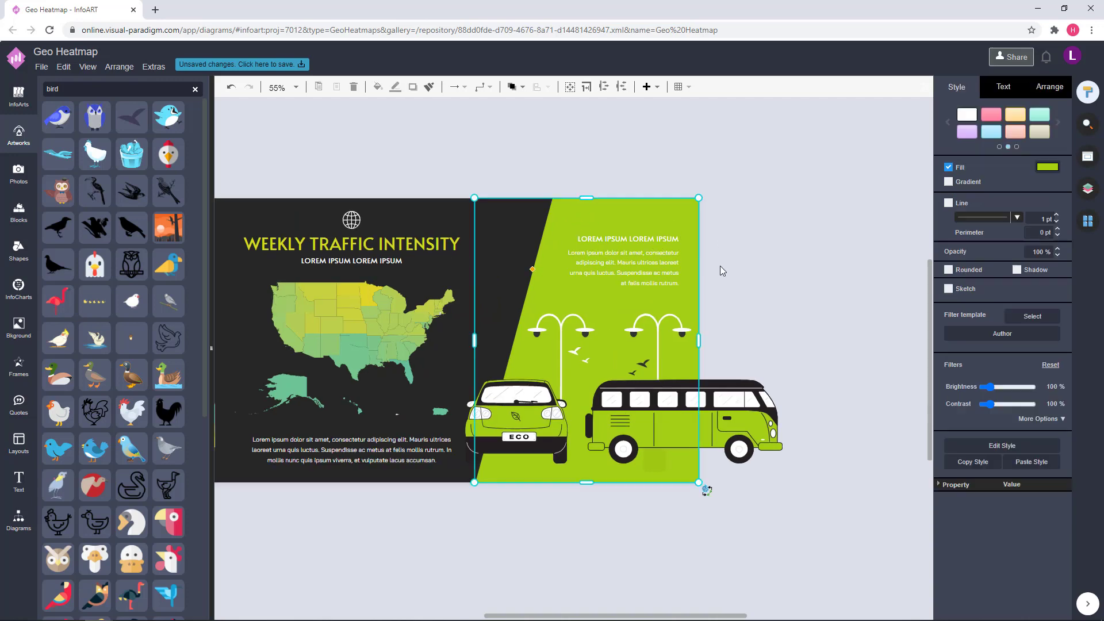
drag(697, 340, 695, 340)
click(776, 309)
drag(784, 295, 847, 294)
click(737, 247)
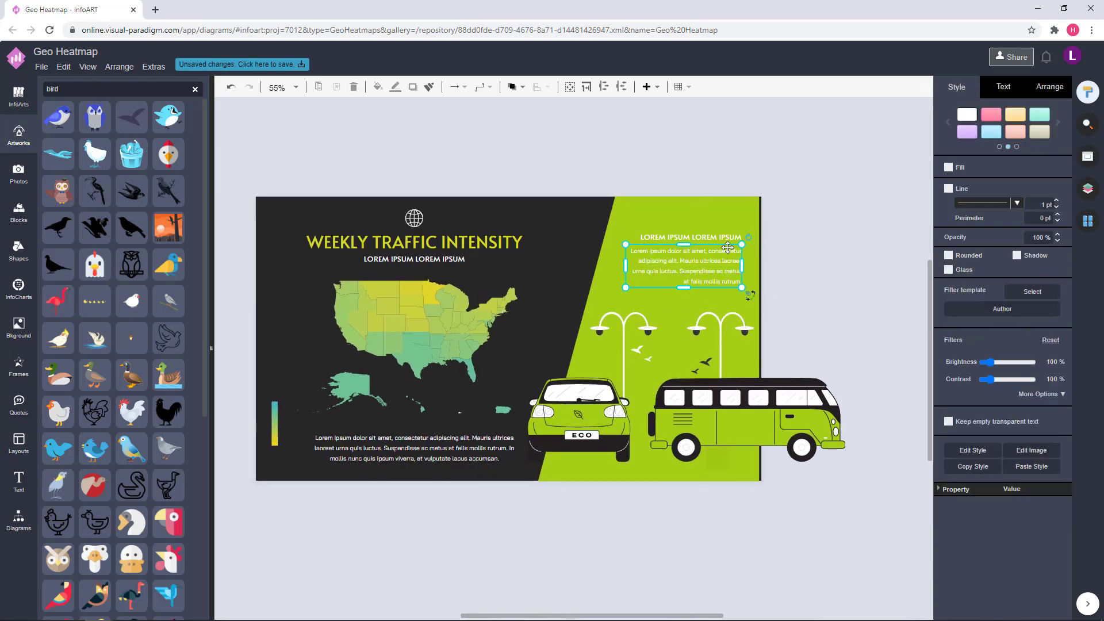
click(784, 281)
click(755, 294)
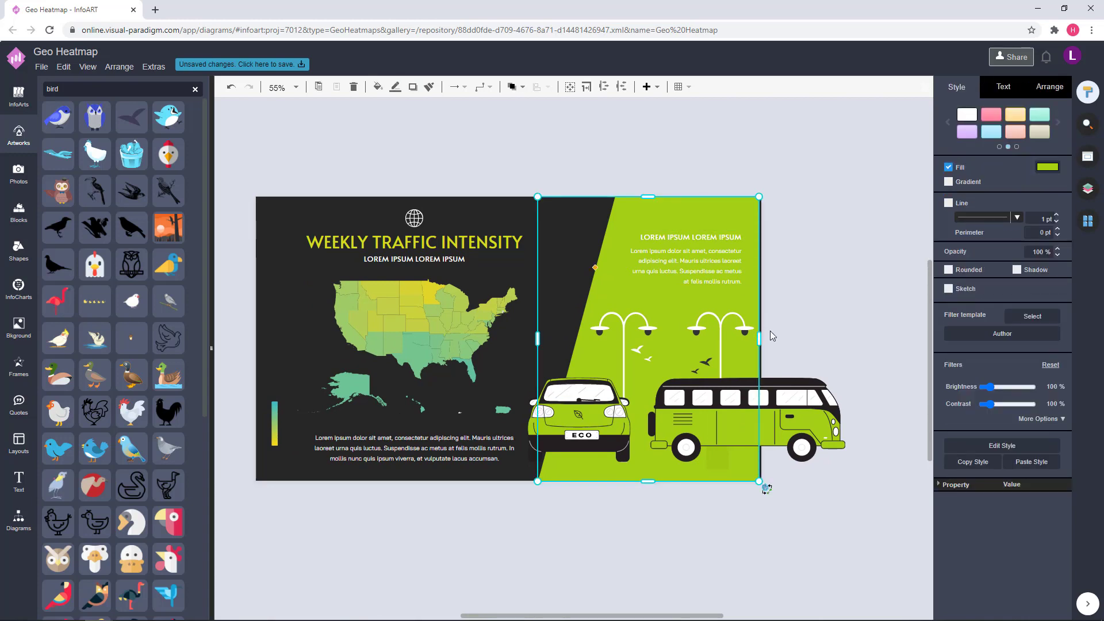
drag(886, 469, 520, 294)
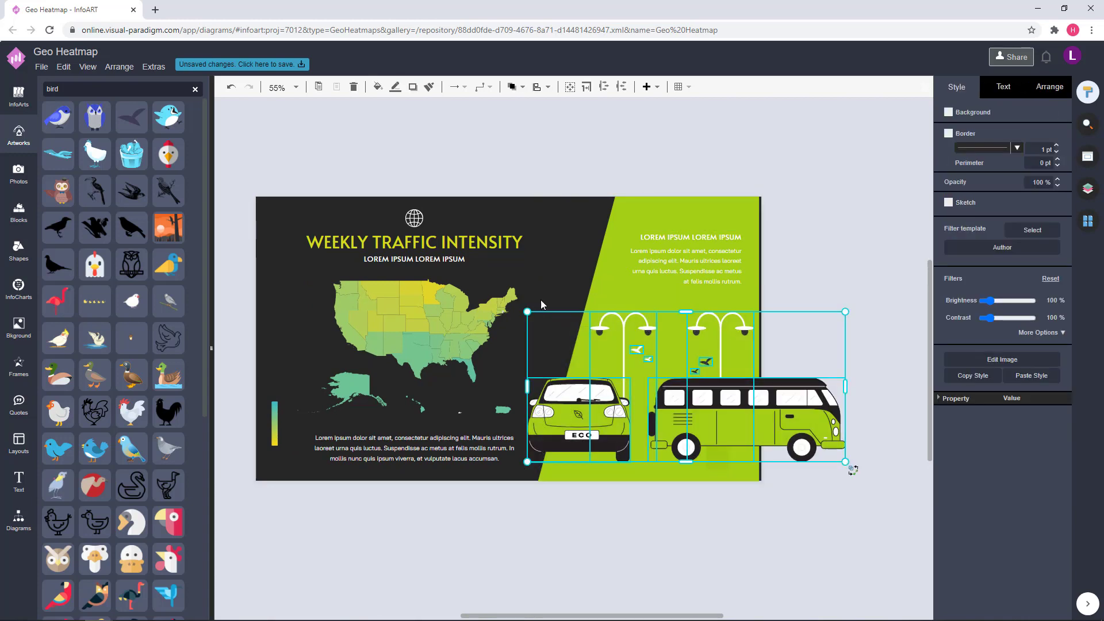
click(823, 251)
click(752, 305)
drag(758, 339, 757, 339)
click(783, 294)
Nudge the lime block's heading and paragraph a touch further left, away from the dark margin.
drag(825, 297, 590, 207)
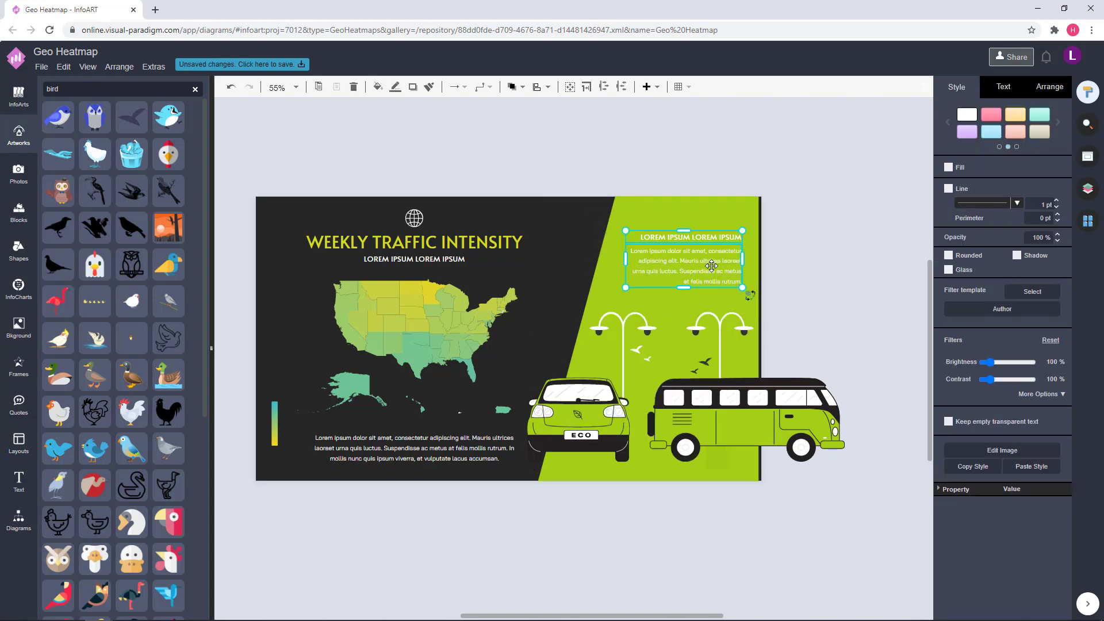
drag(712, 267, 709, 266)
click(863, 299)
Raise the lime block's bottom edge slightly to leave a thin dark margin below it.
scroll(819, 258, down, 2)
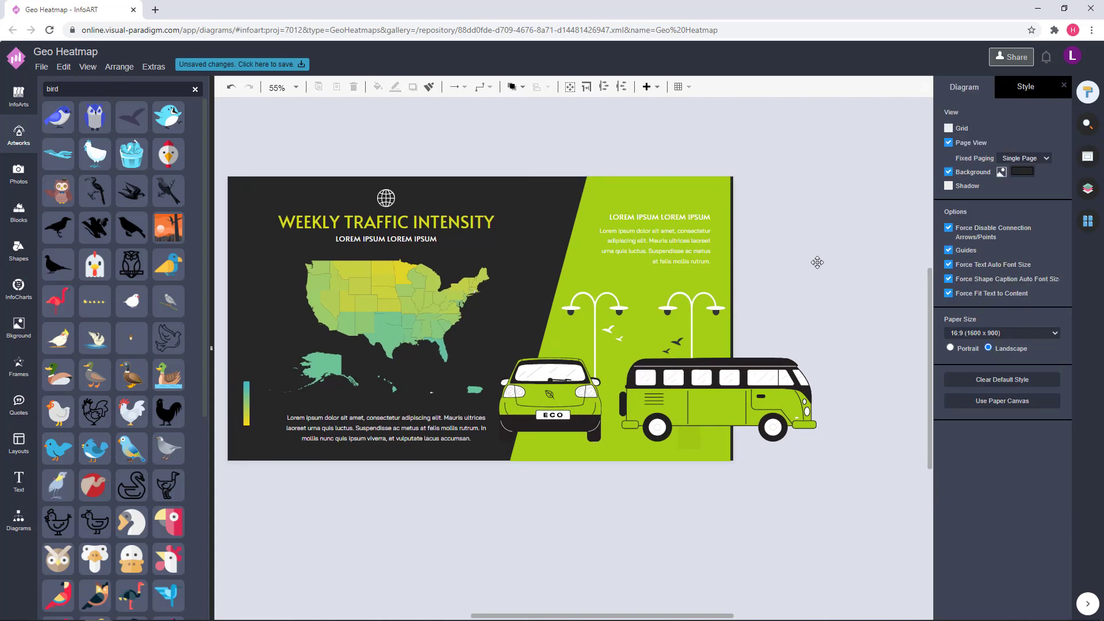
scroll(640, 439, up, 5)
click(640, 440)
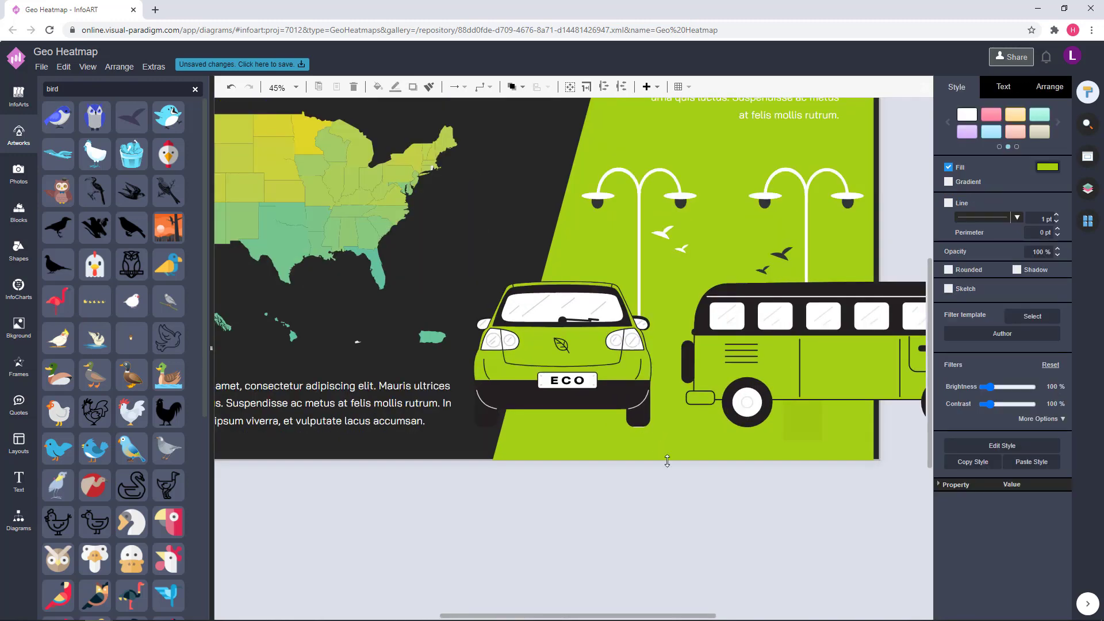
drag(683, 458, 683, 455)
click(683, 509)
scroll(682, 508, down, 5)
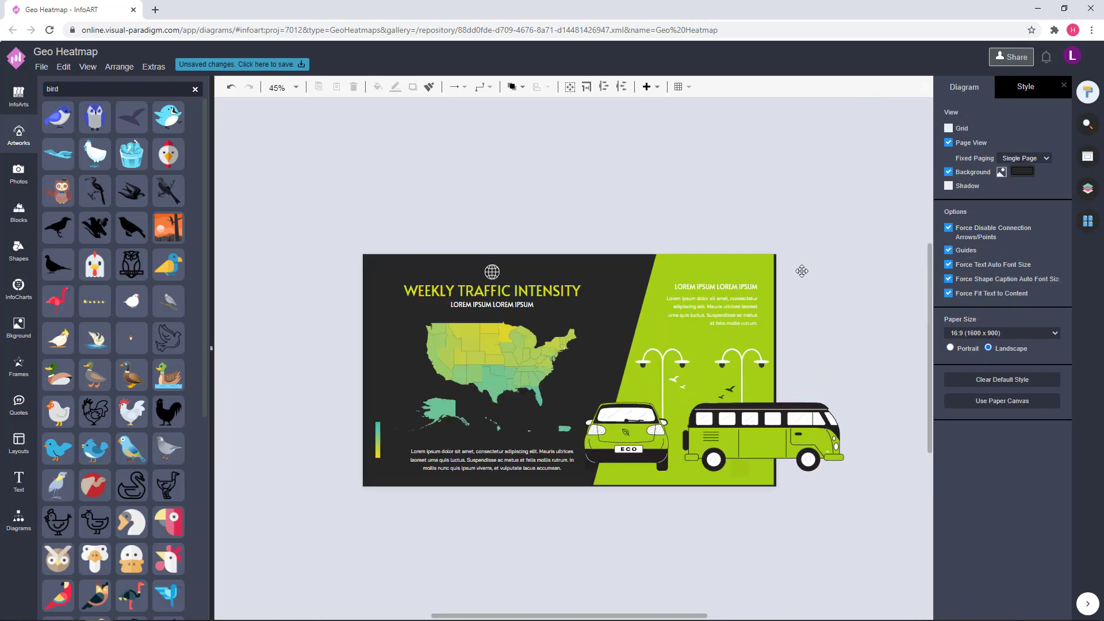
Lower the lime block's top edge slightly to leave a thin dark margin above it.
scroll(799, 271, up, 7)
click(636, 242)
drag(499, 229, 499, 235)
click(808, 271)
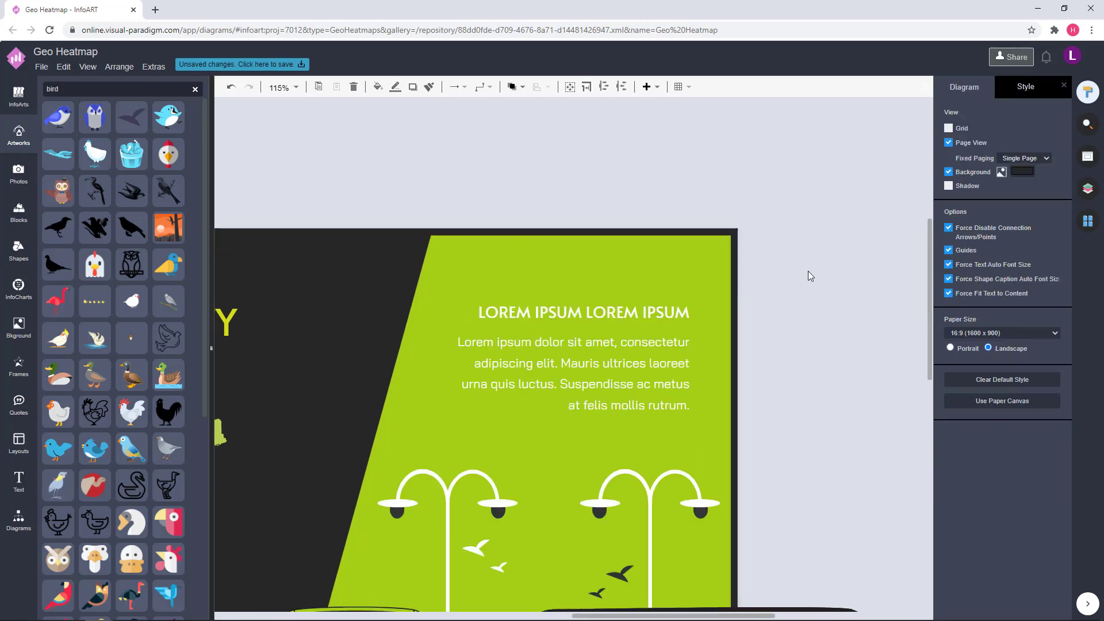
scroll(825, 310, down, 5)
scroll(839, 287, down, 1)
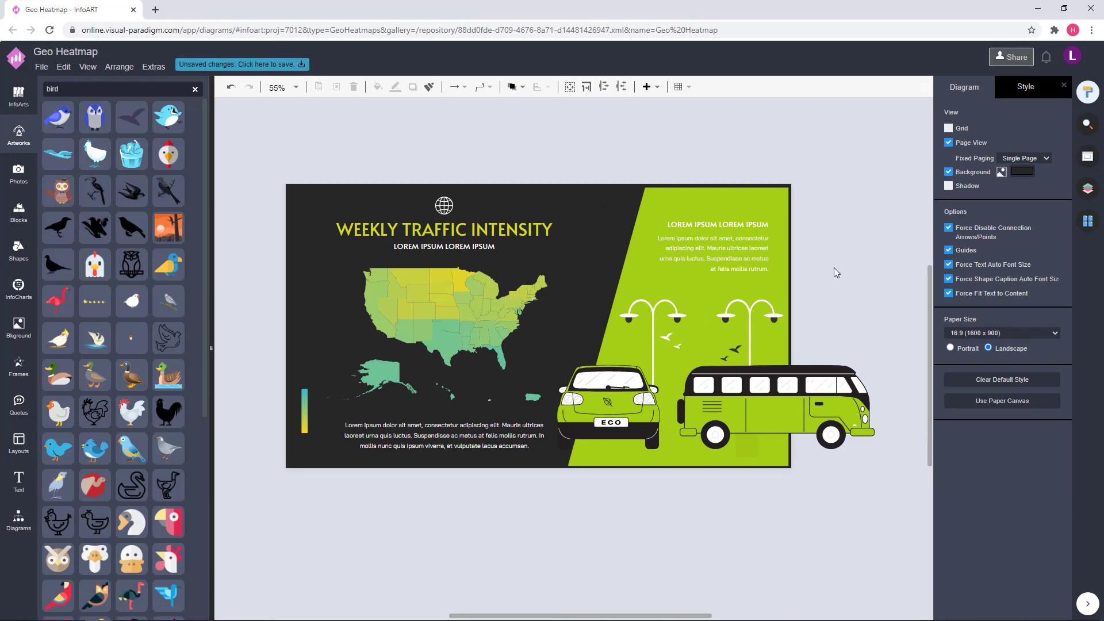
Fine-tune the lime block's bottom and top edges so the dark margins around it look even.
click(761, 198)
click(832, 321)
scroll(697, 470, up, 6)
click(751, 377)
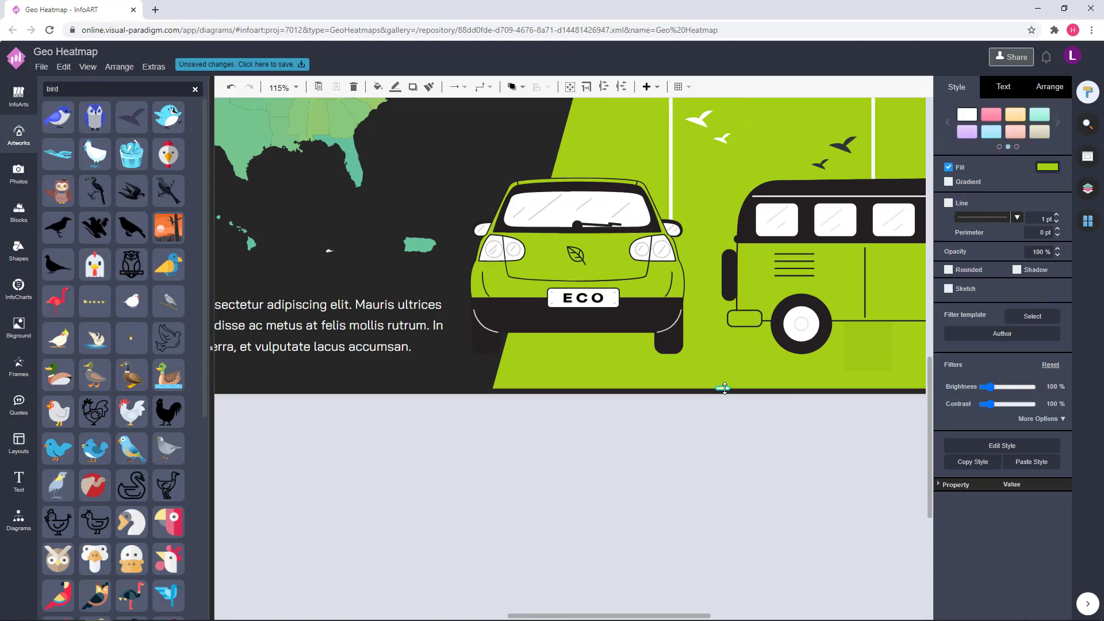
drag(724, 389, 725, 387)
click(771, 470)
scroll(772, 471, down, 2)
drag(771, 471, 697, 500)
drag(844, 155, 839, 232)
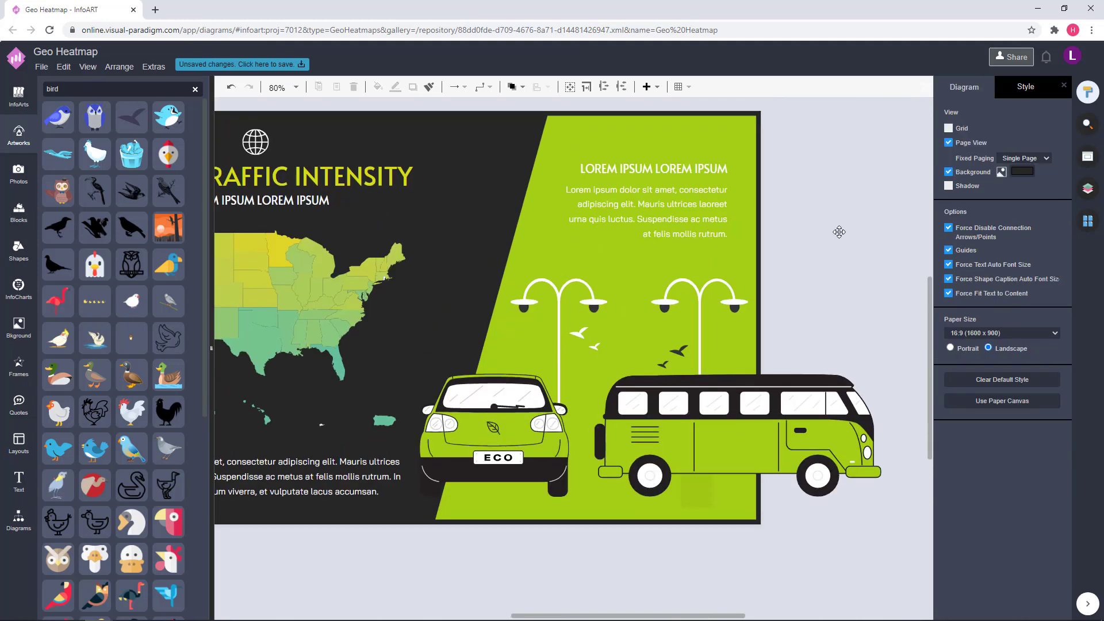
click(742, 155)
drag(602, 117, 598, 112)
click(774, 319)
Move the street lamp behind the bus slightly left, away from the page edge.
click(699, 294)
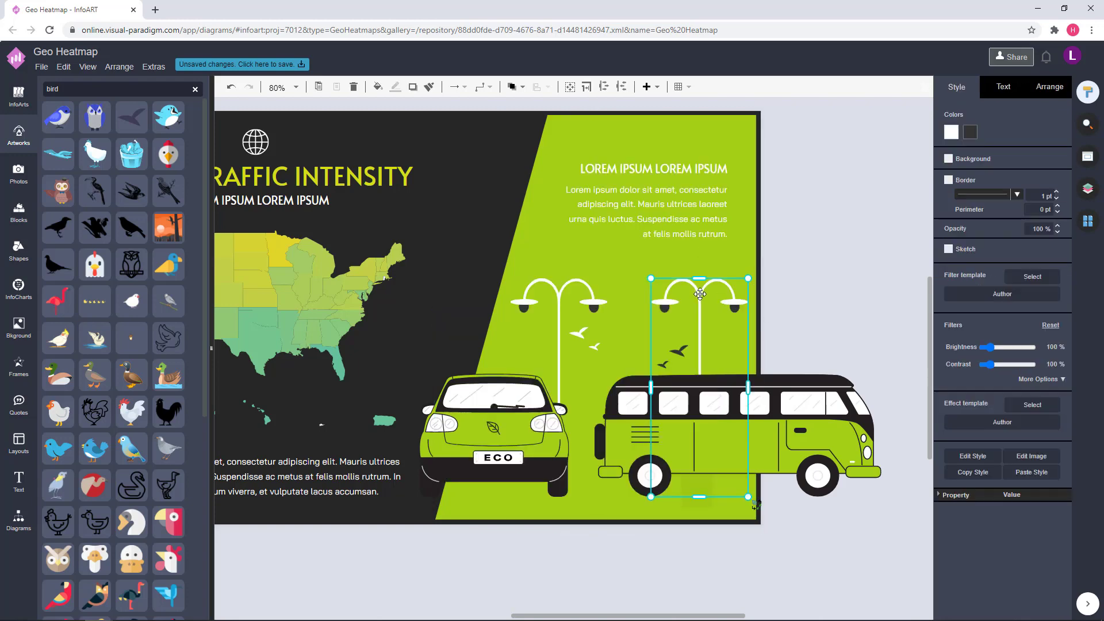
drag(699, 294, 694, 294)
click(773, 321)
Group the two dark birds and shift them slightly left of the lamp behind the bus.
click(663, 365)
shift+click(681, 352)
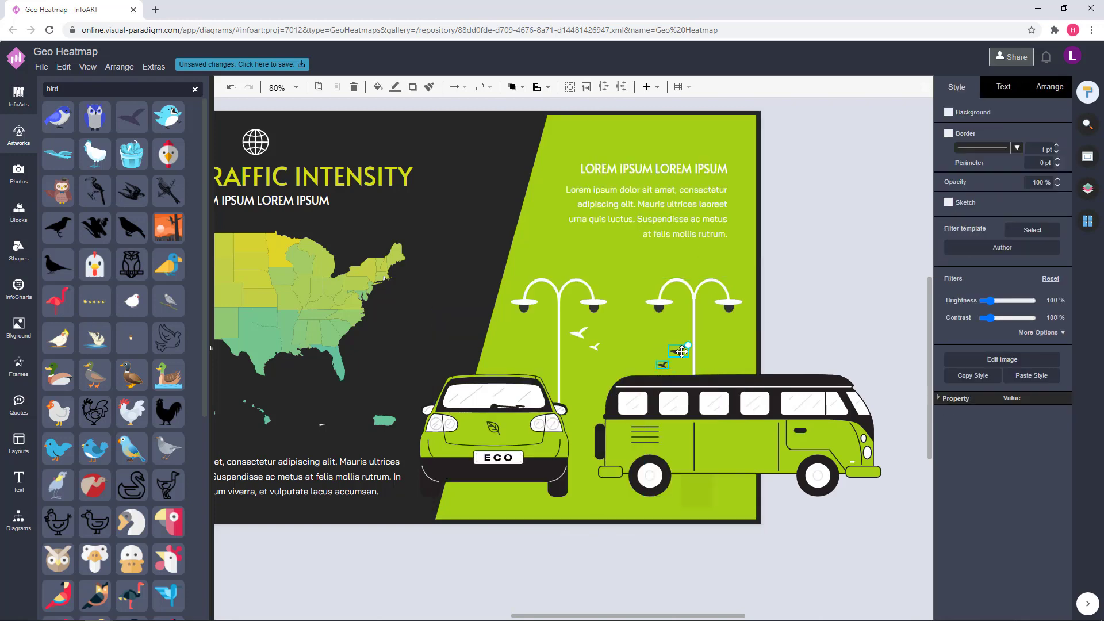
key(ctrl+g)
drag(678, 352, 672, 352)
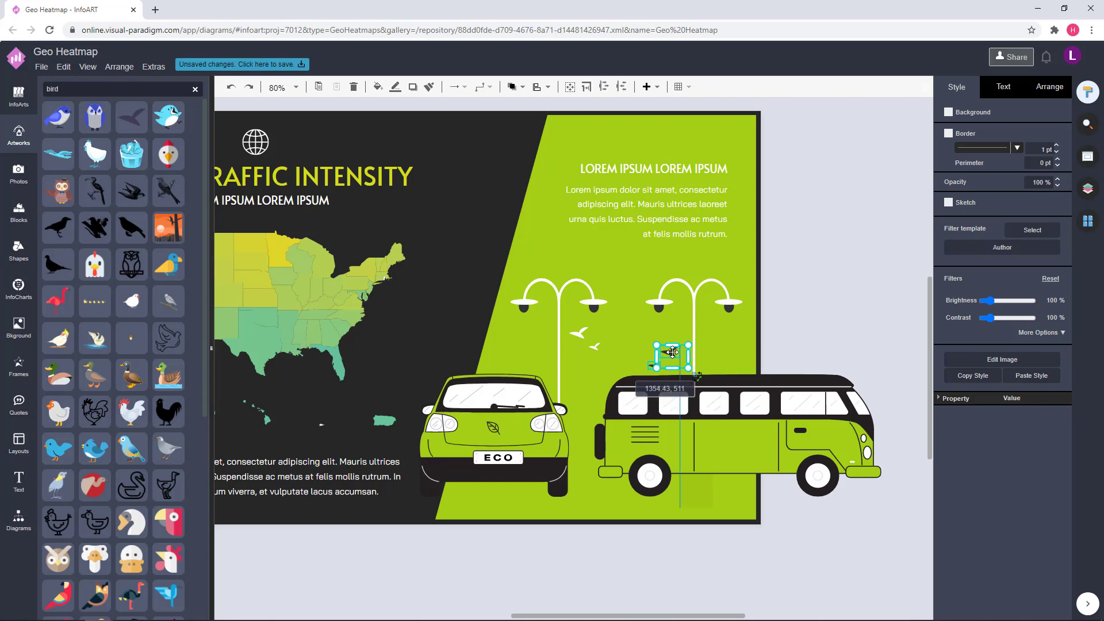
Recolour the small green rectangle under the bus to A3CF15 so it blends with the lime block.
click(702, 490)
click(1049, 168)
click(968, 281)
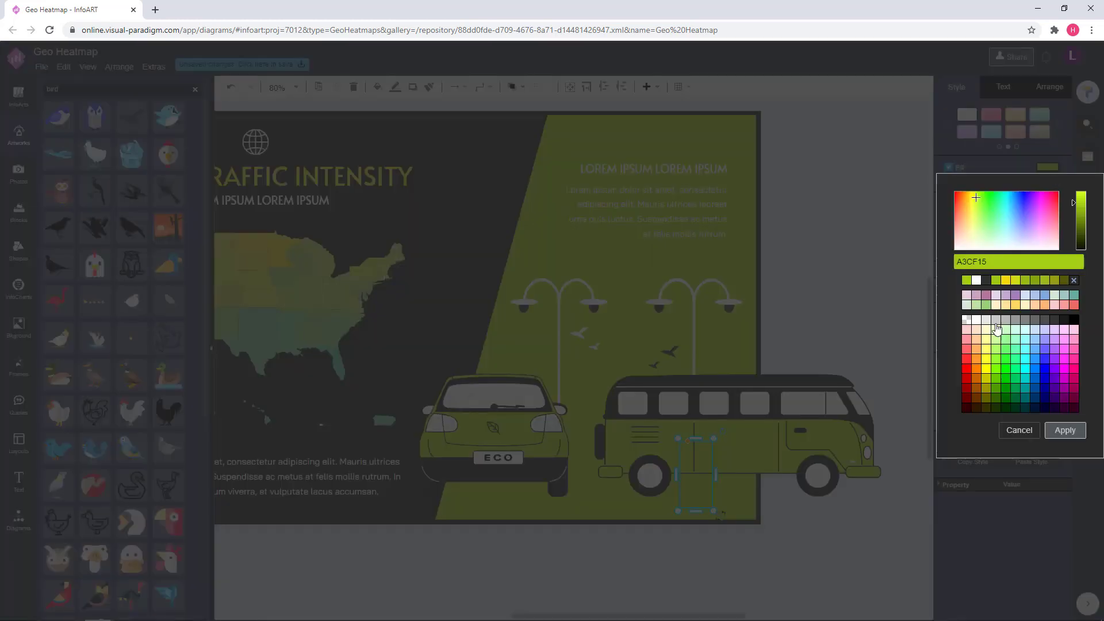
click(1065, 430)
click(902, 248)
scroll(901, 247, down, 2)
drag(886, 483, 855, 526)
mouse_move(819, 259)
mouse_down()
mouse_move(818, 271)
mouse_move(831, 251)
mouse_up()
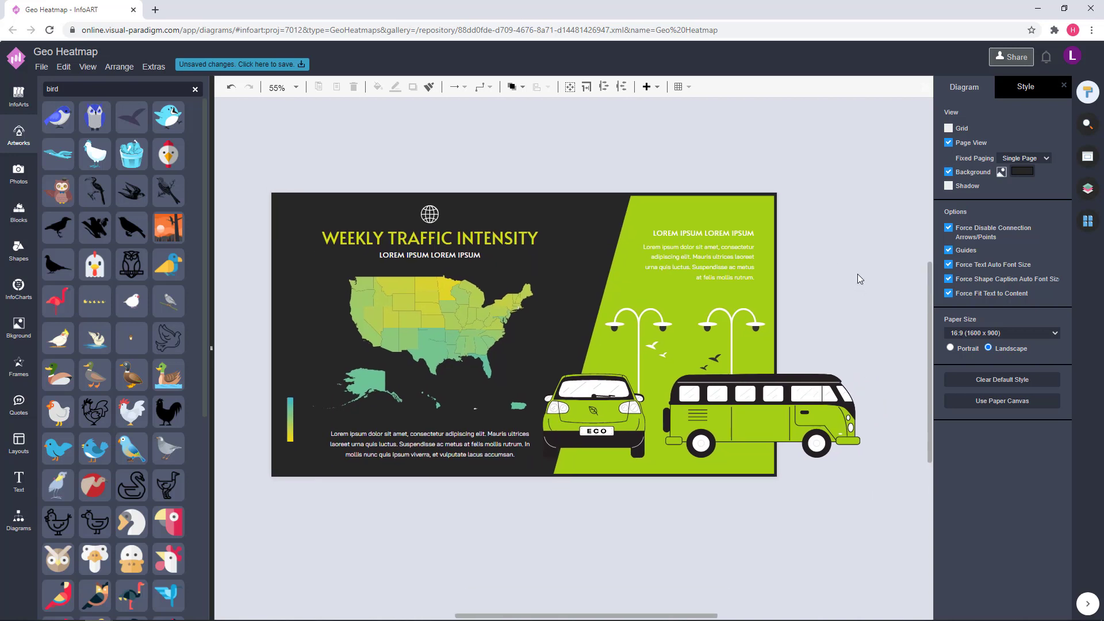
click(477, 345)
click(805, 272)
mouse_move(818, 291)
mouse_down()
mouse_move(825, 279)
mouse_move(832, 297)
mouse_up()
drag(533, 308, 674, 323)
drag(879, 287, 790, 257)
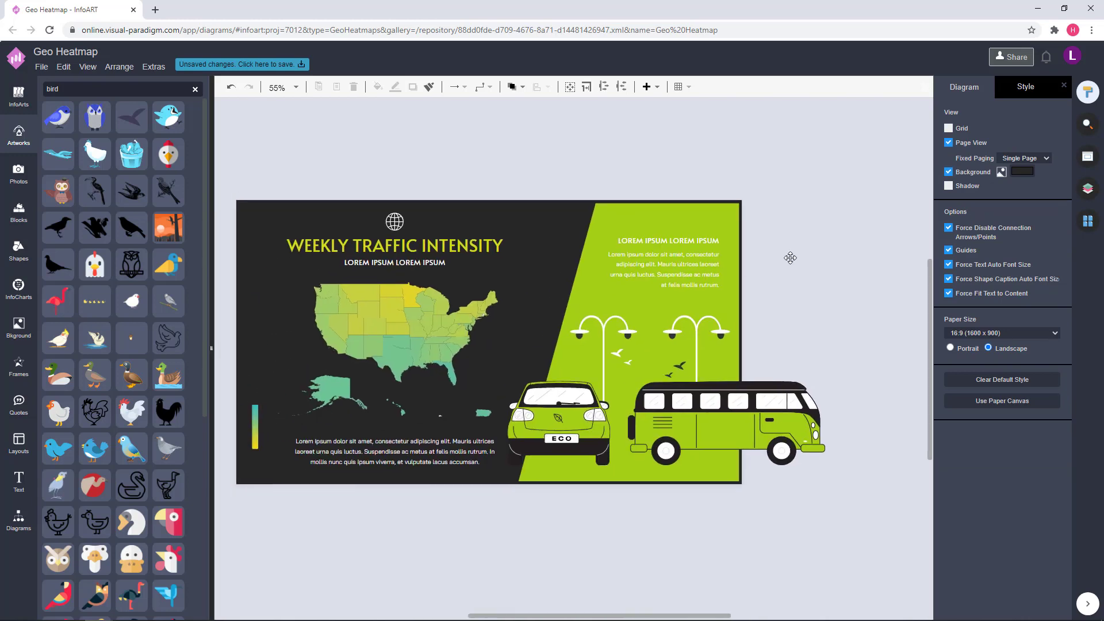
Save the infographic to VP Online storage under the name Weekly Traffic Intensity Geo Heatmap.
click(272, 65)
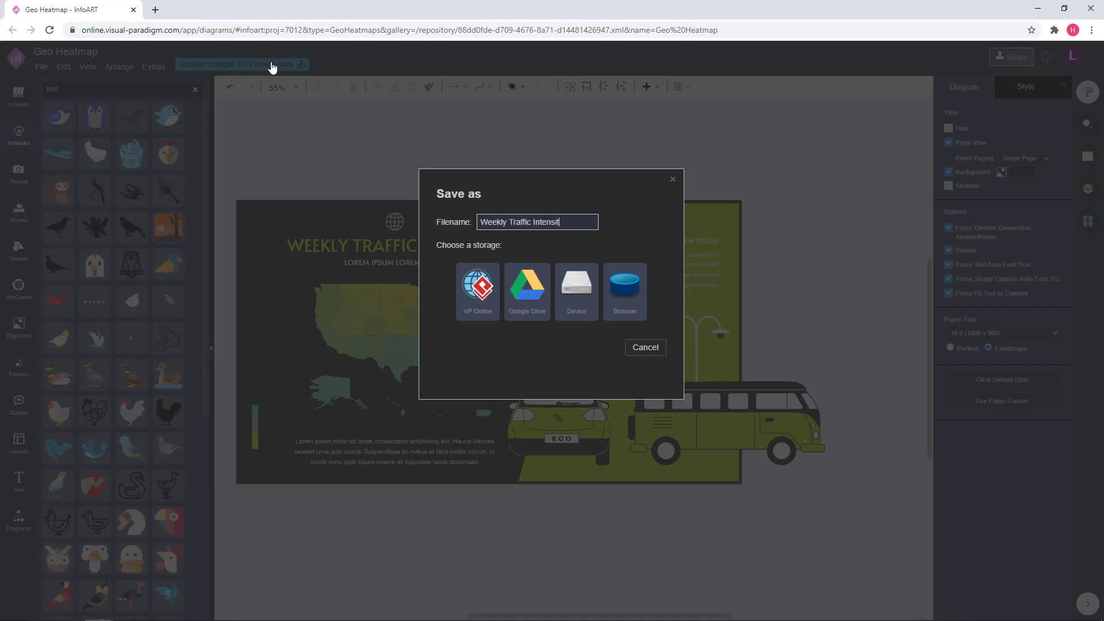
text(Weekly Traffic Intensity Geo Heatmap)
key(ctrl+a)
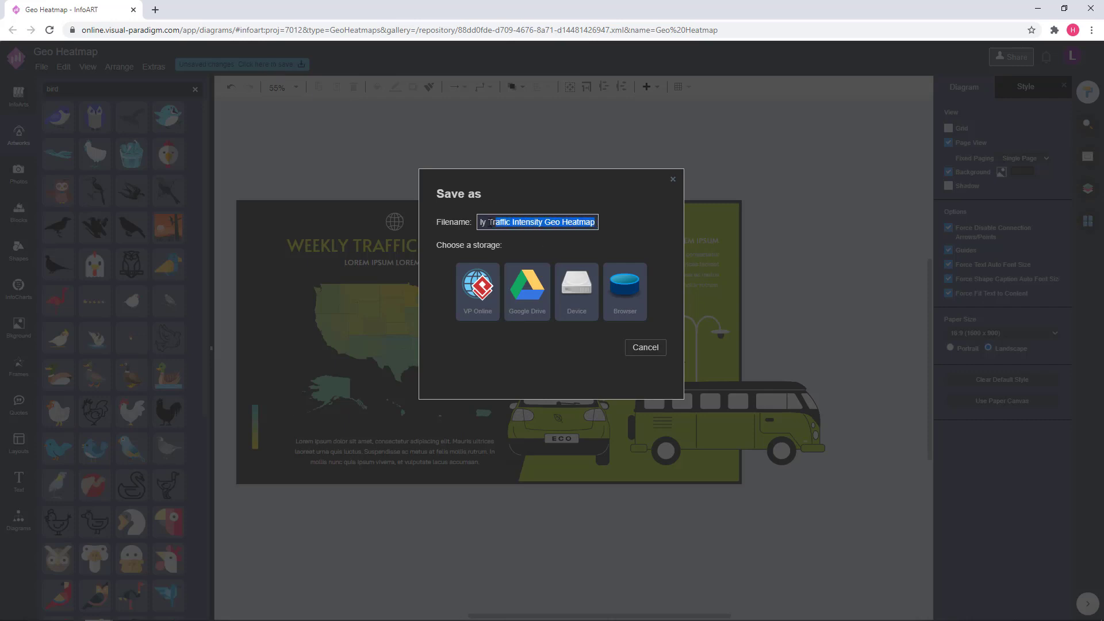
click(491, 297)
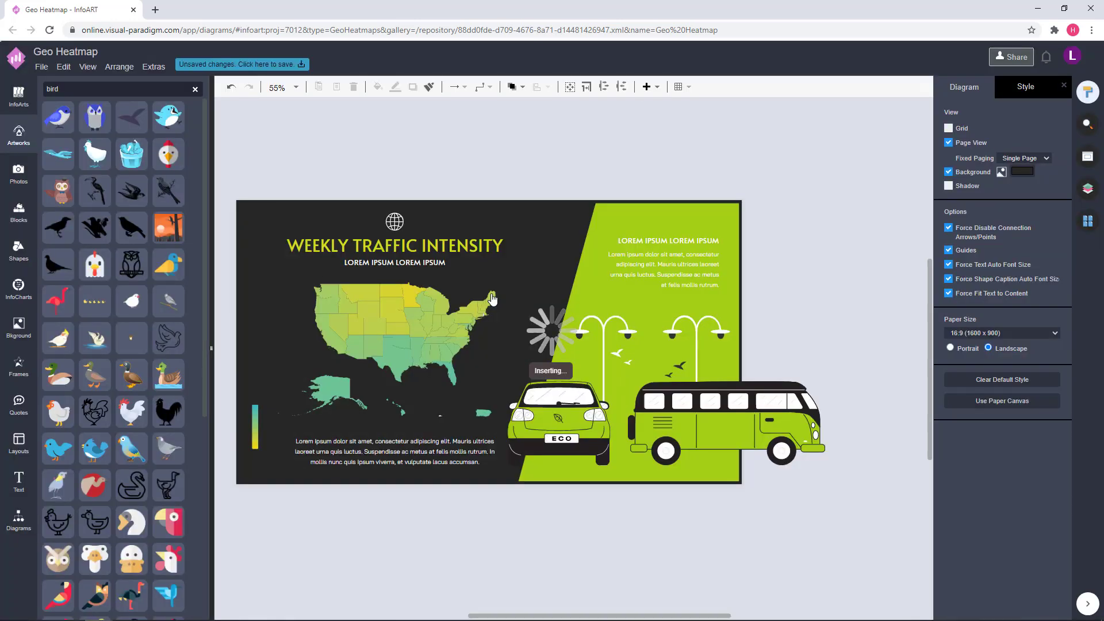